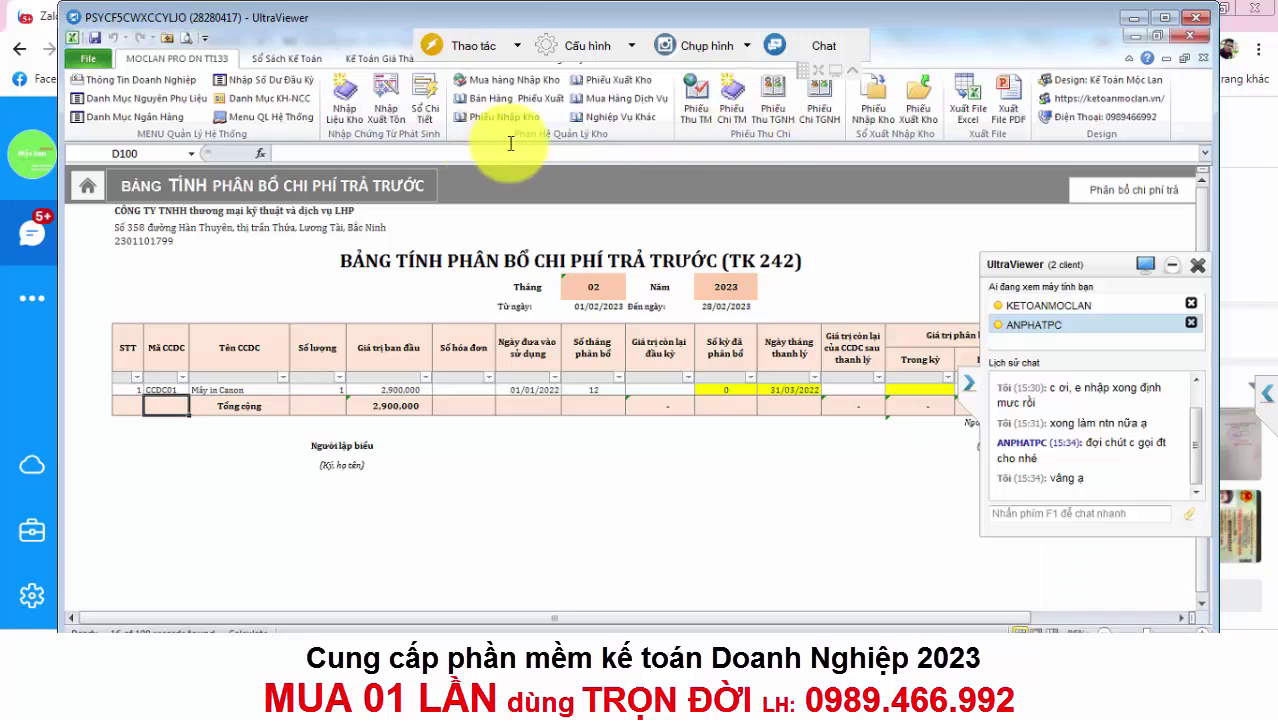
# Hide the chat panel and open the 2022 production cost sheet under Kế Toán Giá Thành.
pyautogui.click(975, 387)
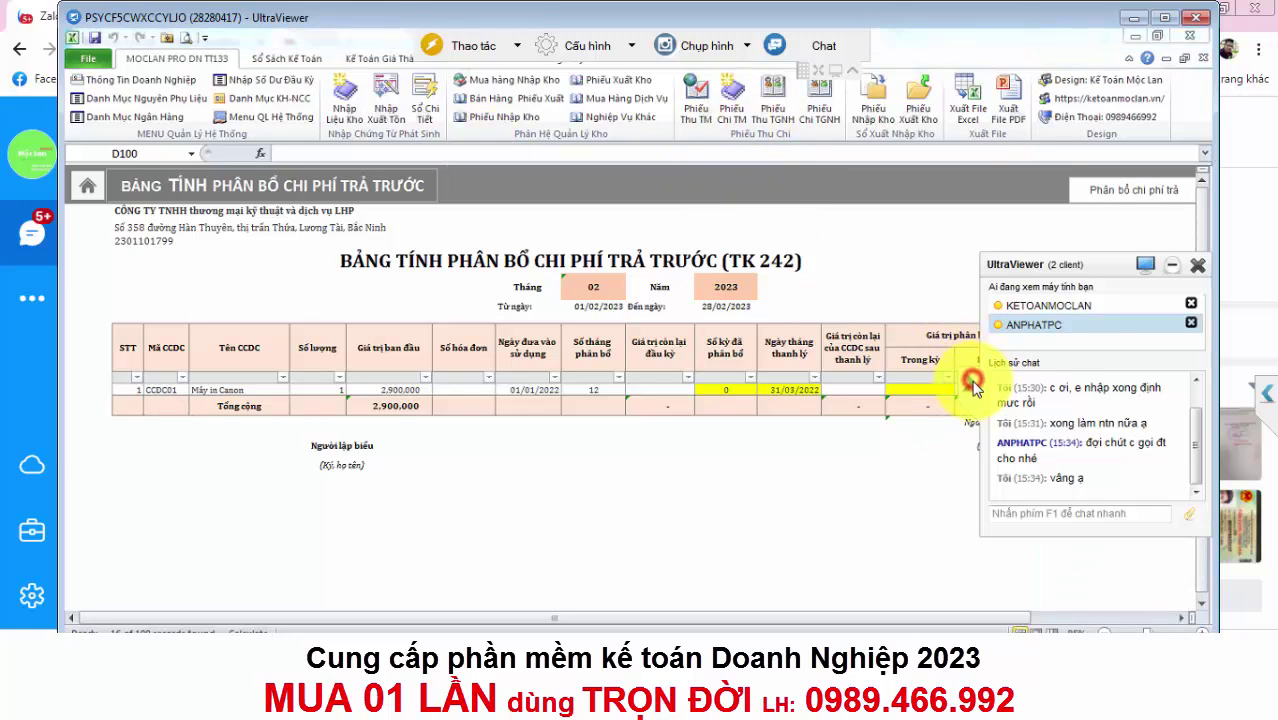
pyautogui.click(87, 185)
pyautogui.click(385, 60)
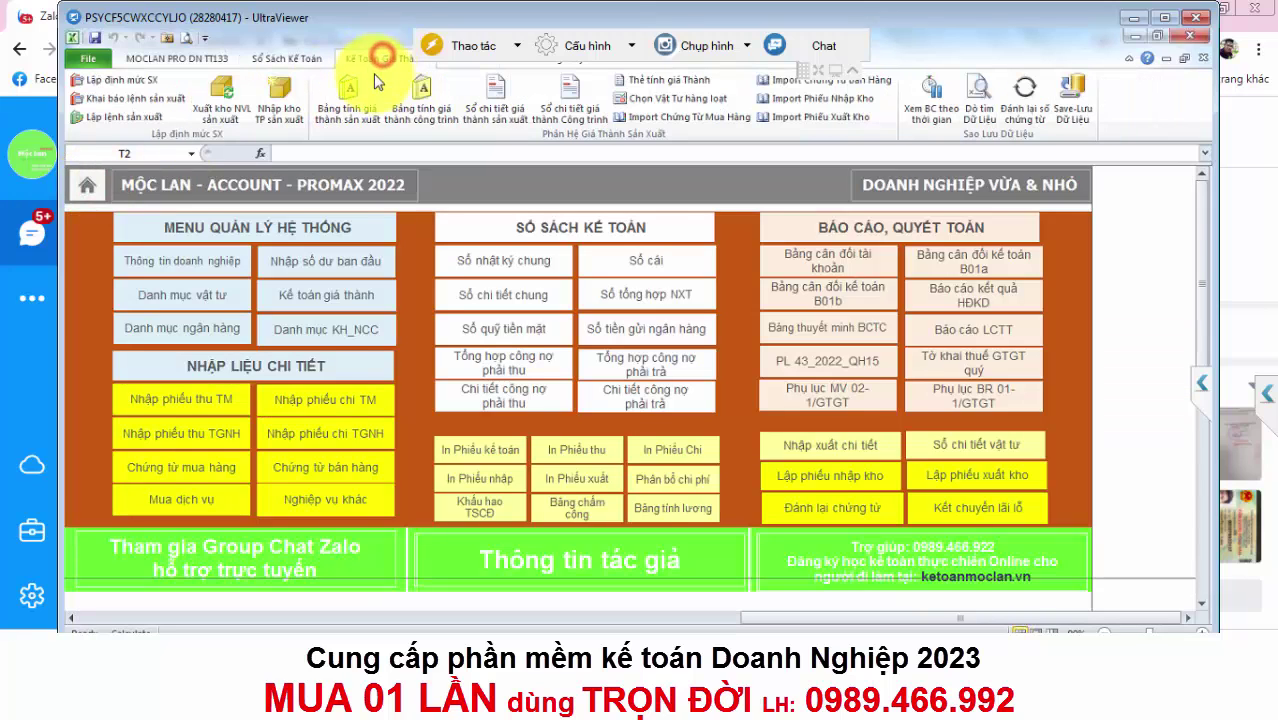
pyautogui.click(350, 105)
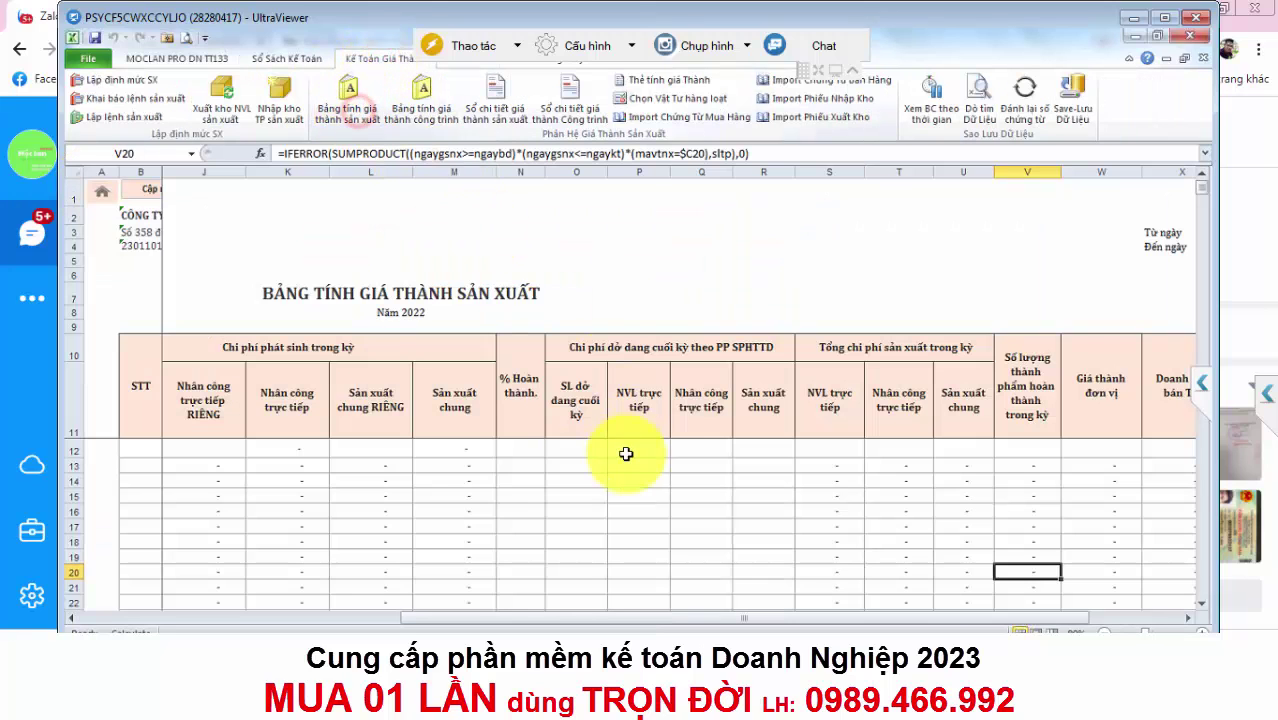
pyautogui.click(450, 494)
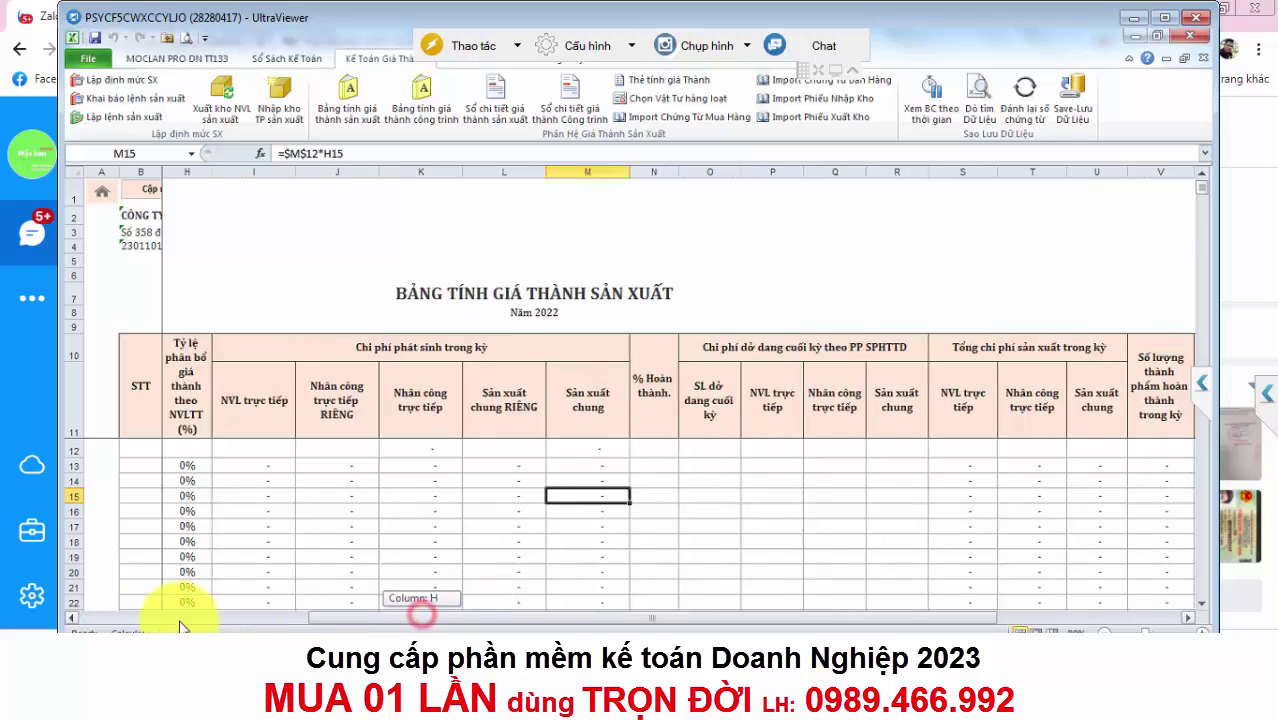
pyautogui.moveTo(422, 620); pyautogui.dragTo(38, 603)
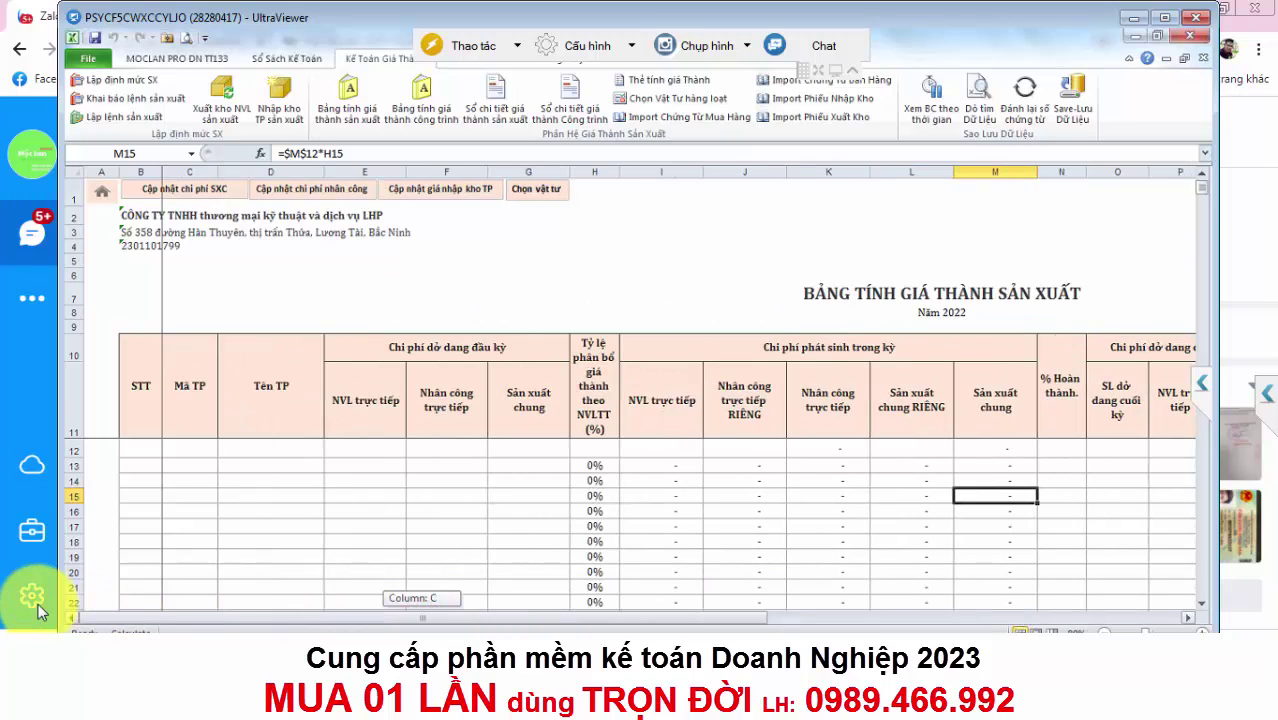
pyautogui.click(124, 81)
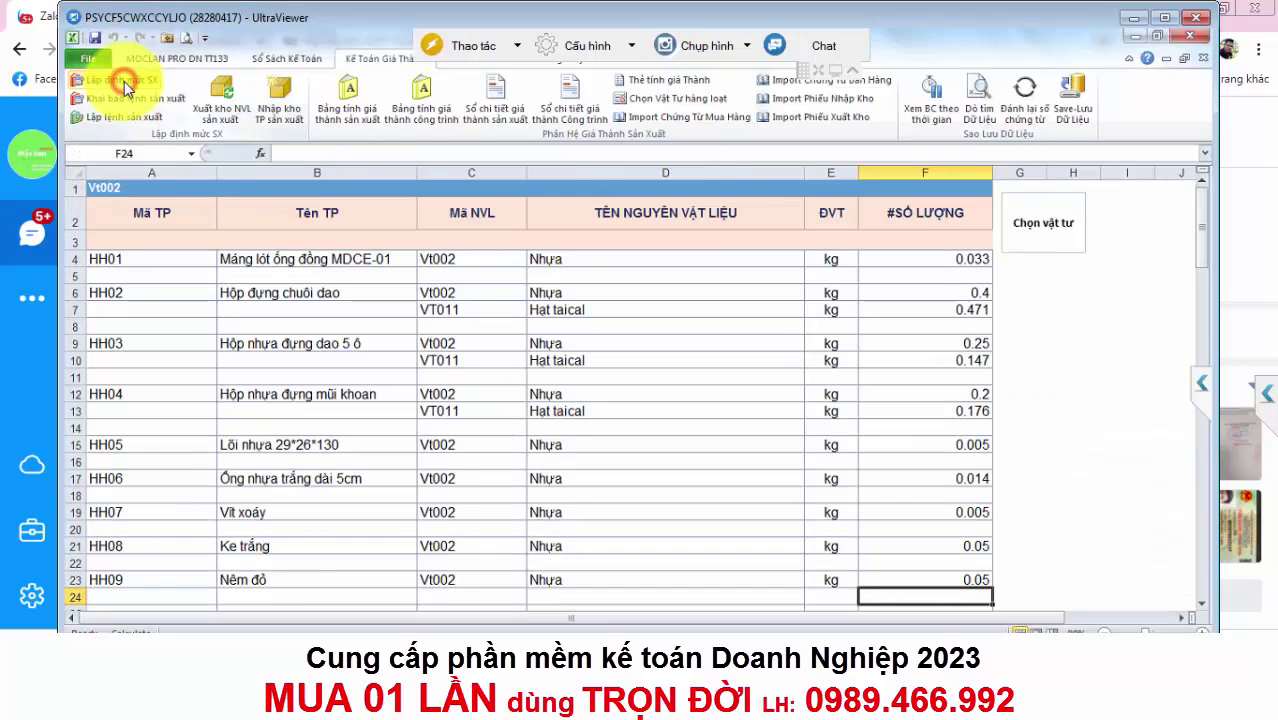
pyautogui.click(279, 380)
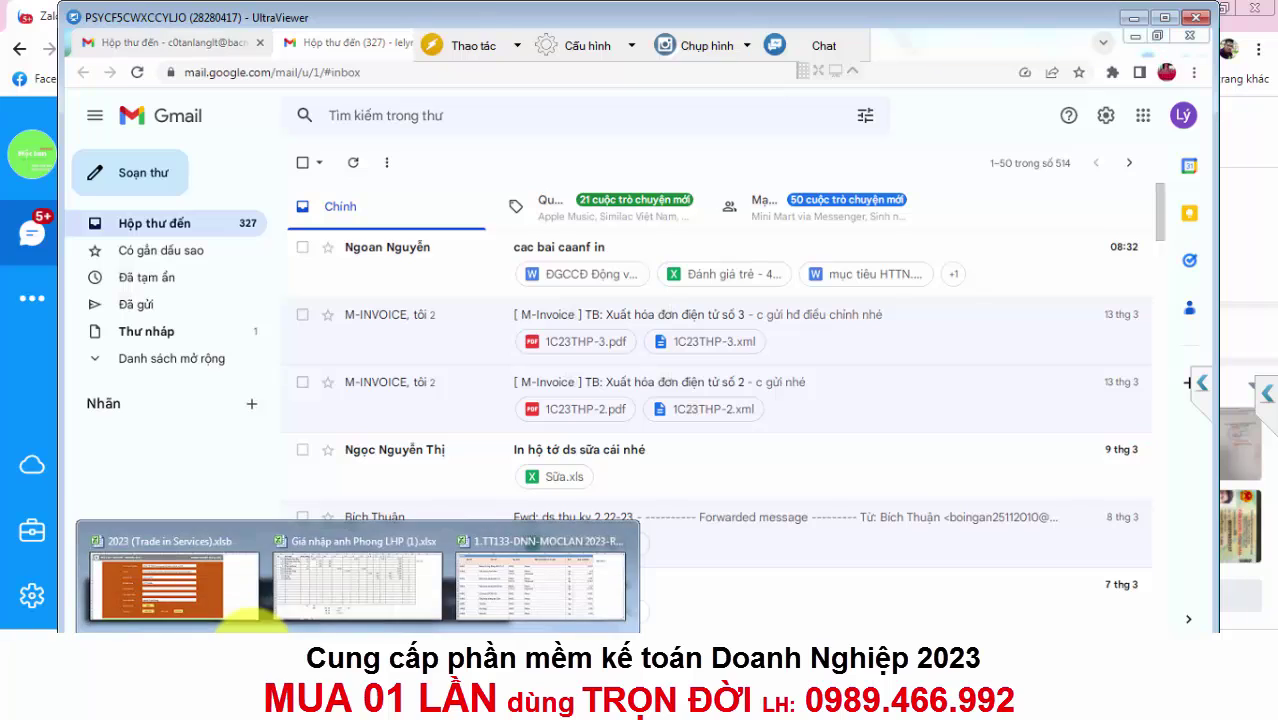
pyautogui.click(570, 594)
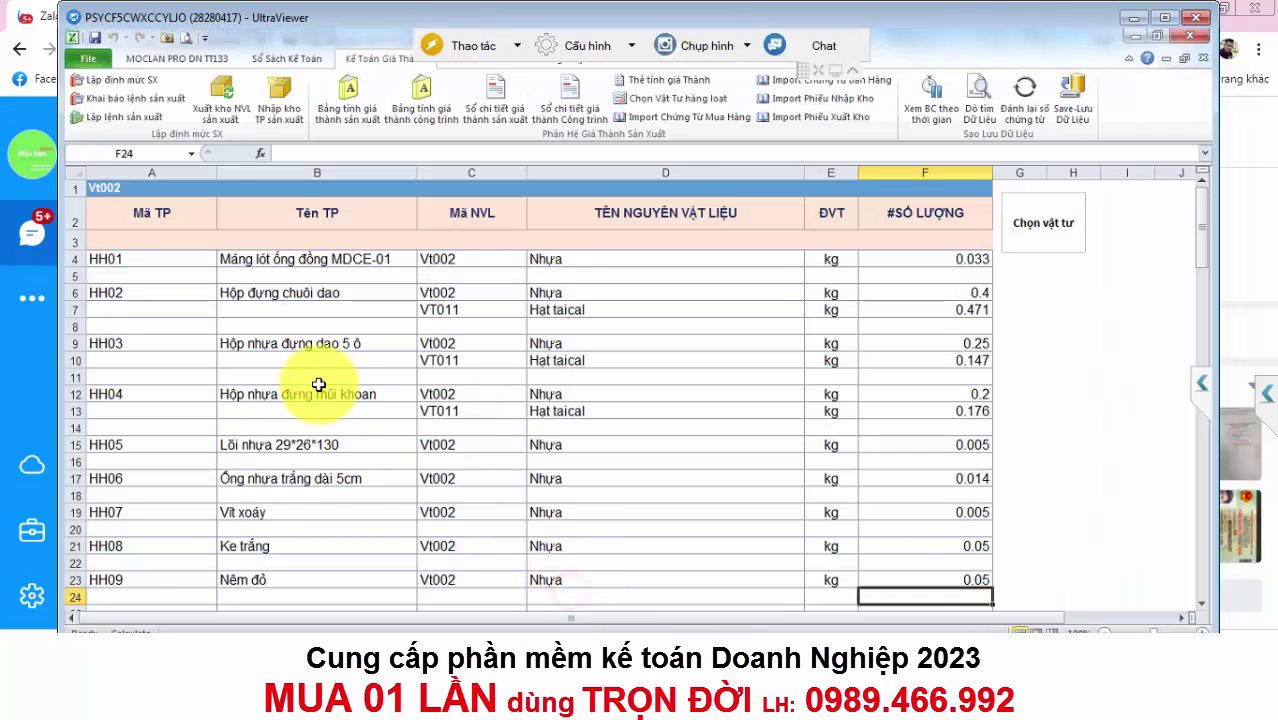
pyautogui.click(285, 343)
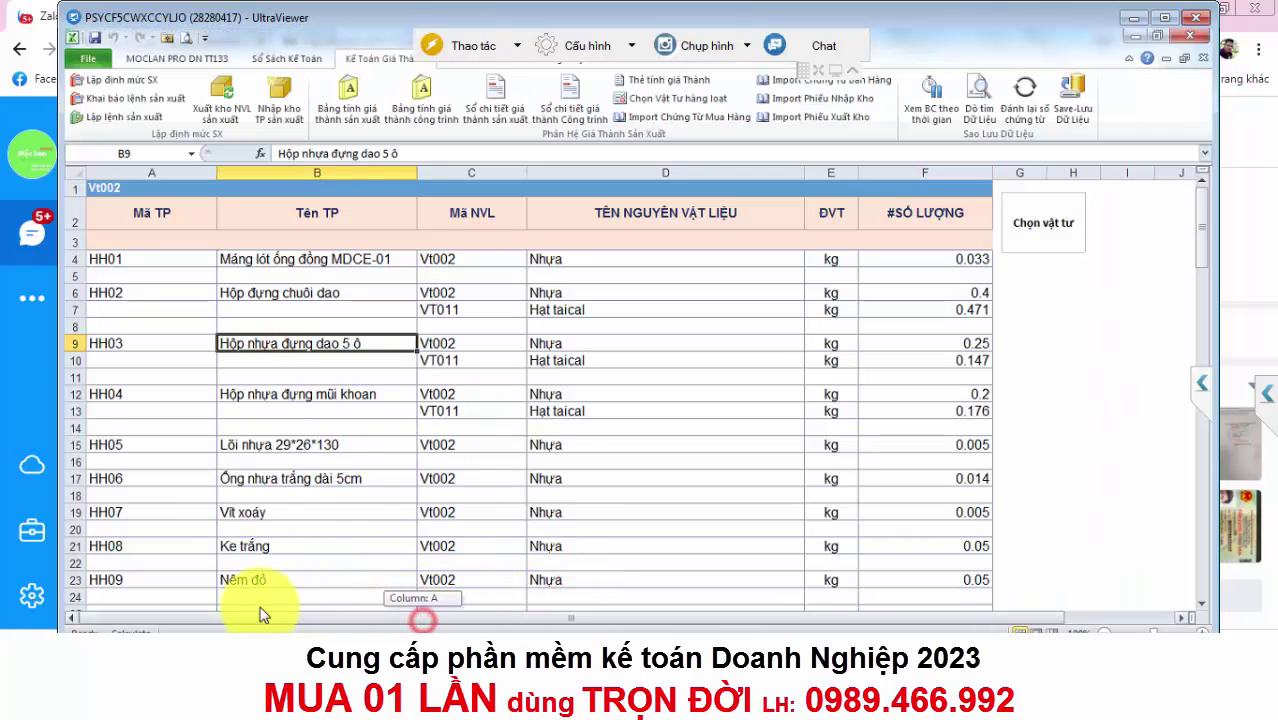
pyautogui.click(168, 259)
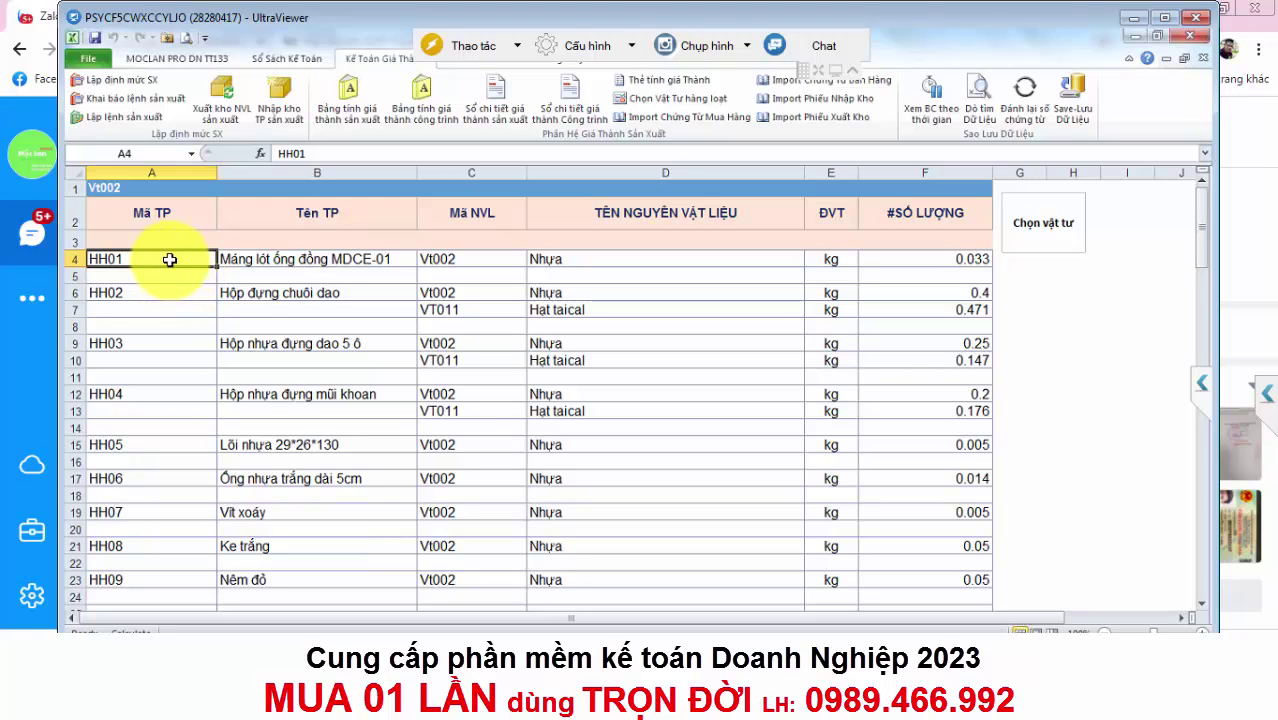
pyautogui.click(339, 255)
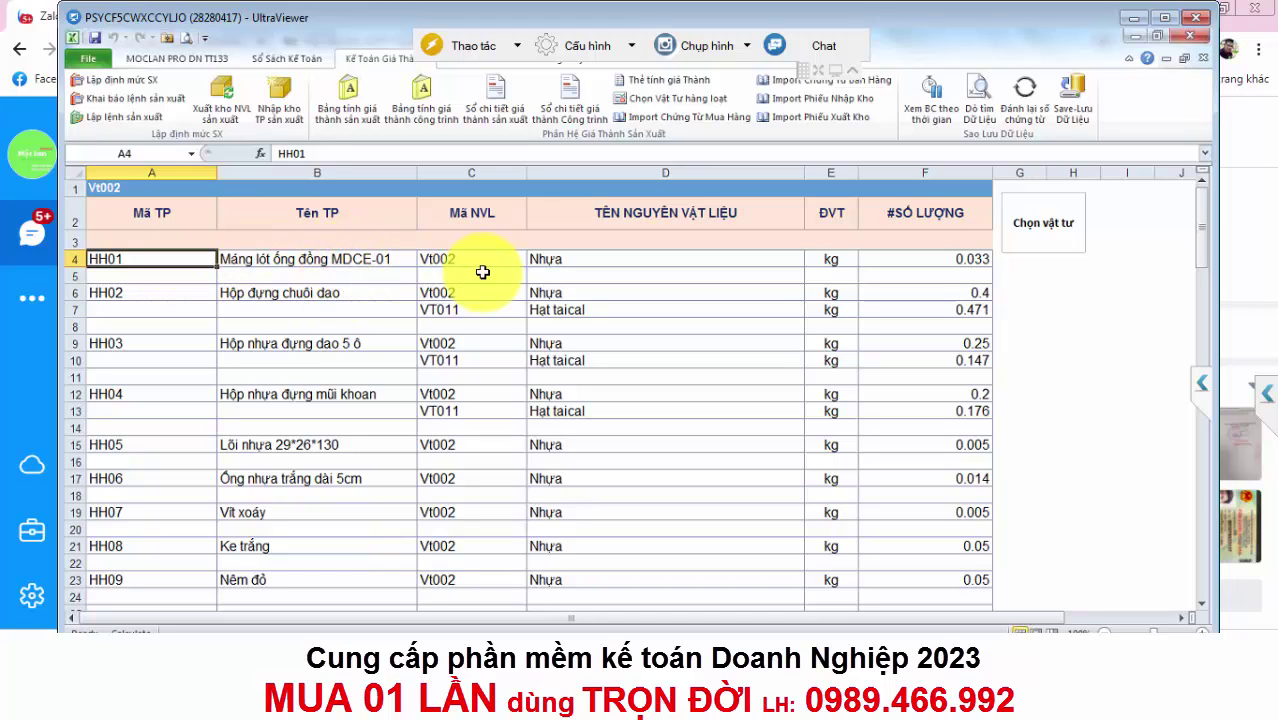
pyautogui.click(479, 256)
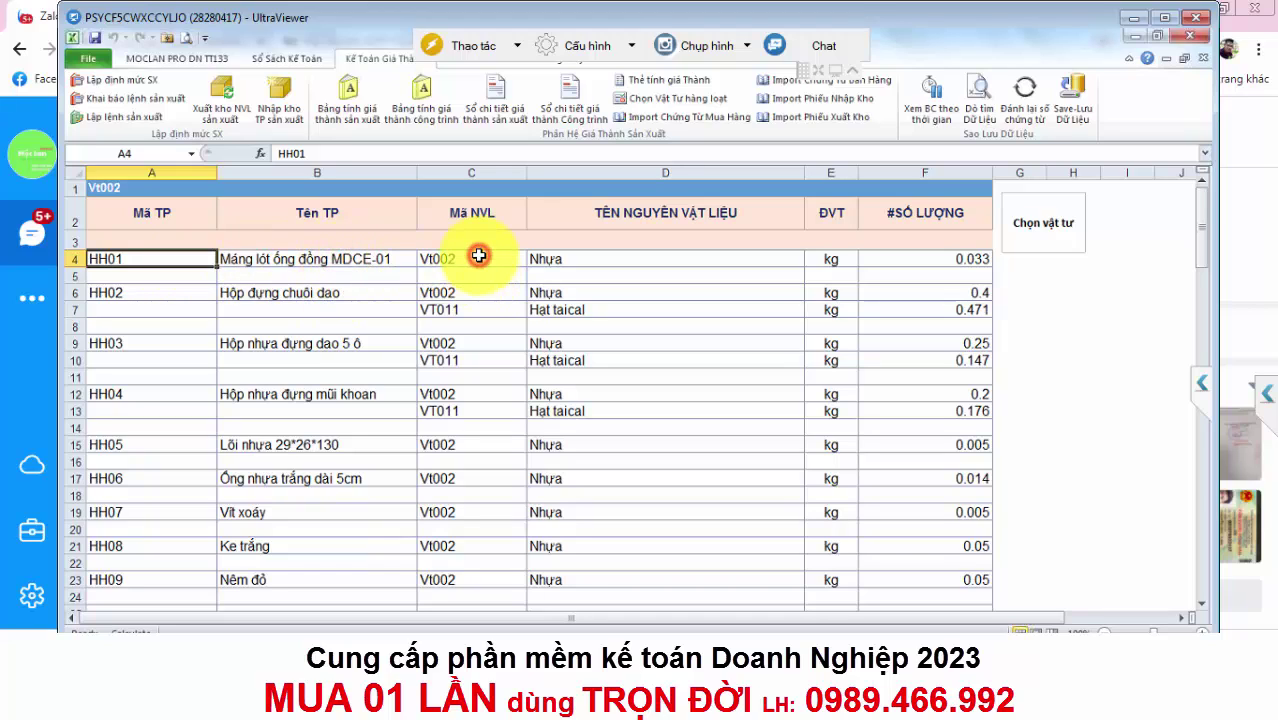
pyautogui.click(603, 259)
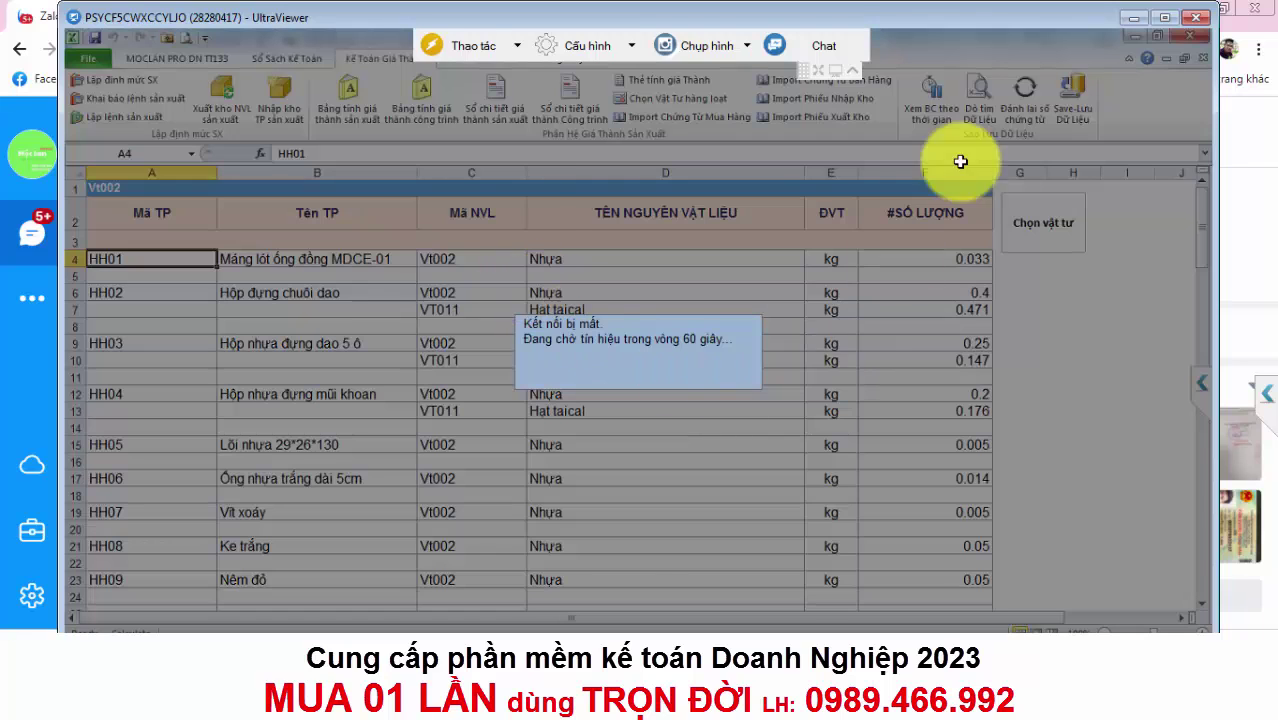
pyautogui.click(471, 343)
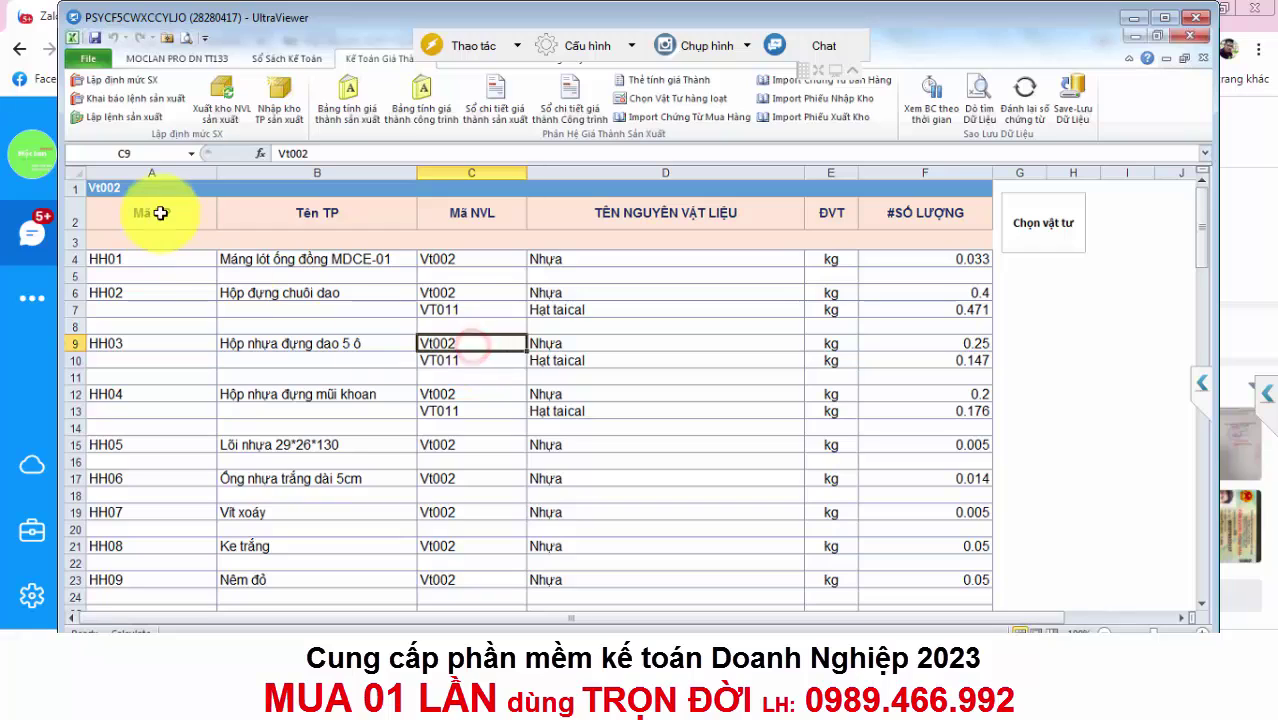
pyautogui.click(922, 260)
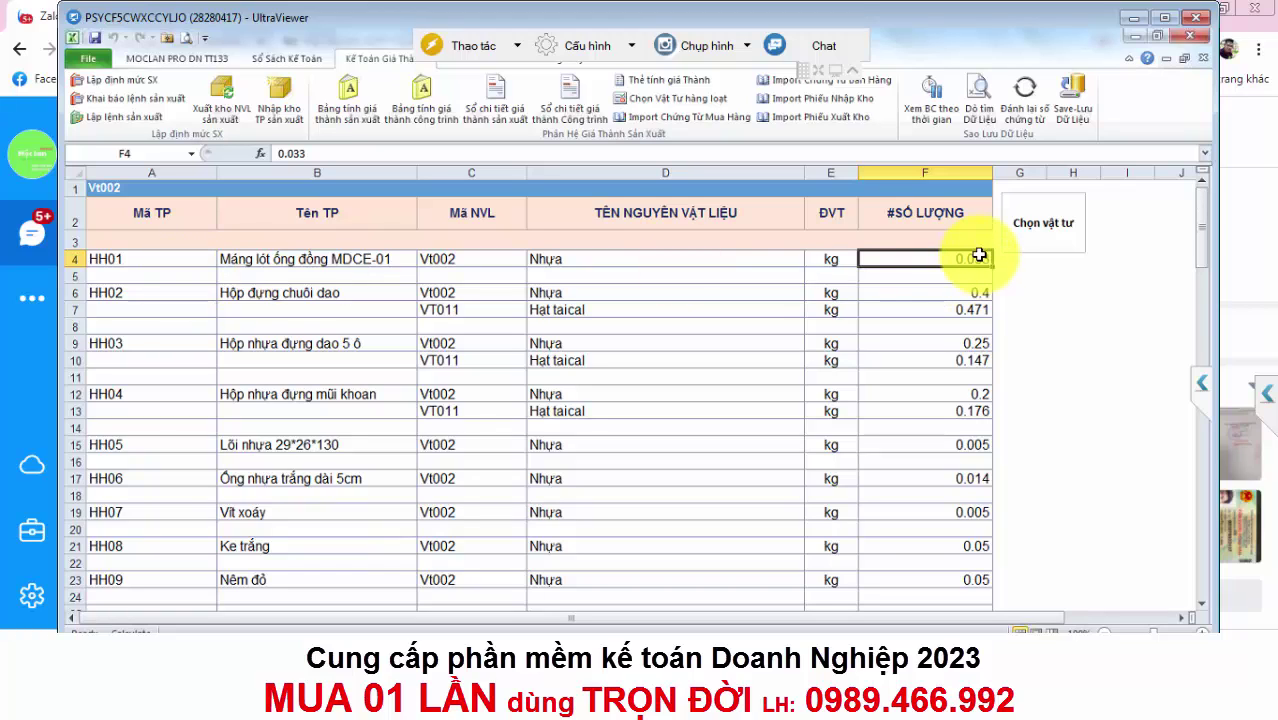
# On Khai báo lệnh sản xuất, enter order LSX001 in A3 and date 06/04/2022 in B3.
pyautogui.click(109, 103)
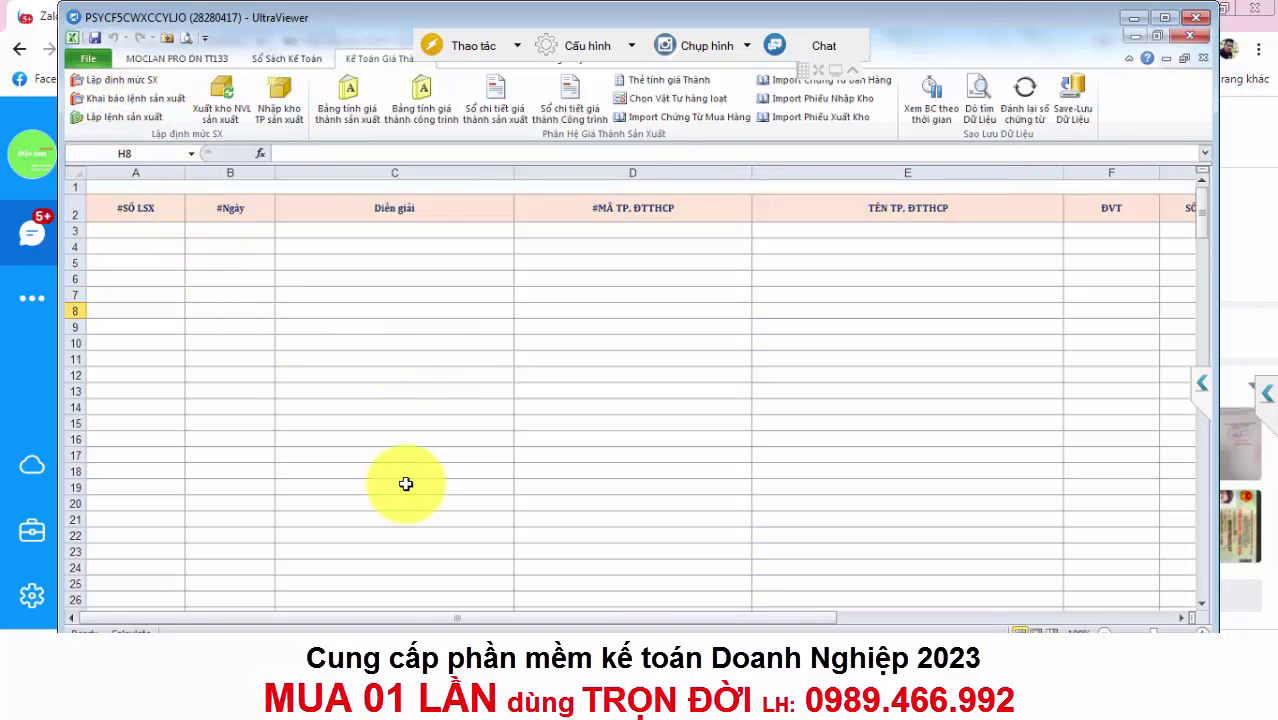
pyautogui.scroll(-2, 403, 463)
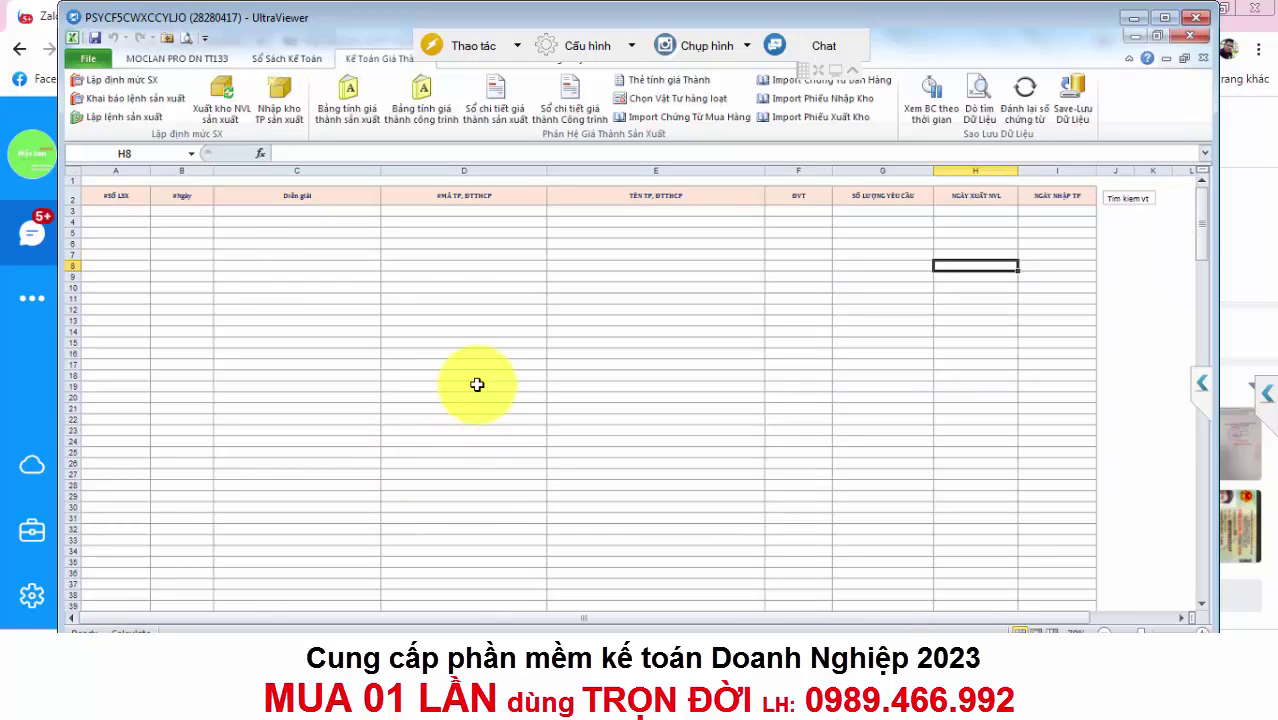
pyautogui.click(135, 214)
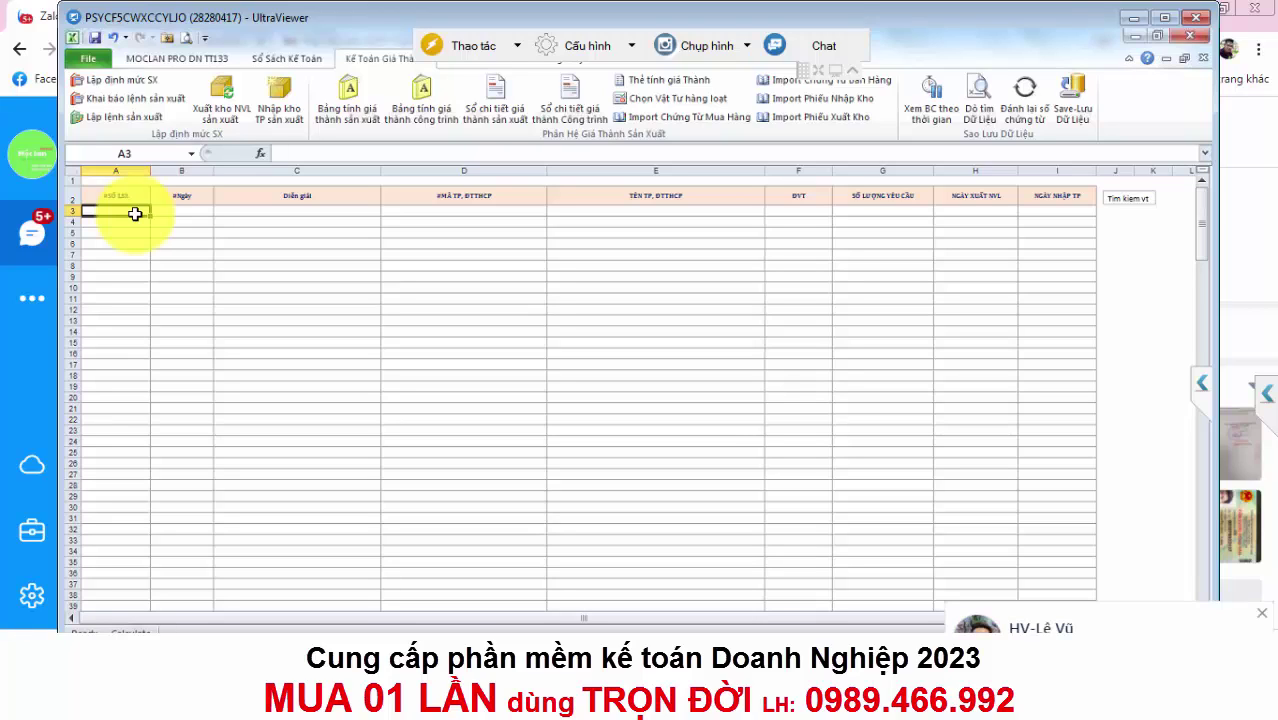
pyautogui.write('LSX001')
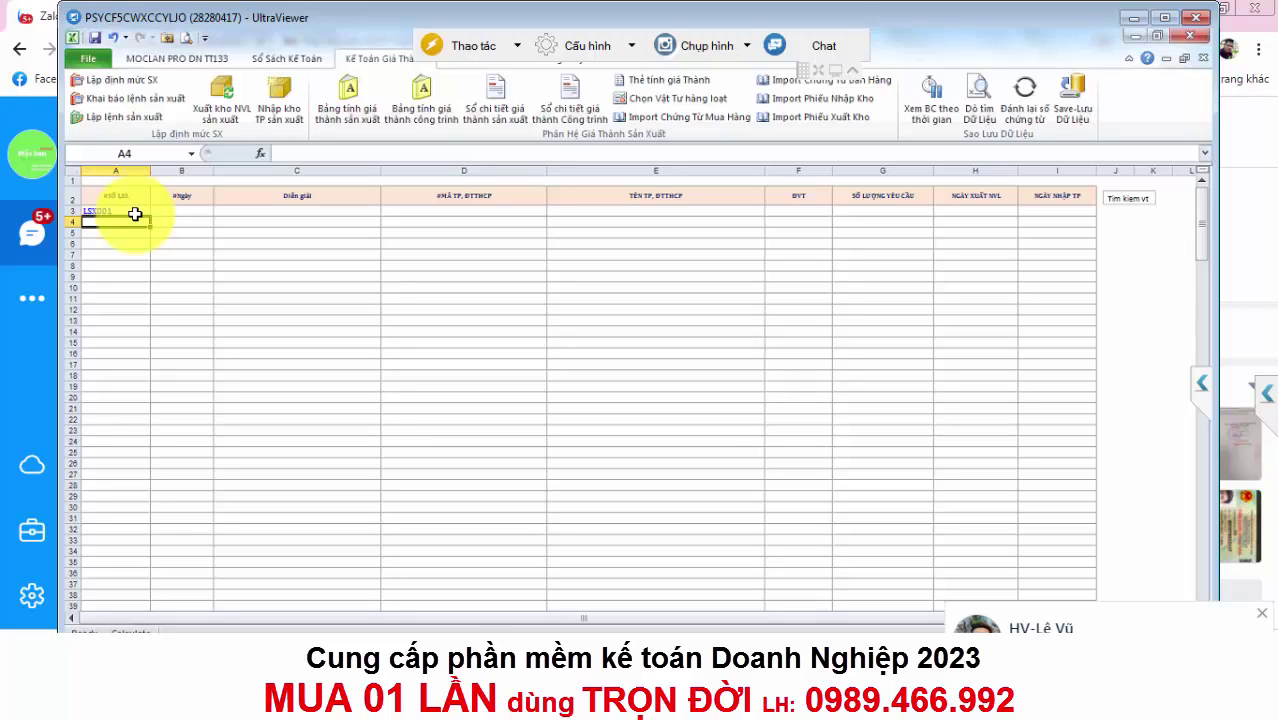
pyautogui.click(179, 213)
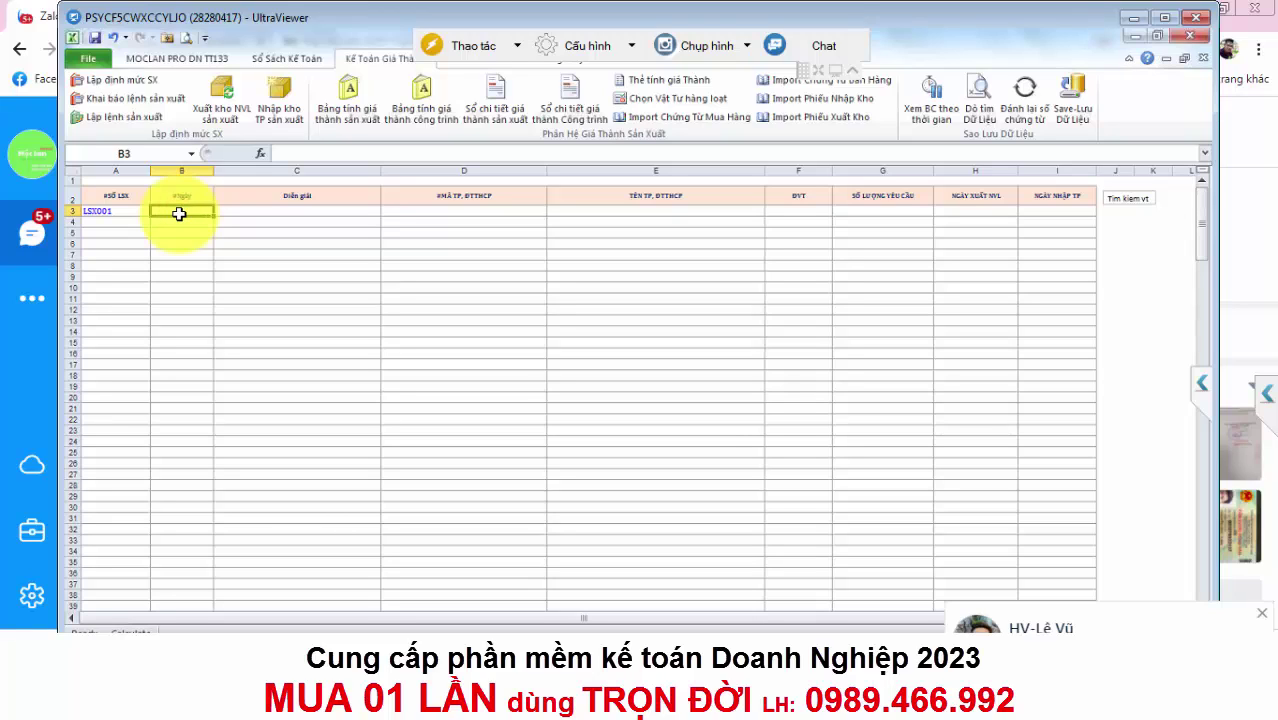
pyautogui.write('06/04/2022')
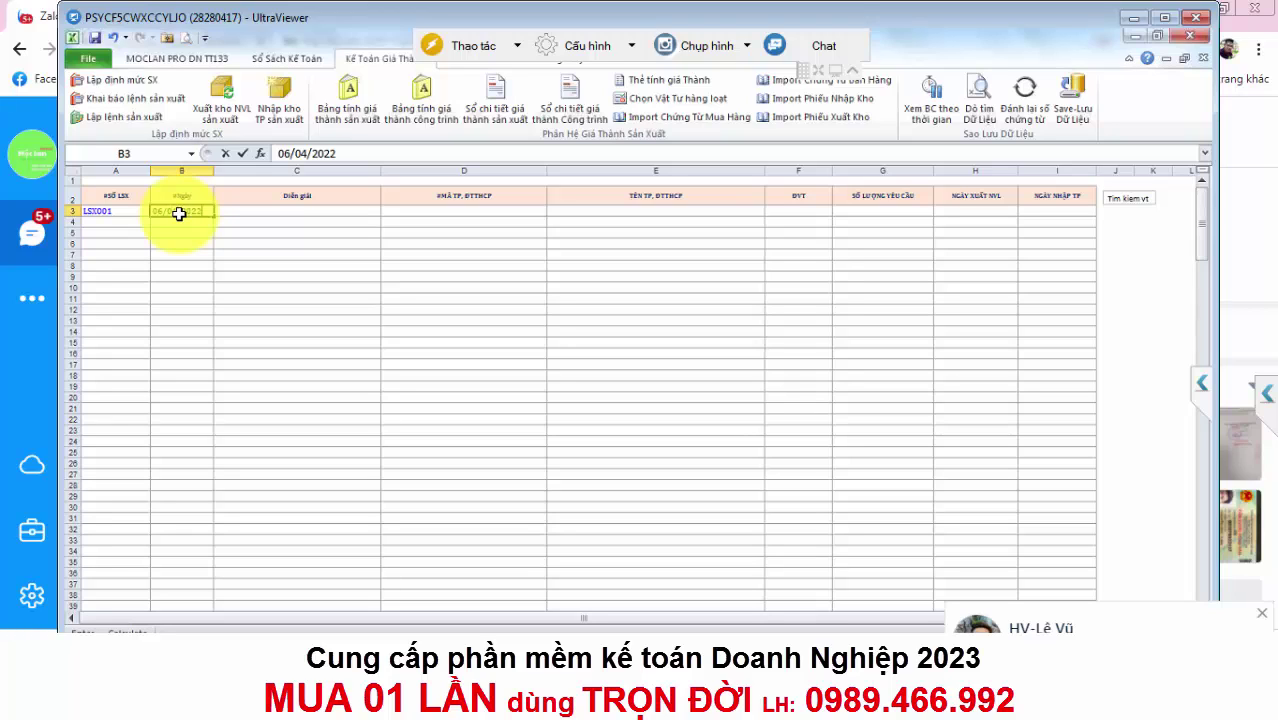
pyautogui.press('Return')
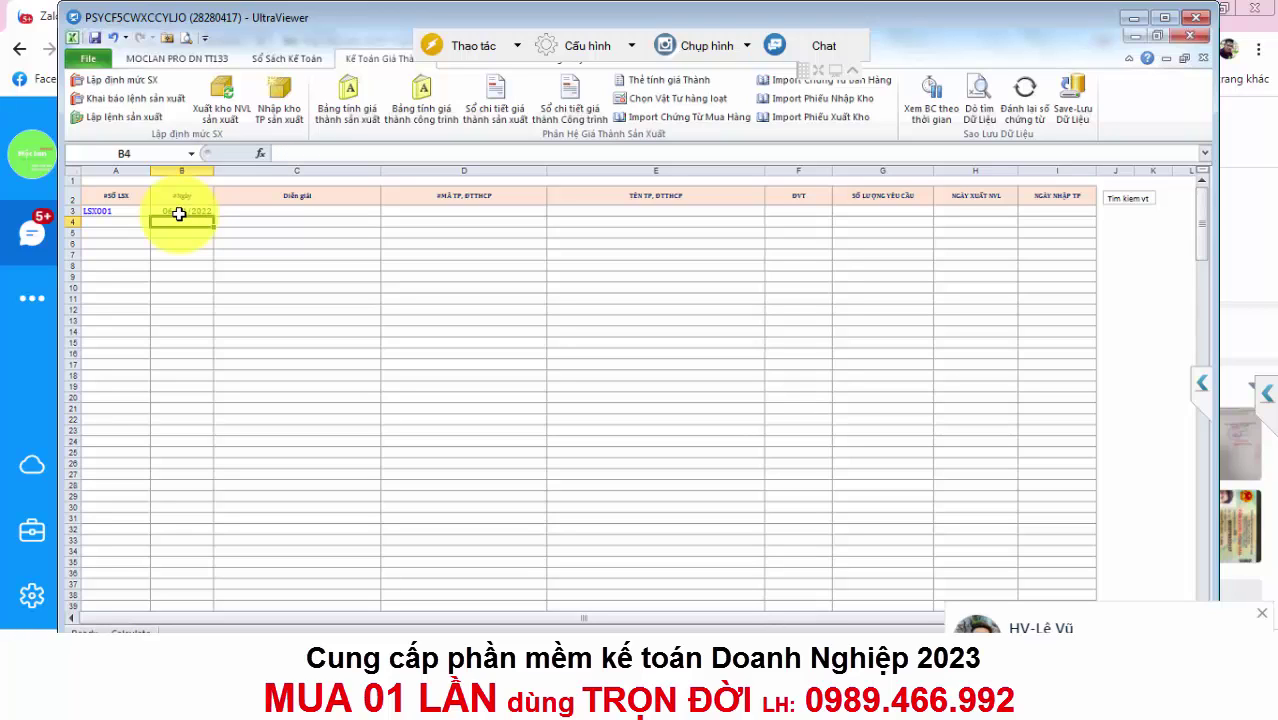
pyautogui.click(426, 211)
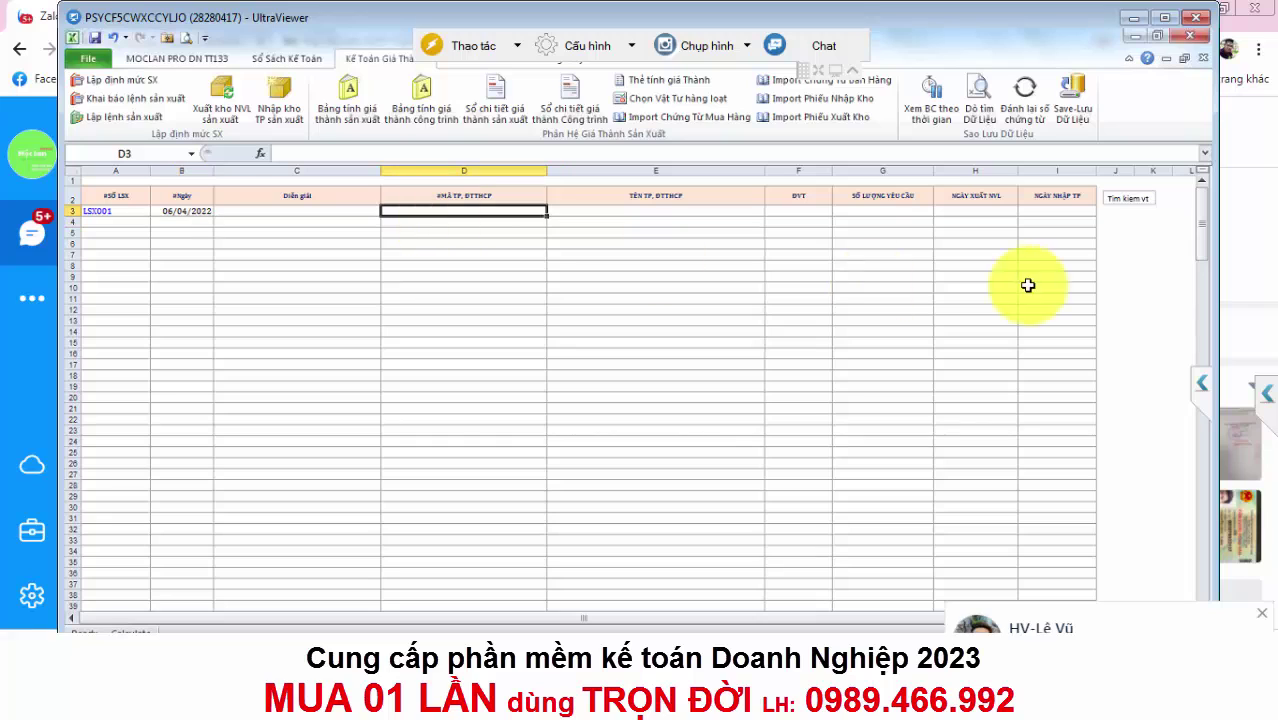
# Assign product HH01 Măng lót ống đồng MDCE-01 to LSX001 with quantity 5000 in G3.
pyautogui.click(1133, 203)
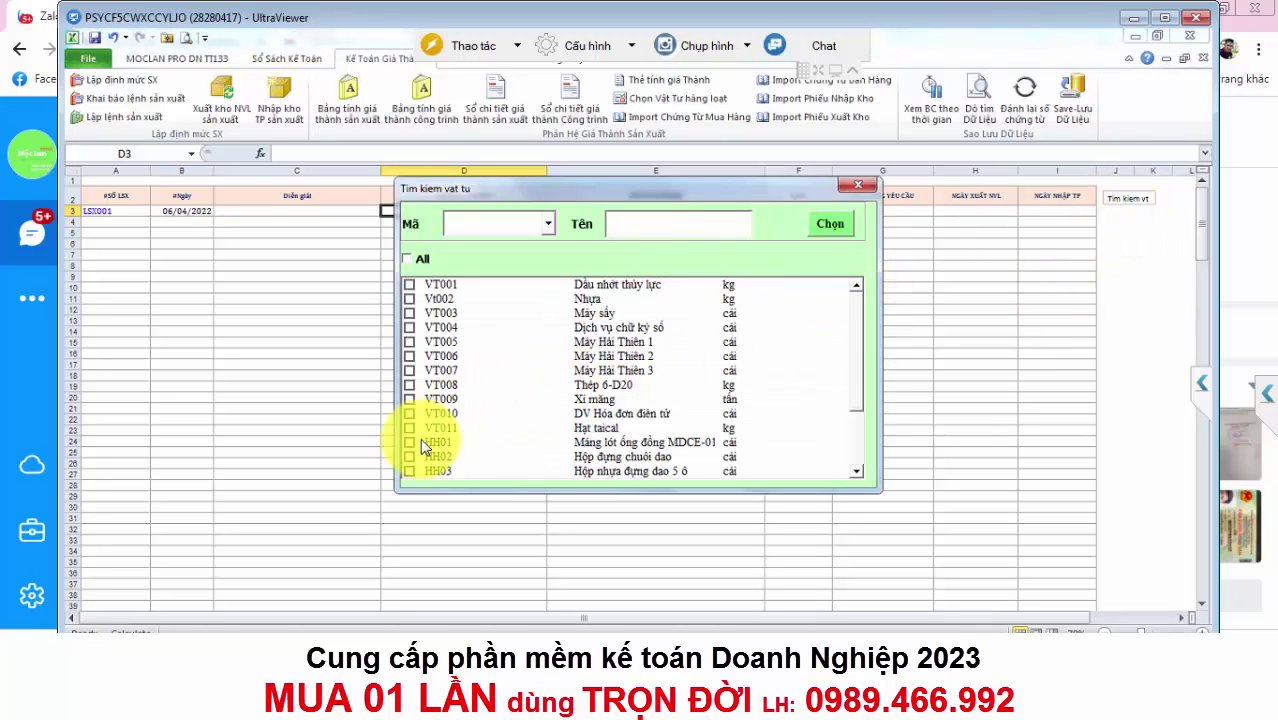
pyautogui.click(410, 442)
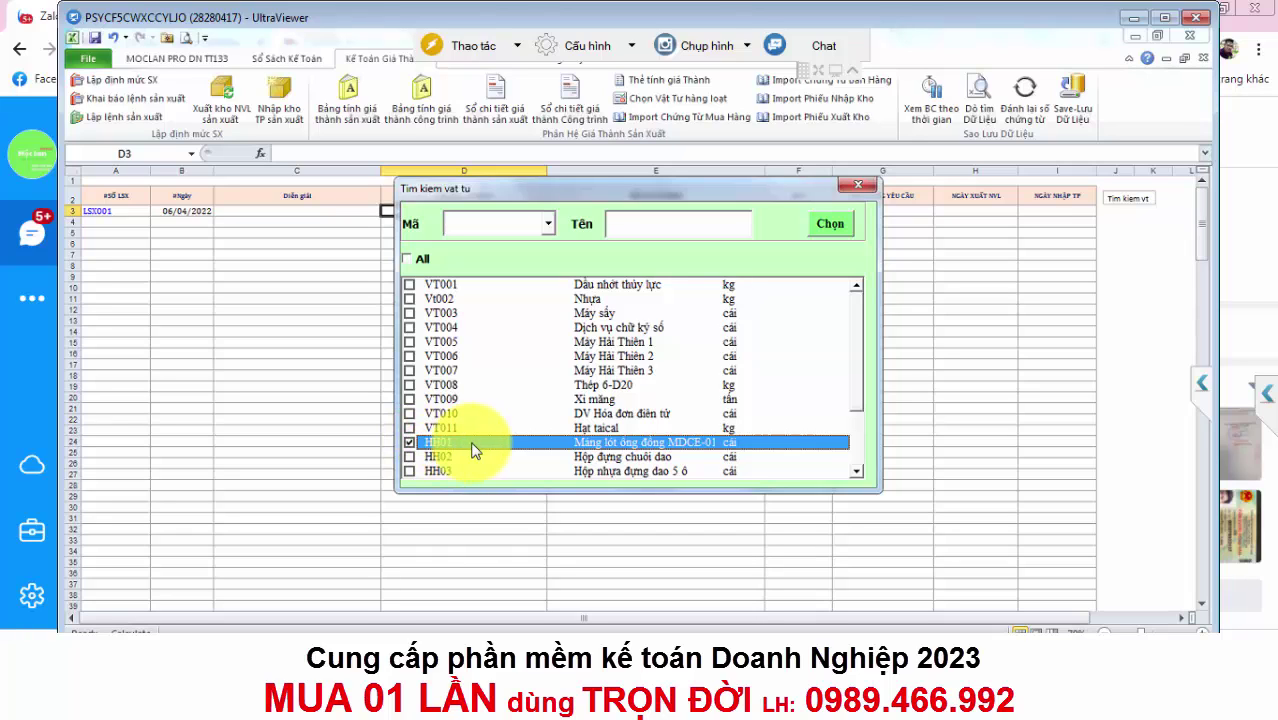
pyautogui.click(824, 223)
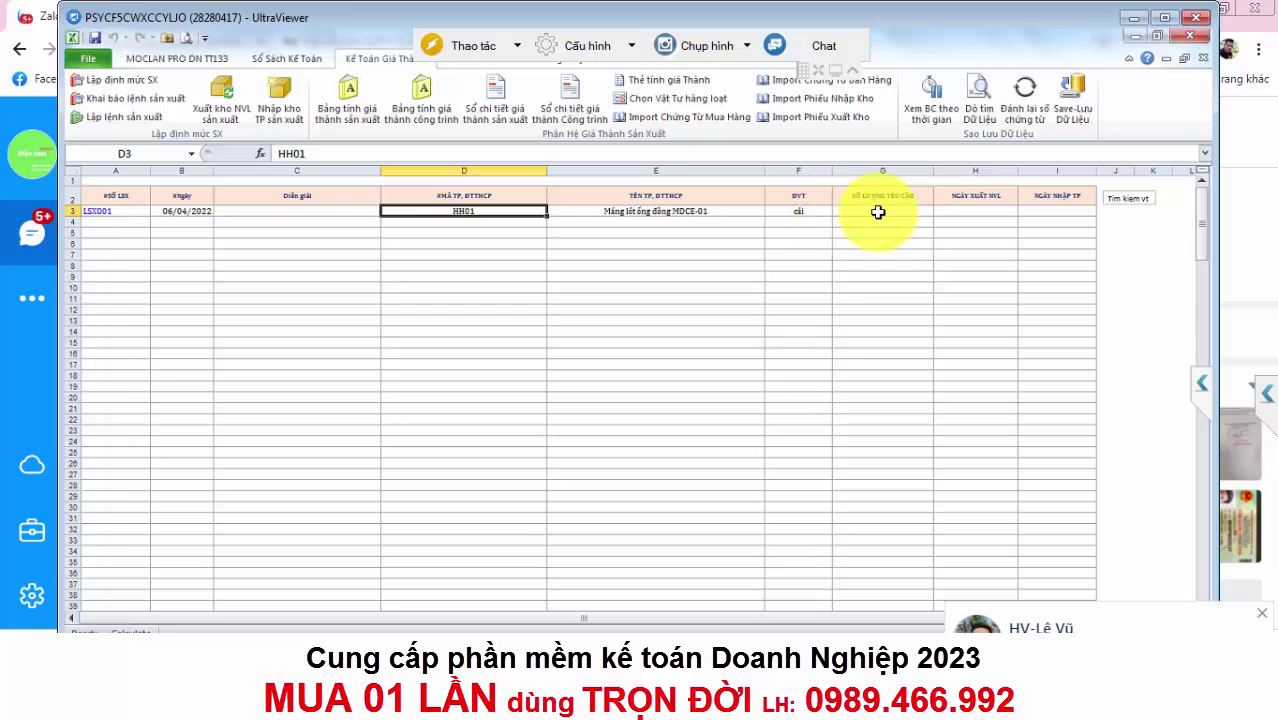
pyautogui.click(878, 210)
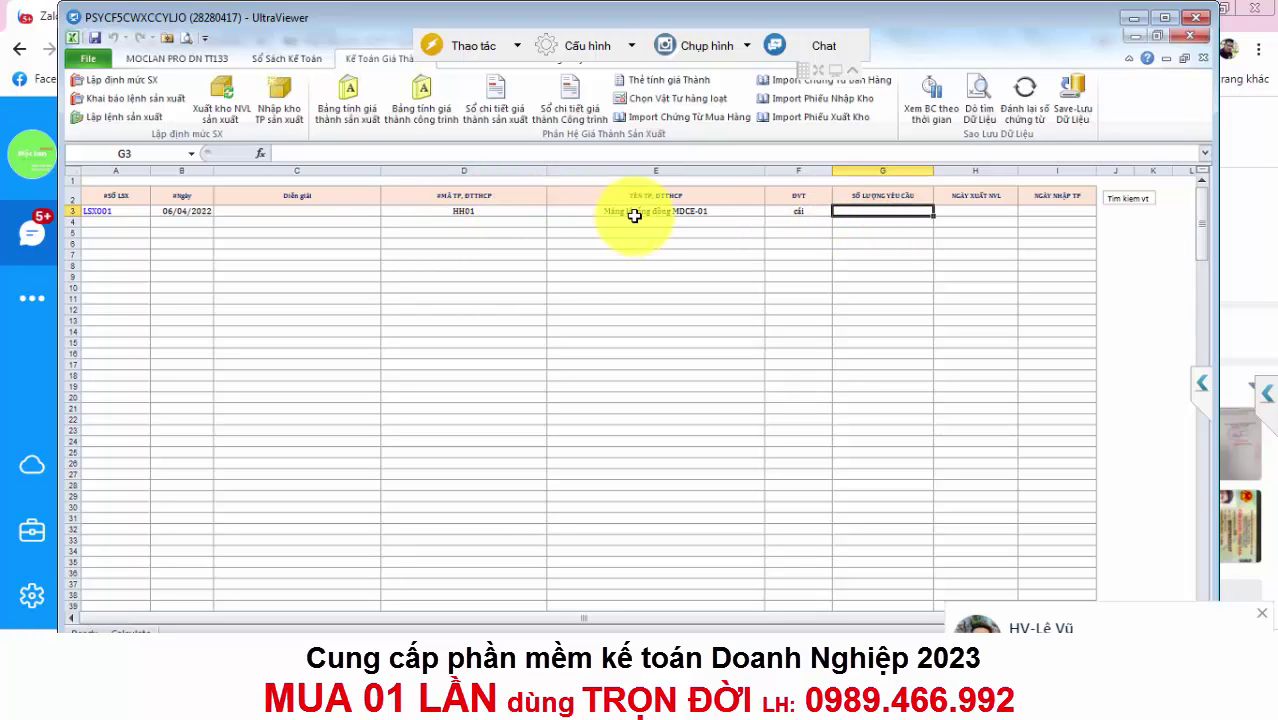
pyautogui.write('5000')
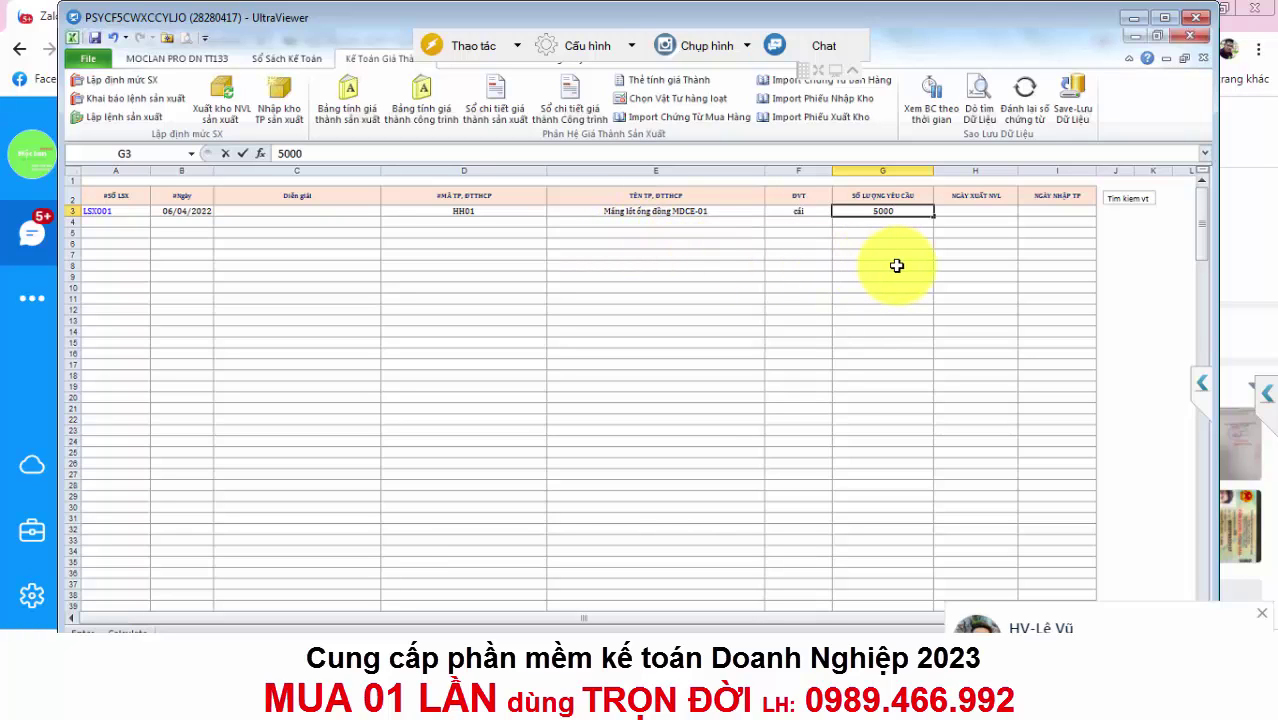
pyautogui.click(899, 265)
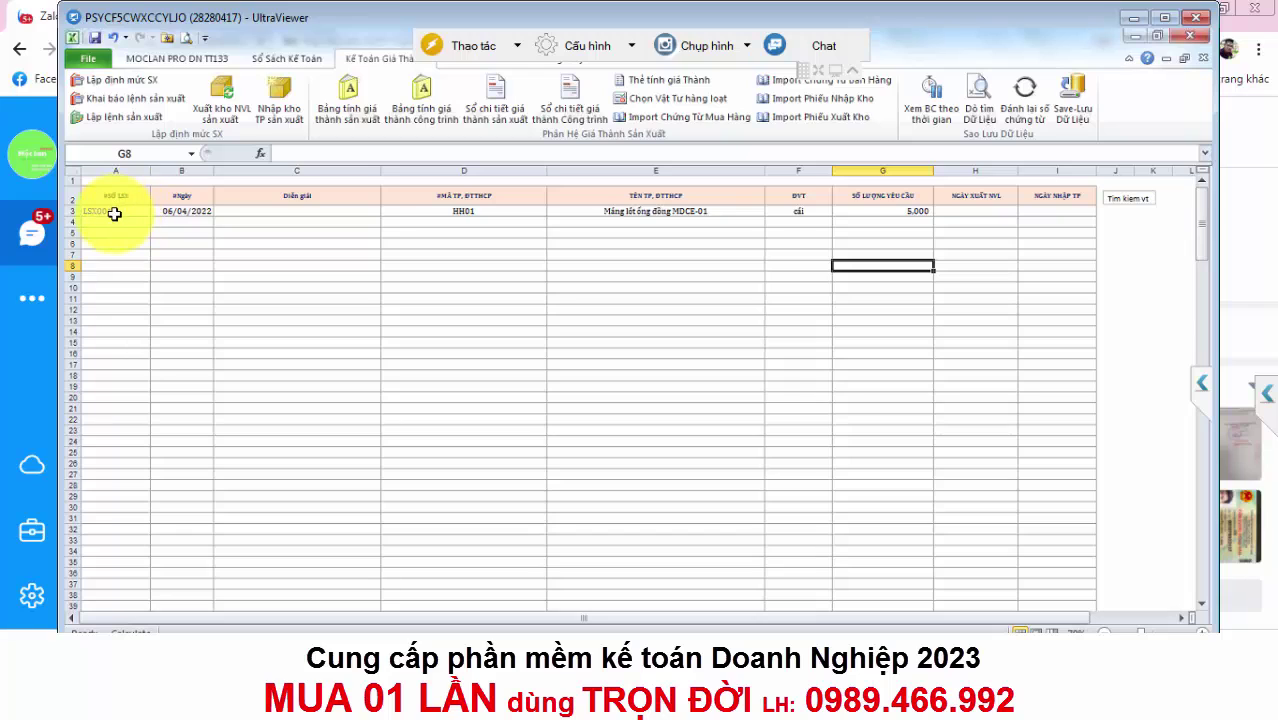
pyautogui.click(867, 209)
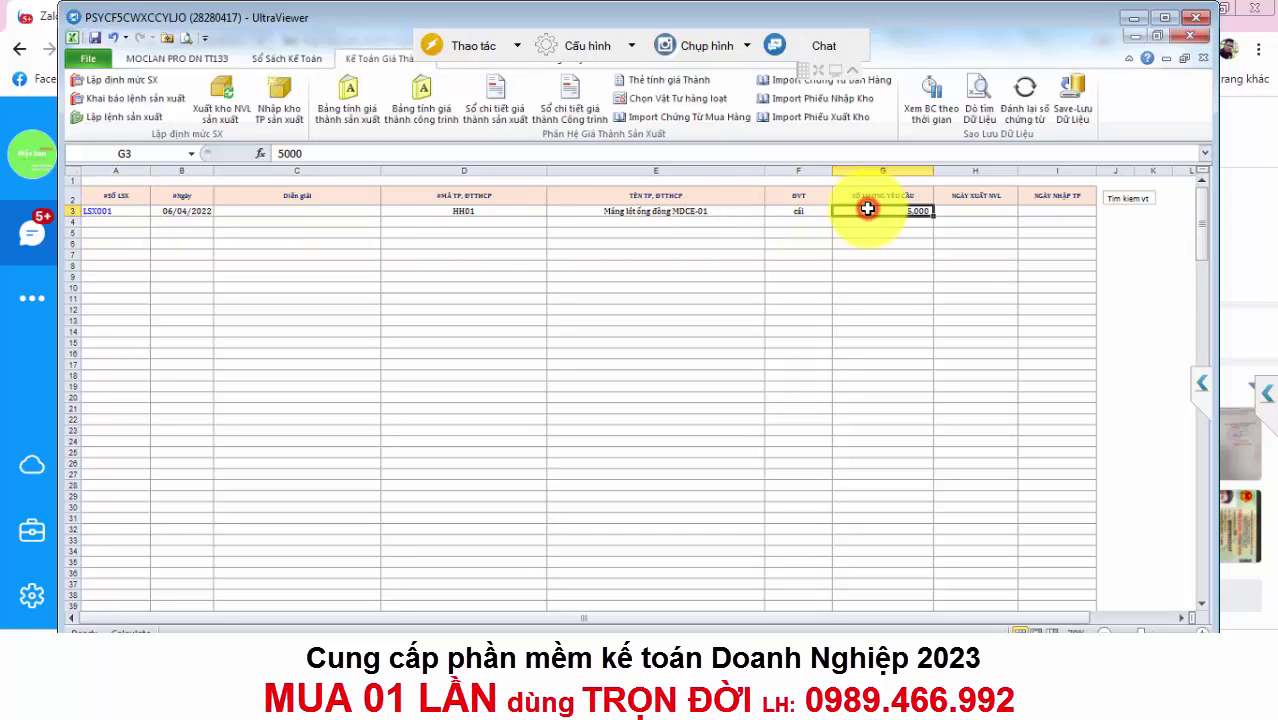
# Reload order LSX001 on the LỆNH SẢN XUẤT sheet by switching the order number to LSX002 and back.
pyautogui.click(125, 116)
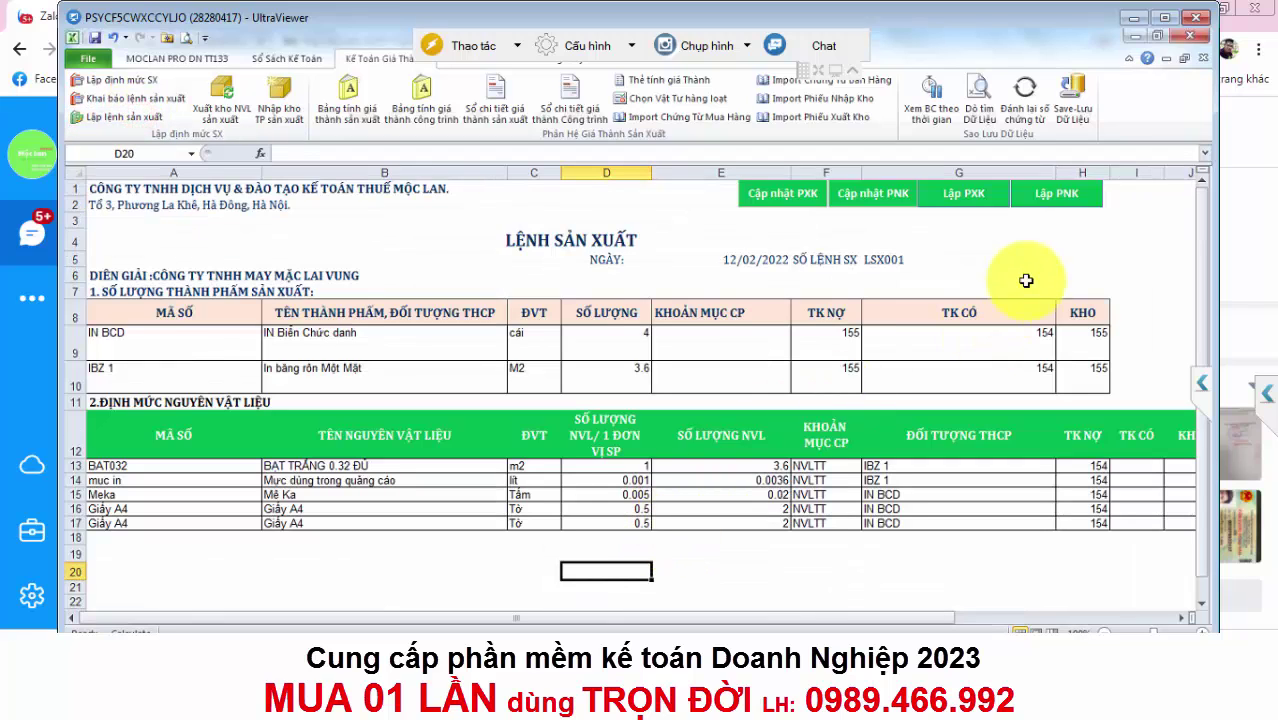
pyautogui.click(921, 270)
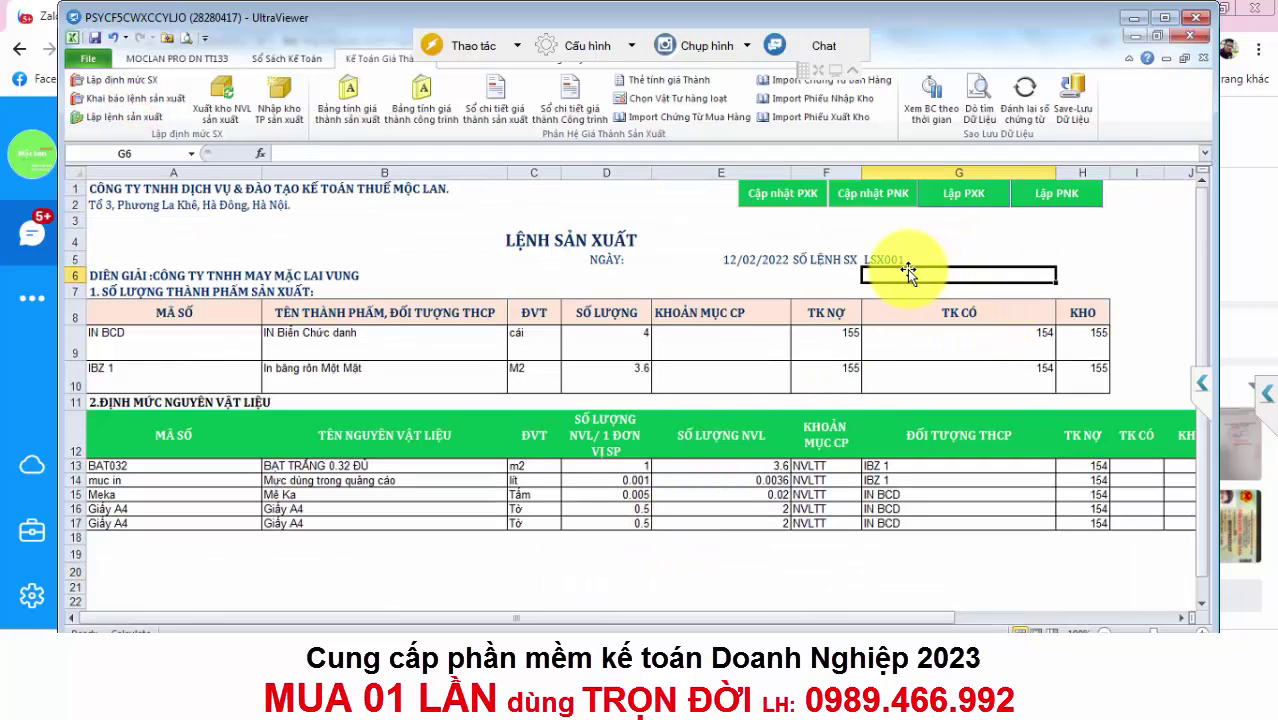
pyautogui.doubleClick(903, 259)
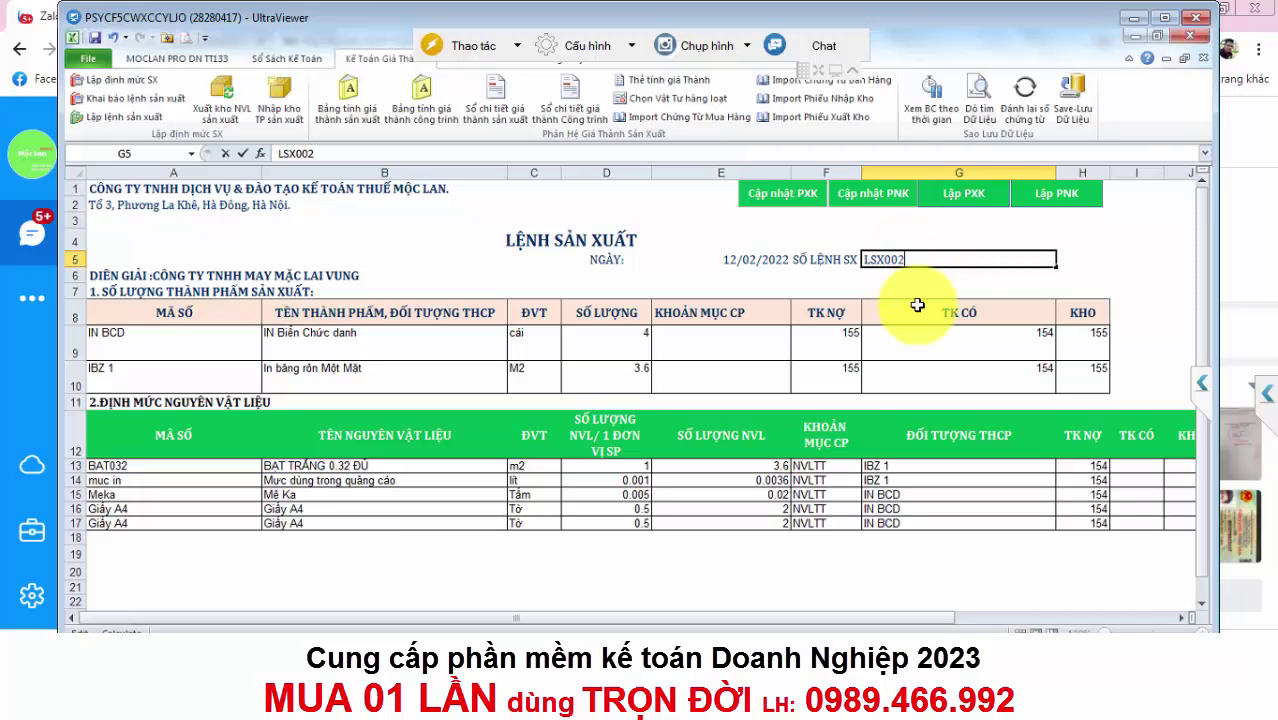
pyautogui.click(893, 335)
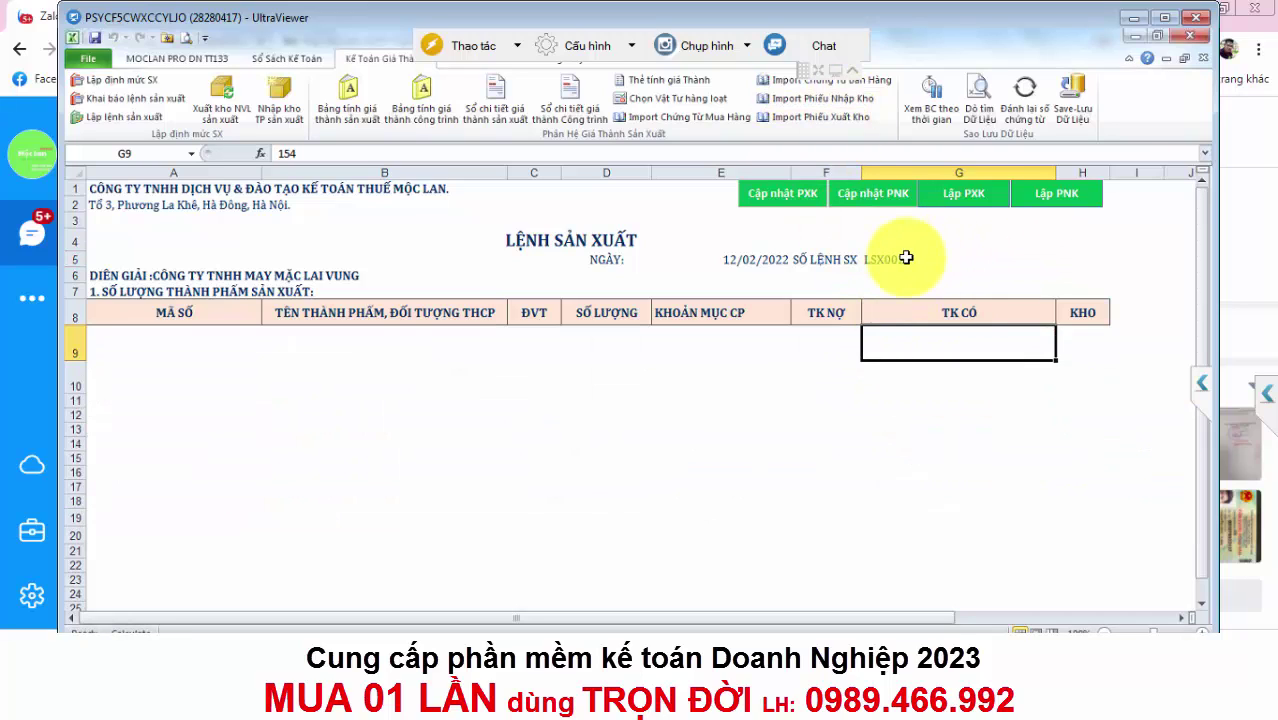
pyautogui.doubleClick(905, 258)
pyautogui.press('BackSpace')
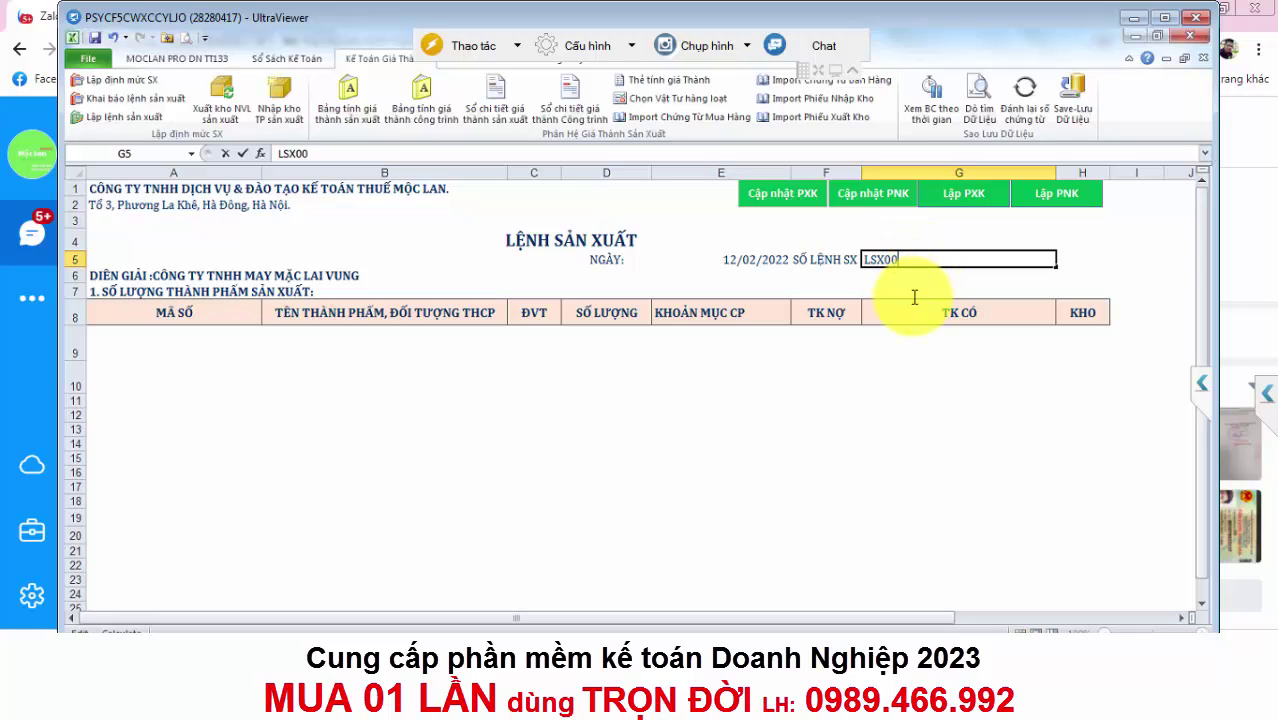
pyautogui.write('1')
pyautogui.press('Return')
pyautogui.click(638, 493)
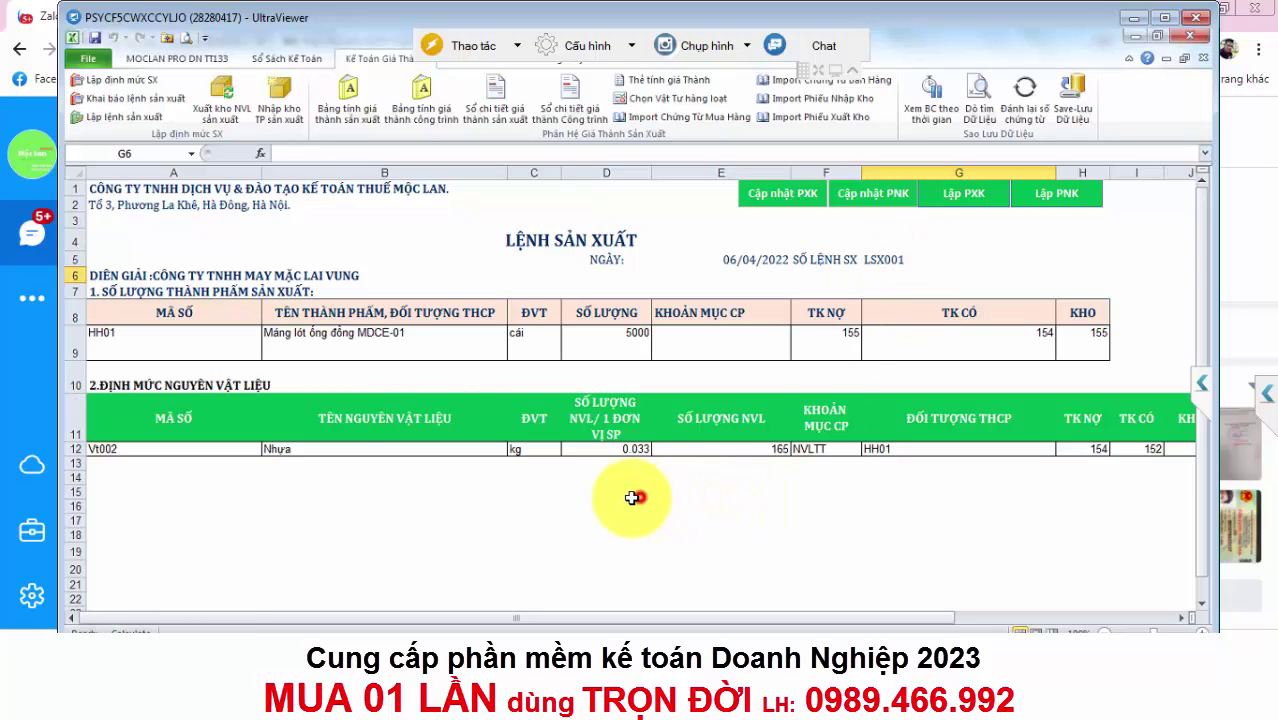
# Verify 5000 units need Vt002 at 0.033 kg each, 165 kg total, and refresh issue data.
pyautogui.click(351, 345)
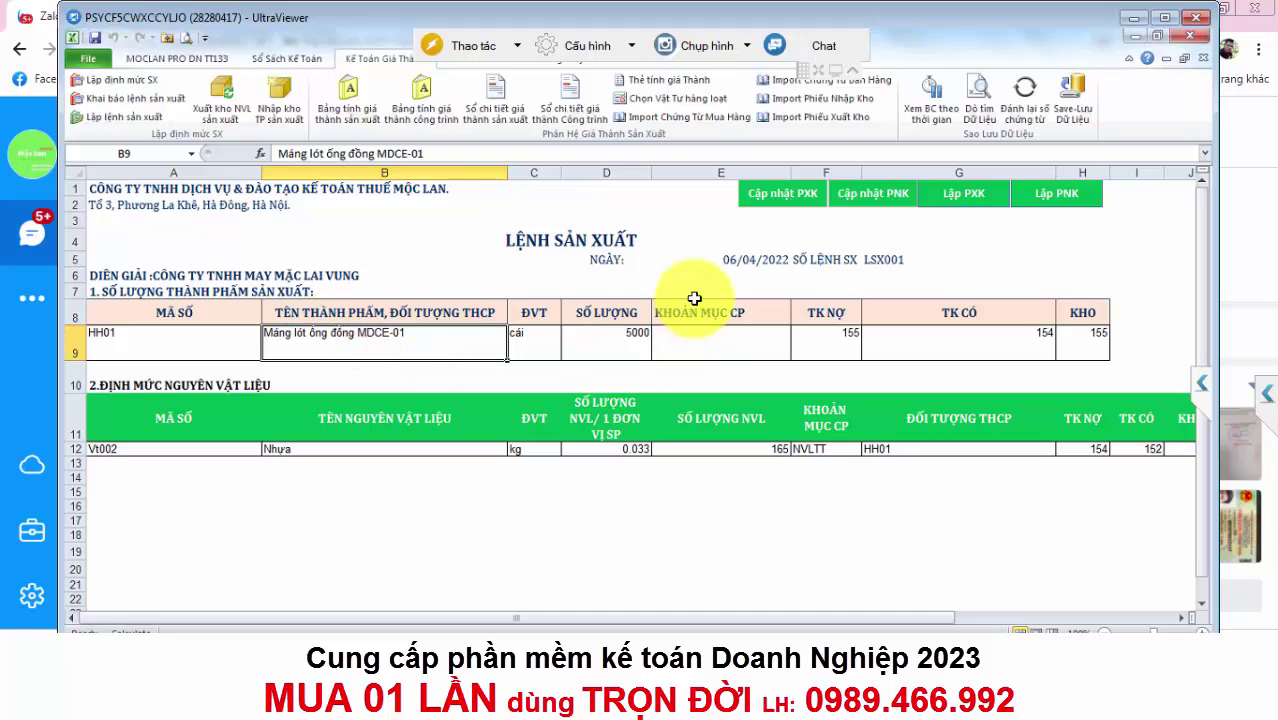
pyautogui.click(631, 448)
pyautogui.click(176, 450)
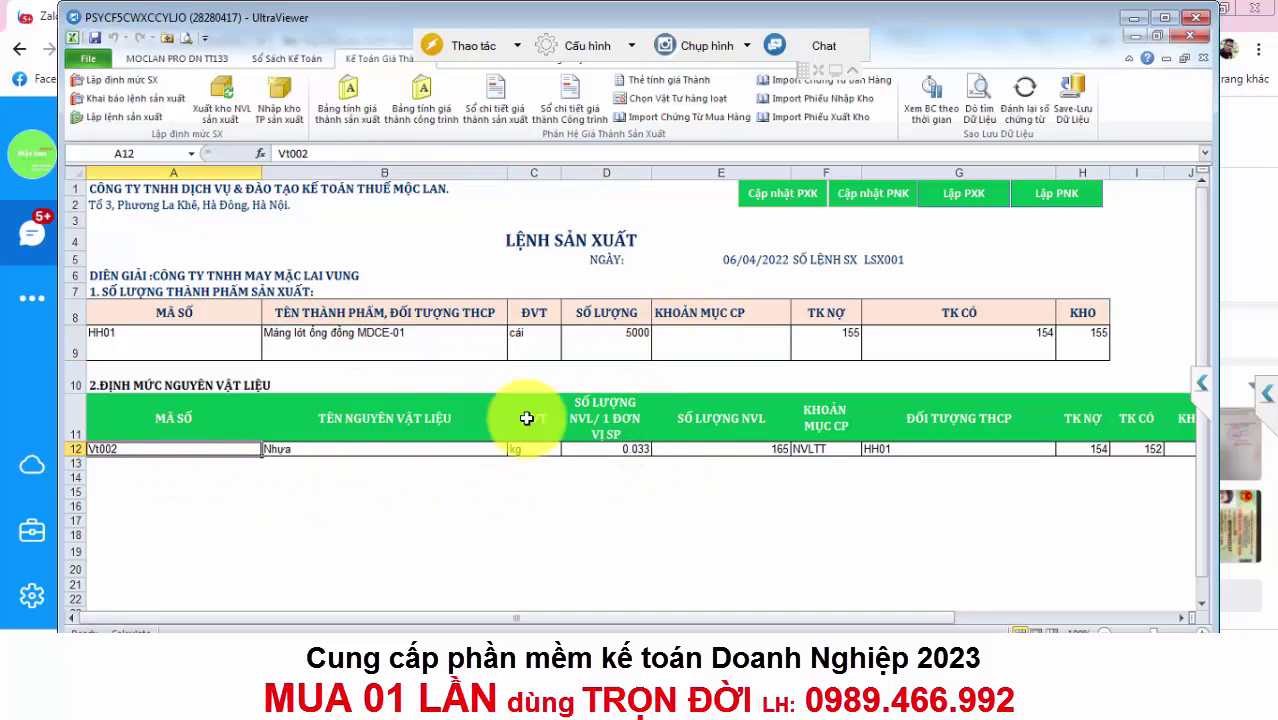
pyautogui.click(650, 336)
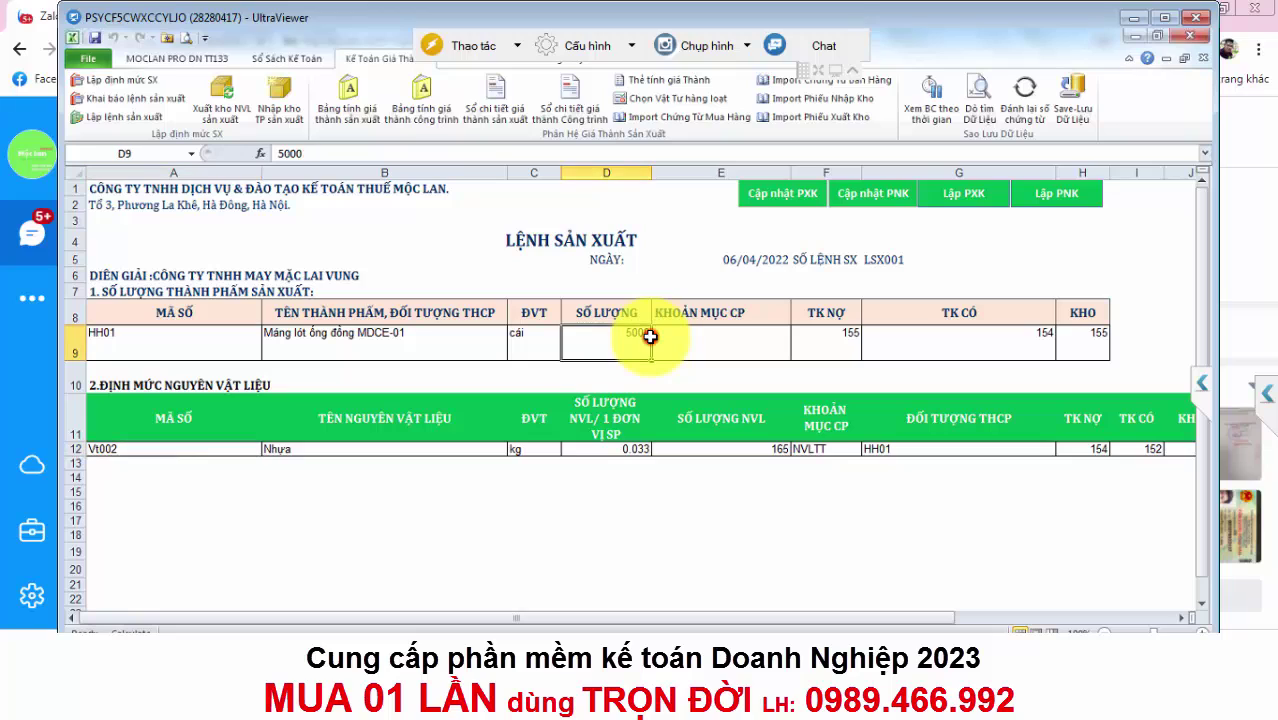
pyautogui.click(759, 452)
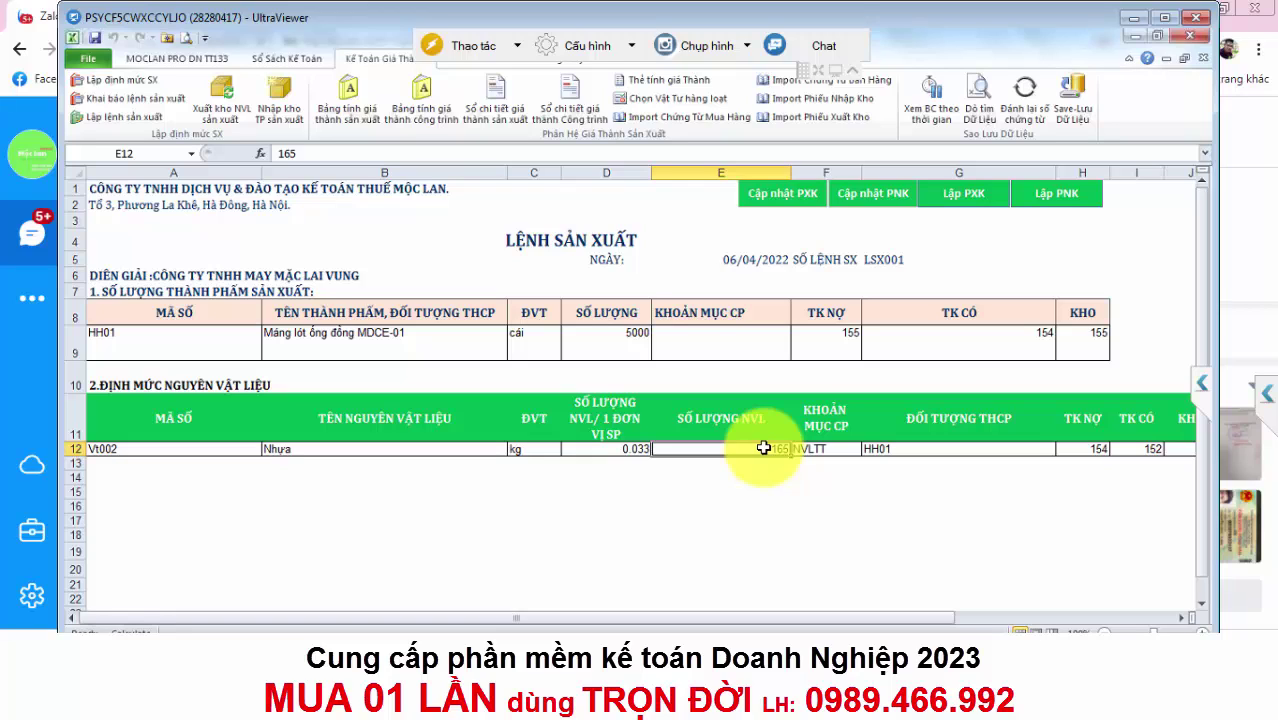
pyautogui.click(791, 200)
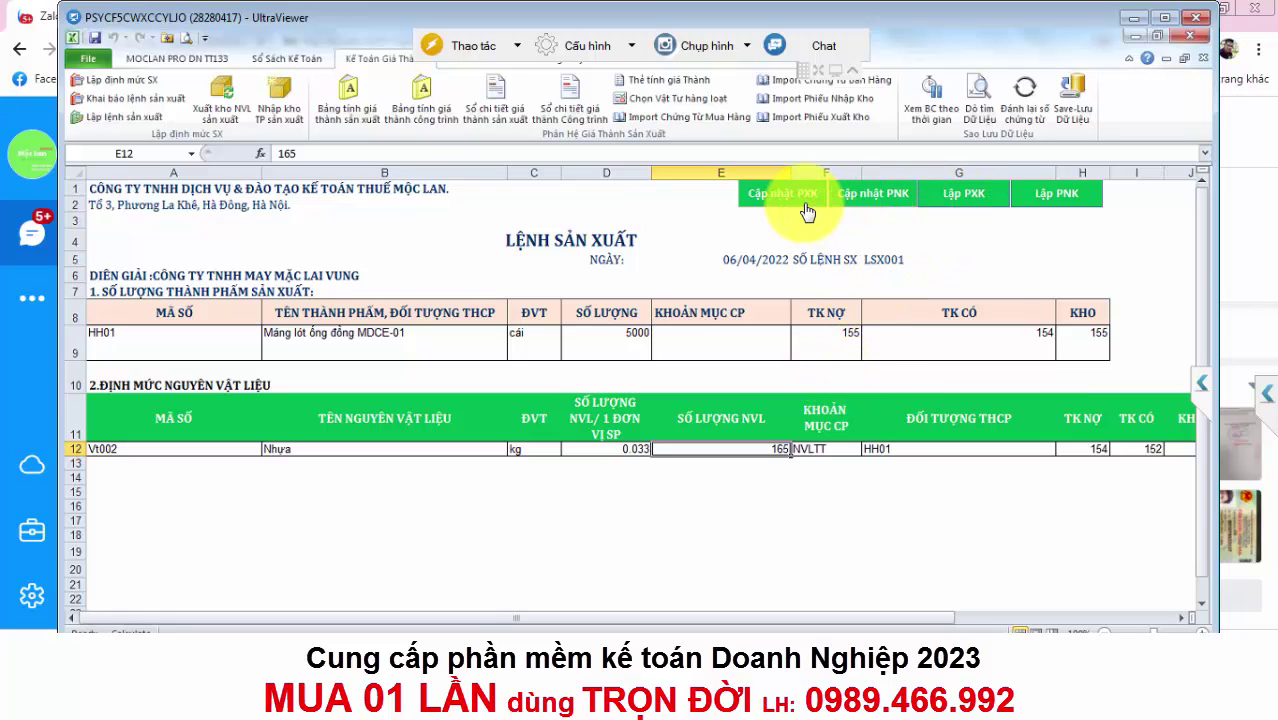
# Create issue voucher PX00001 for LSX001 listing 165 kg Vt002 Nhựa, debit 154, credit 152.
pyautogui.click(958, 200)
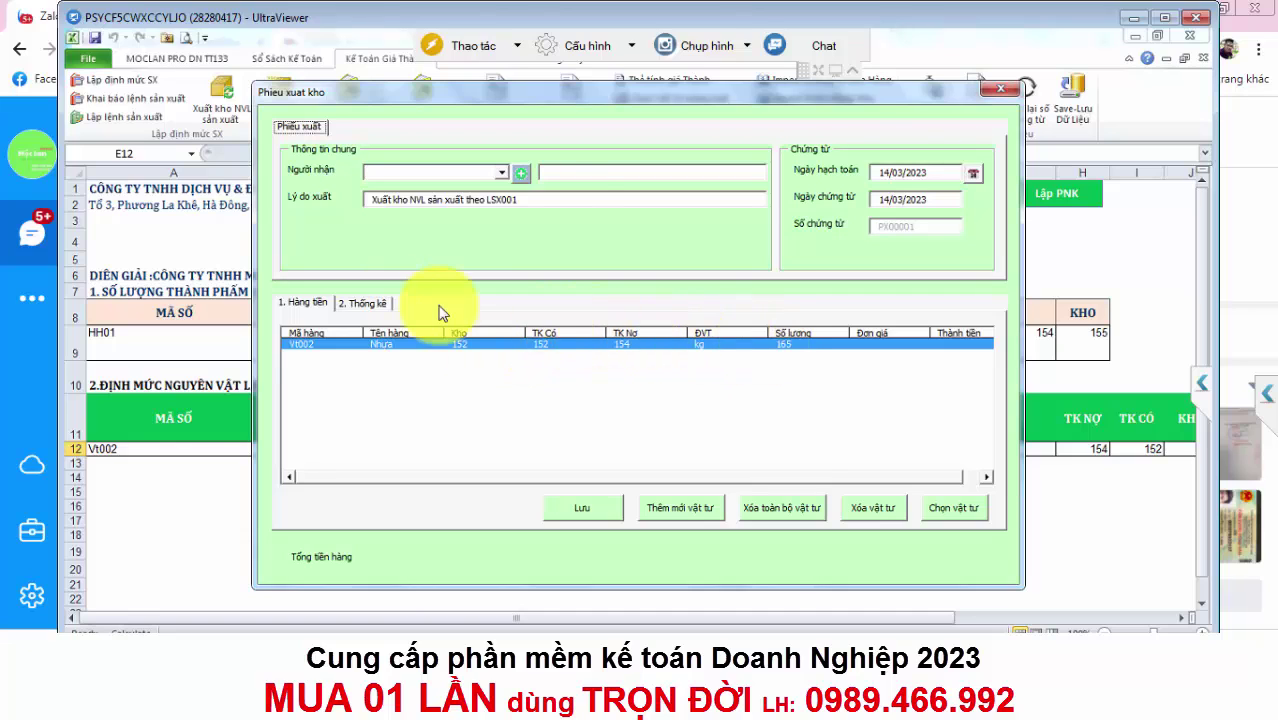
pyautogui.click(363, 302)
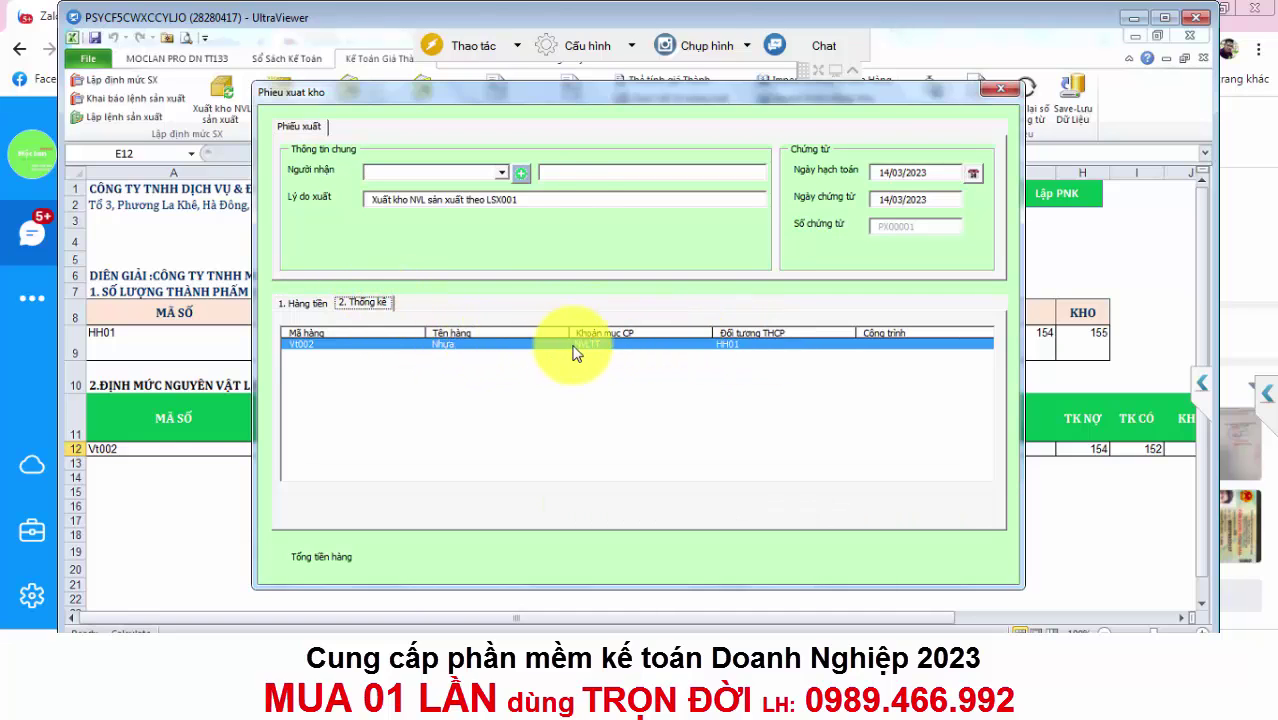
pyautogui.click(302, 304)
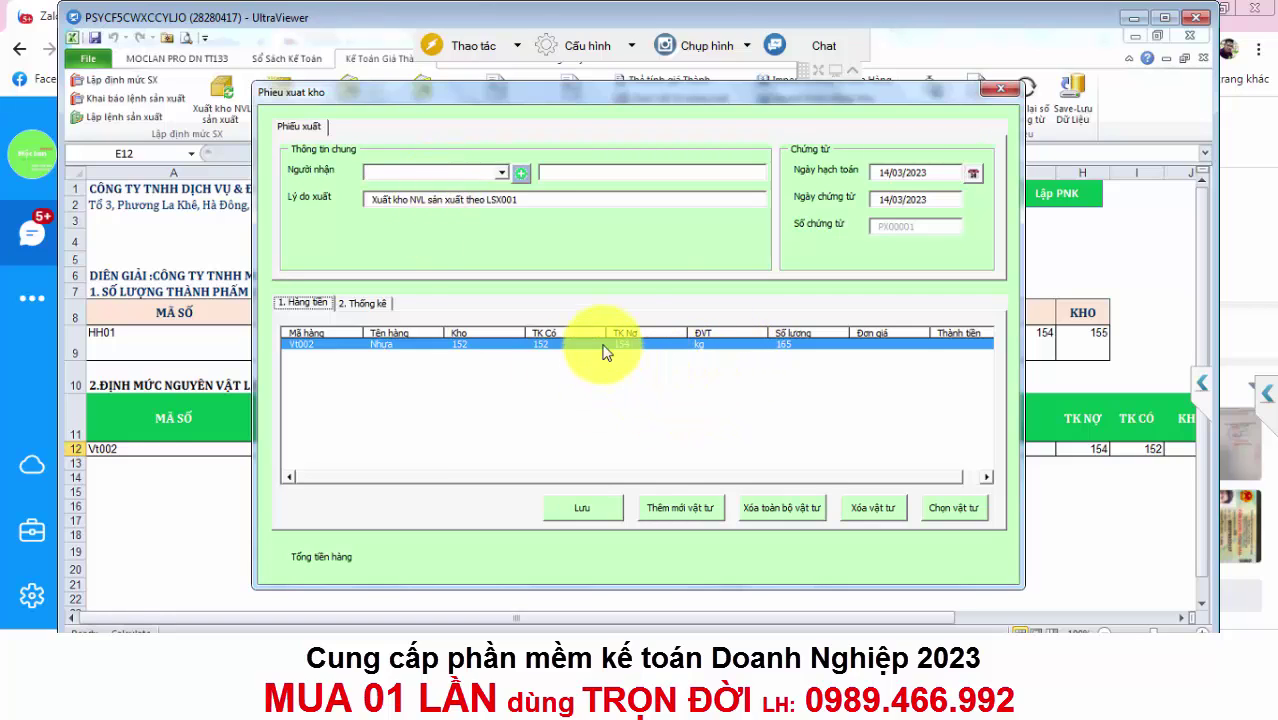
pyautogui.click(924, 176)
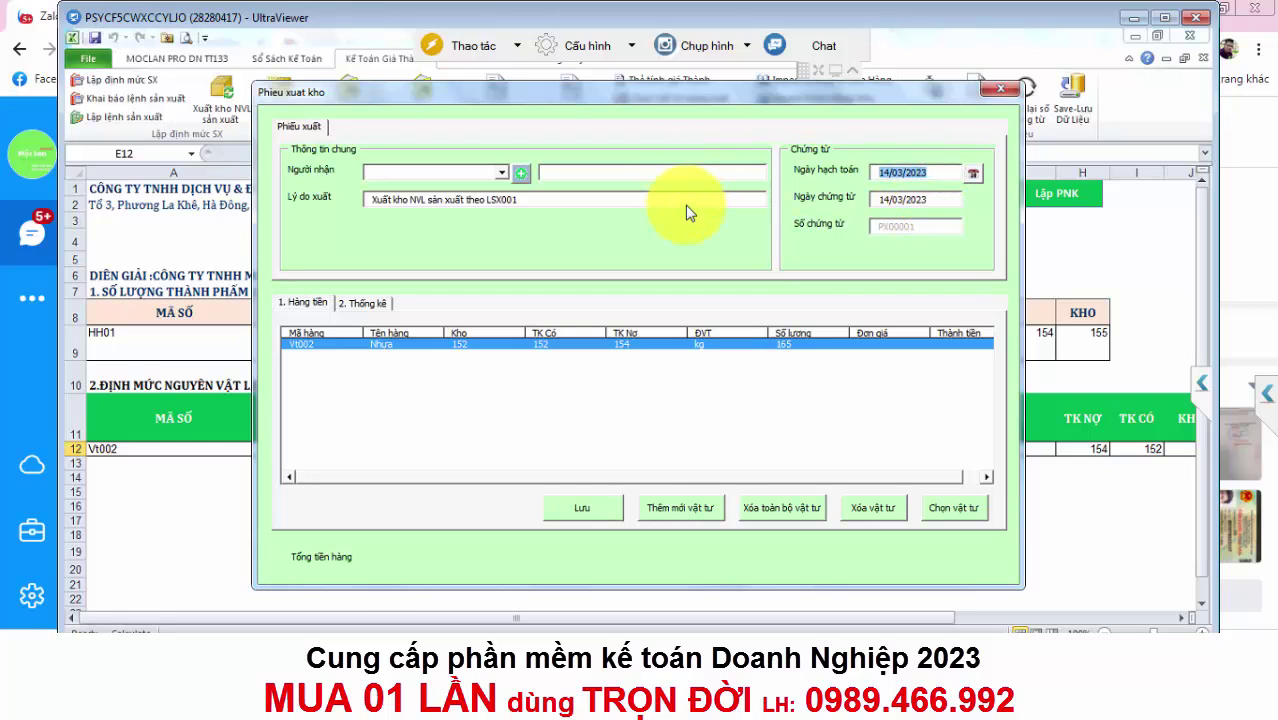
# Set the issue voucher's posting date to 06/04/2022 and choose an employee as recipient.
pyautogui.write('6')
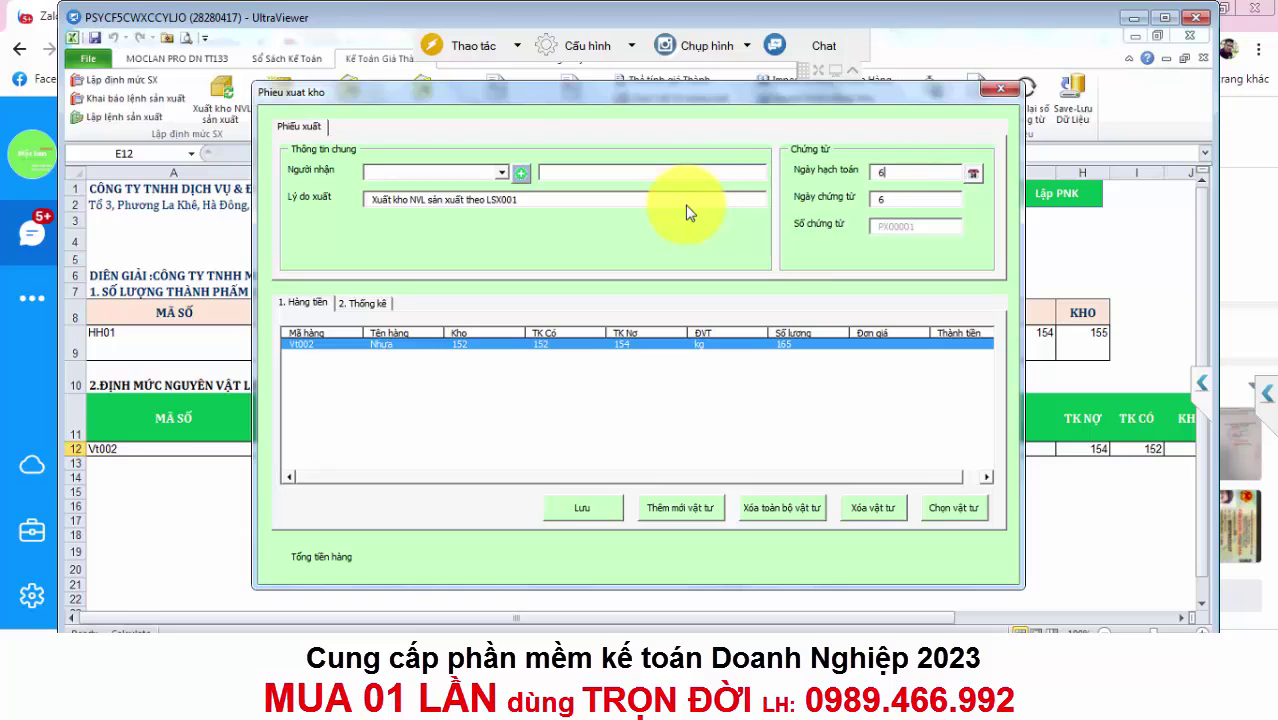
pyautogui.write('/064/2')
pyautogui.write('0/2204/2')
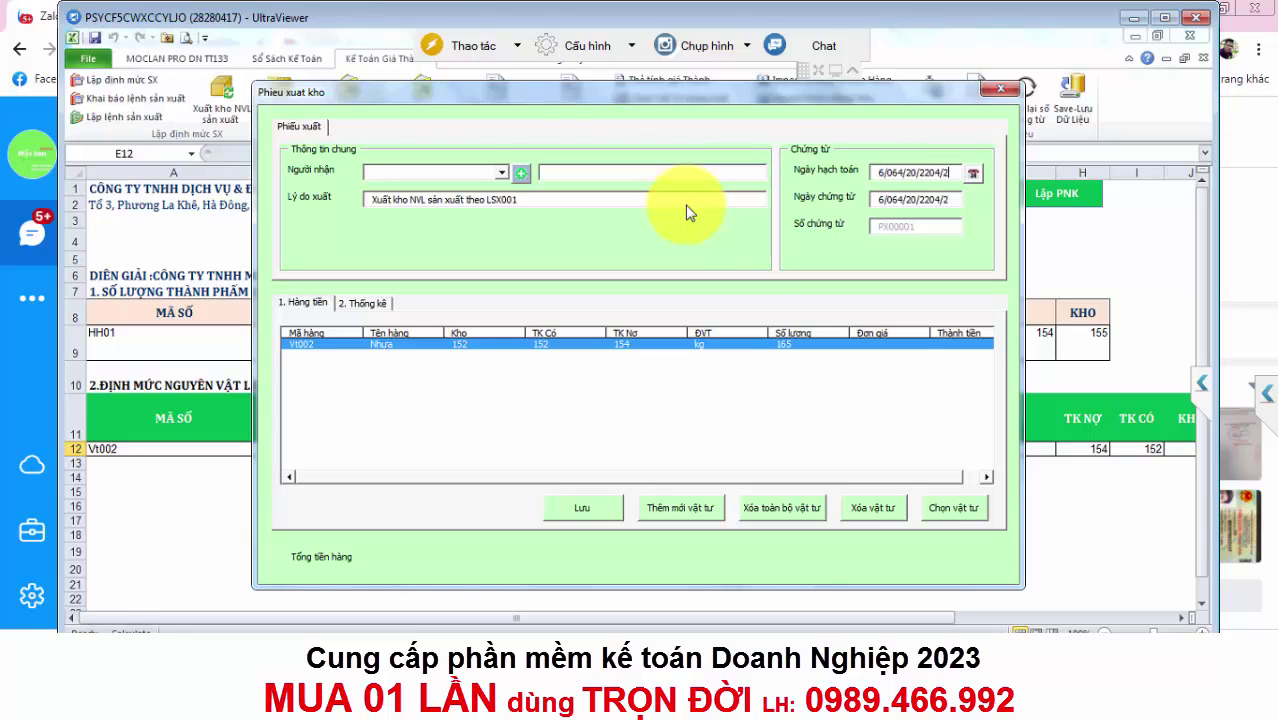
pyautogui.write('022')
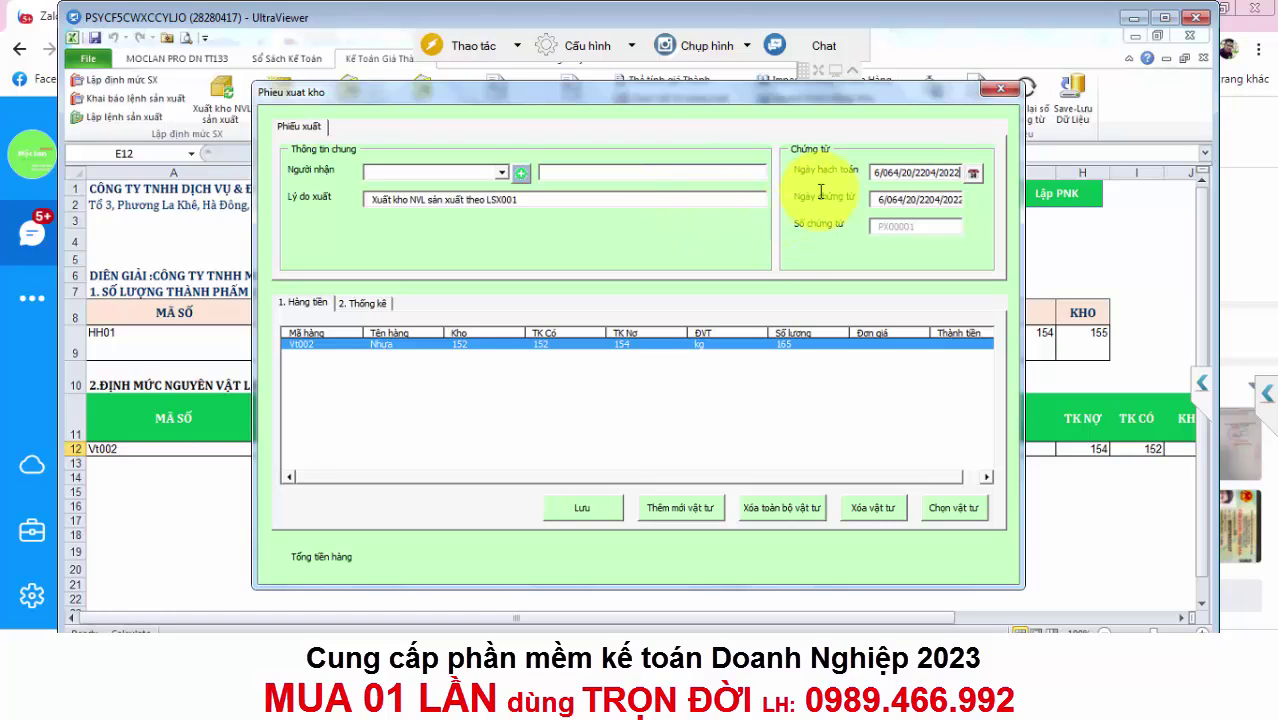
pyautogui.moveTo(880, 180); pyautogui.dragTo(975, 172)
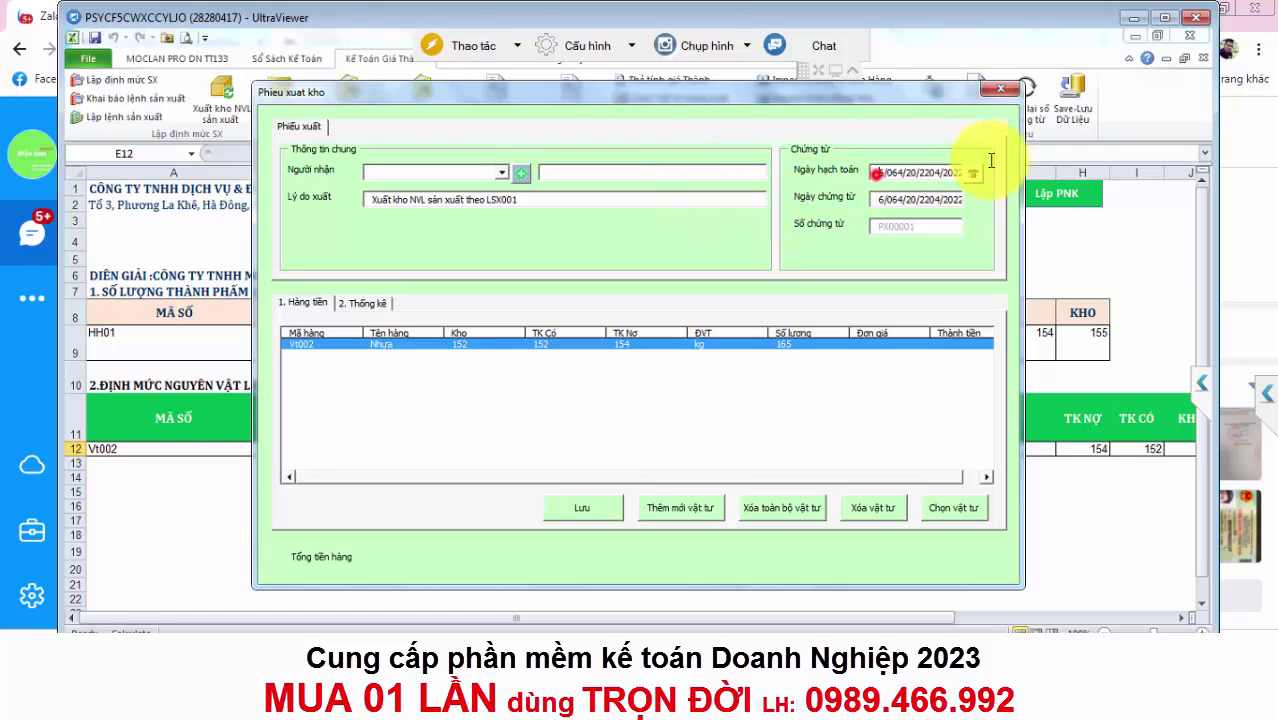
pyautogui.press('BackSpace')
pyautogui.write('0')
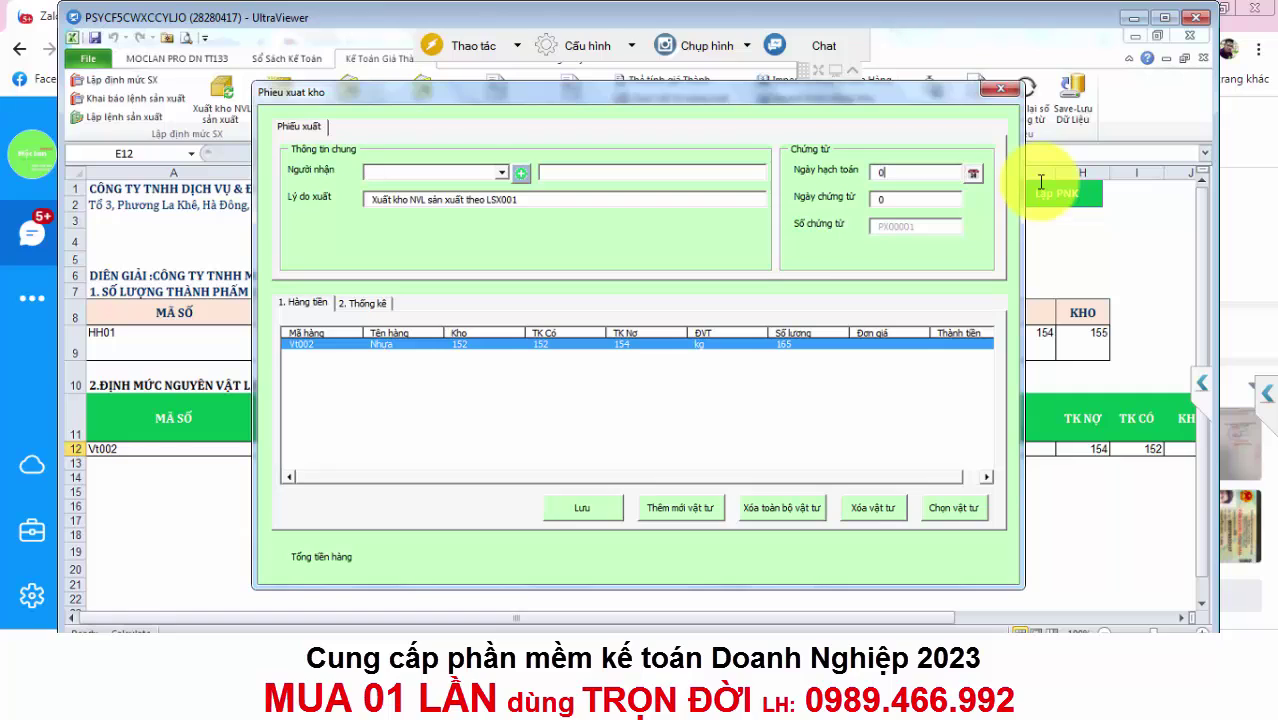
pyautogui.write('6/0')
pyautogui.write('4/2022')
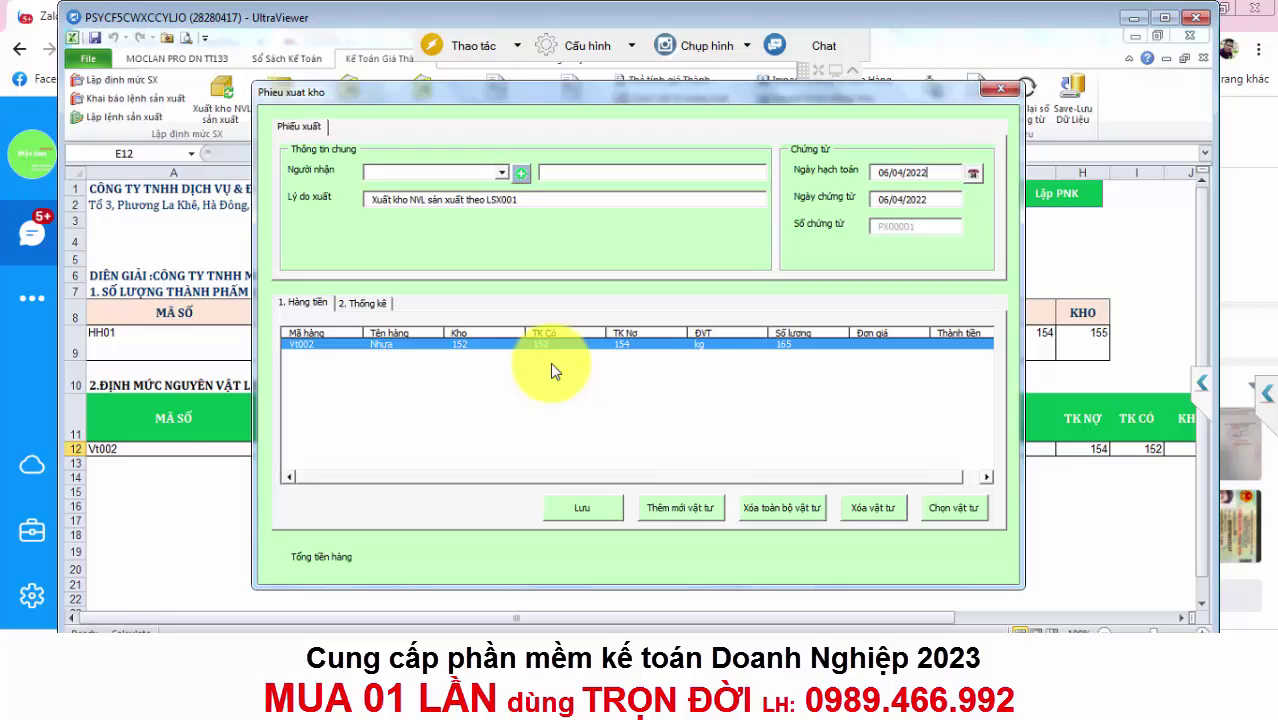
pyautogui.click(498, 175)
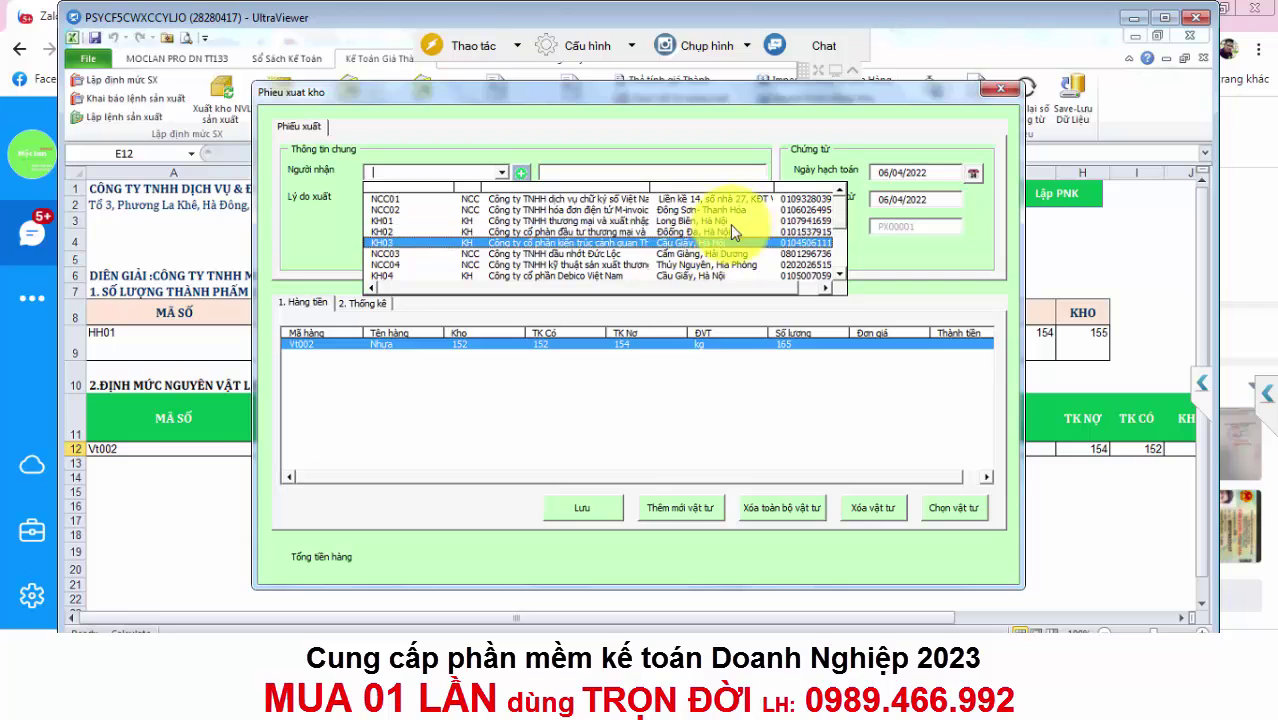
pyautogui.click(840, 247)
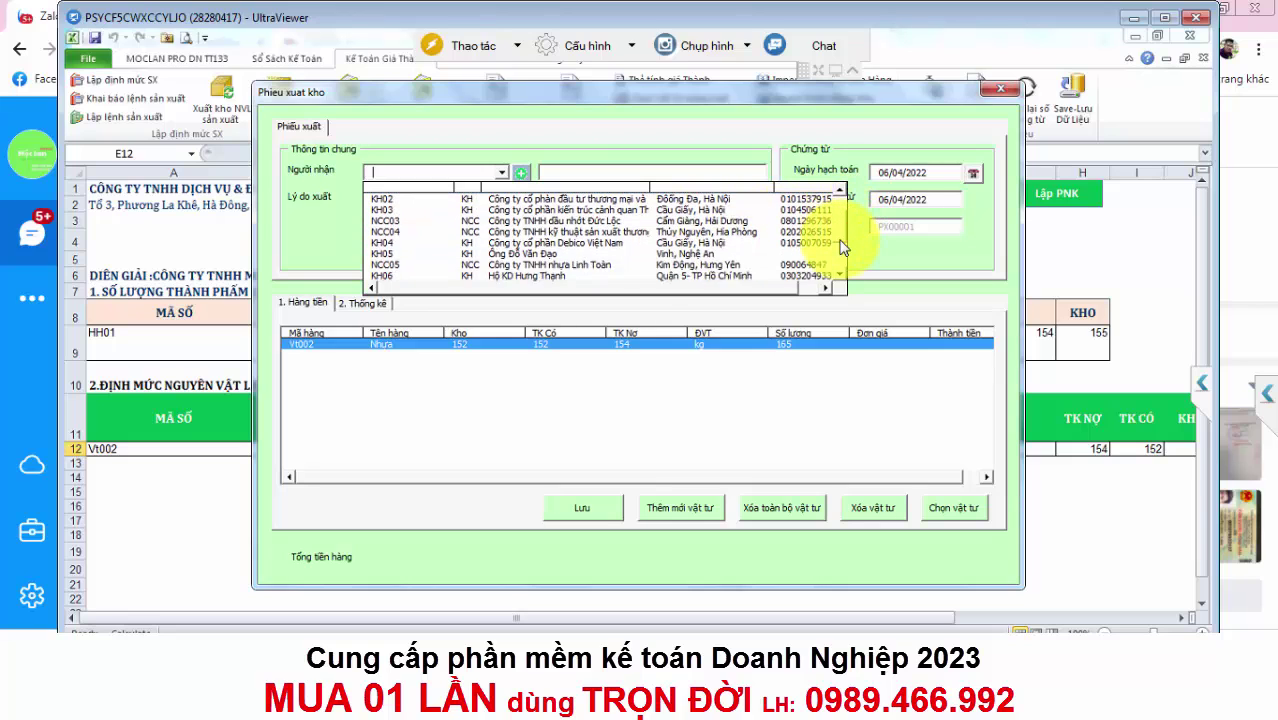
pyautogui.scroll(-1, 840, 247)
pyautogui.scroll(-1, 840, 247)
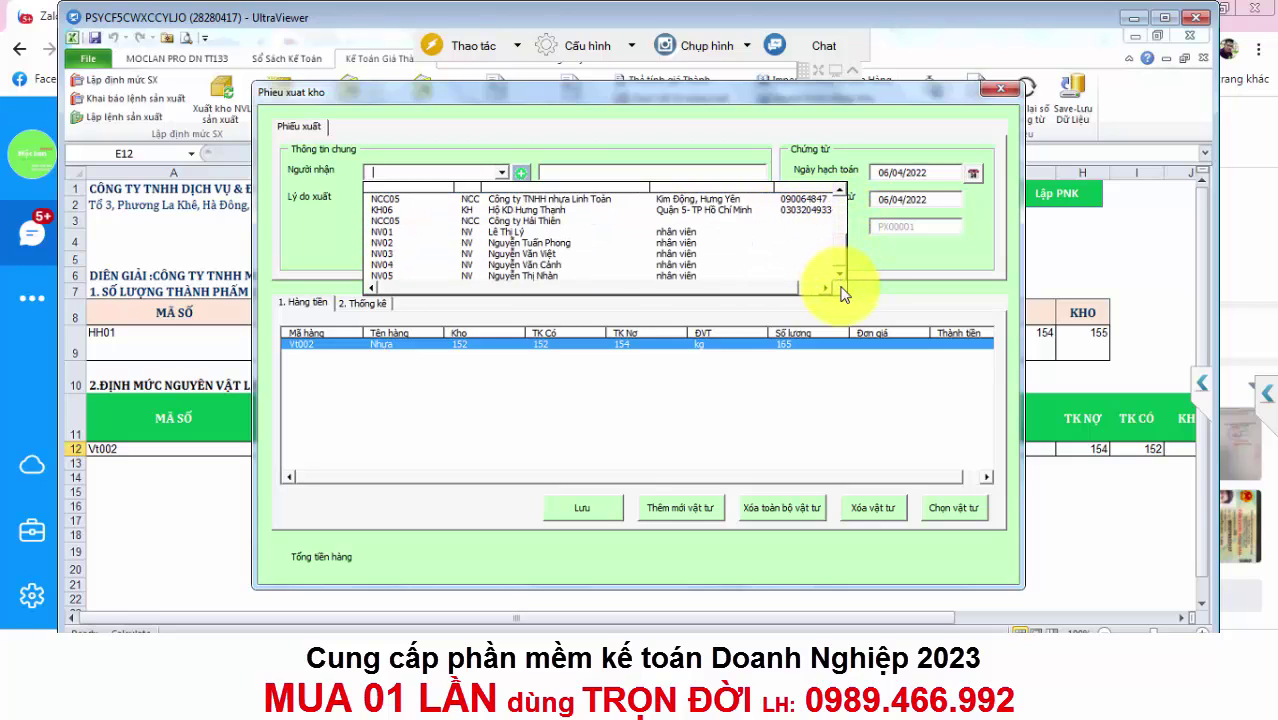
pyautogui.click(555, 253)
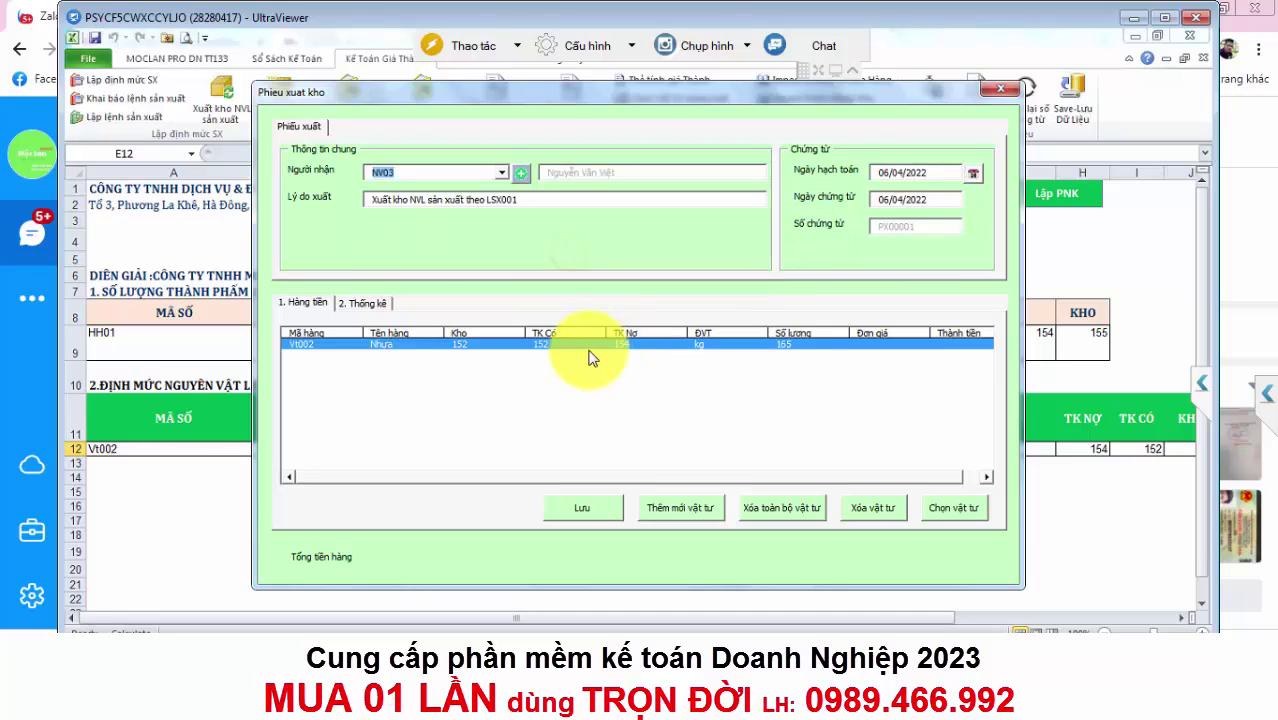
# Save issue voucher PX00001, confirm the saved message, and close the window.
pyautogui.click(572, 507)
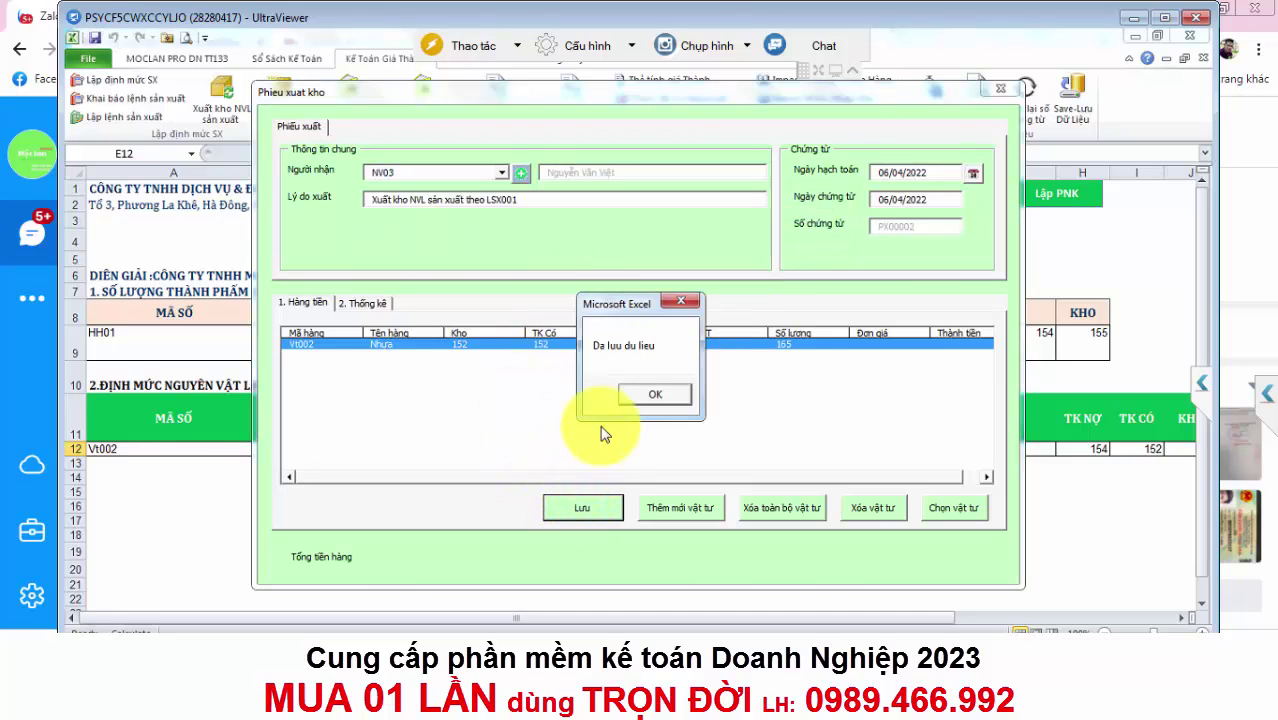
pyautogui.click(645, 395)
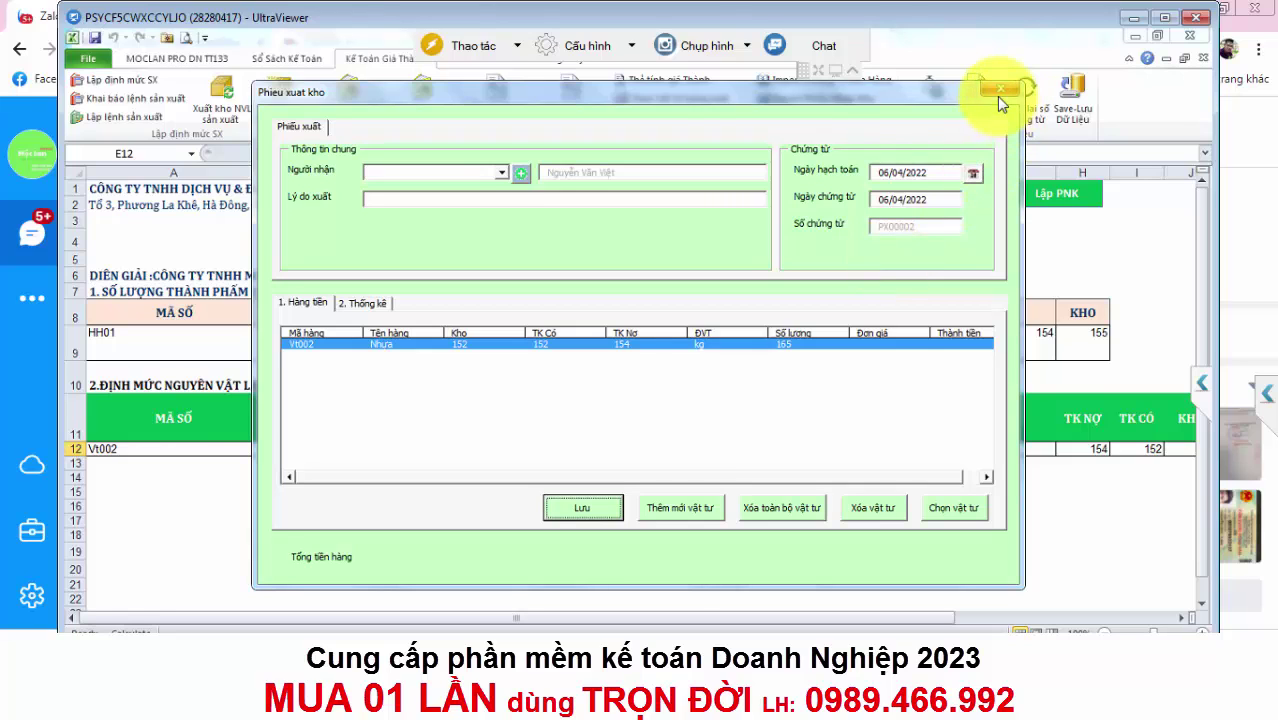
pyautogui.click(998, 92)
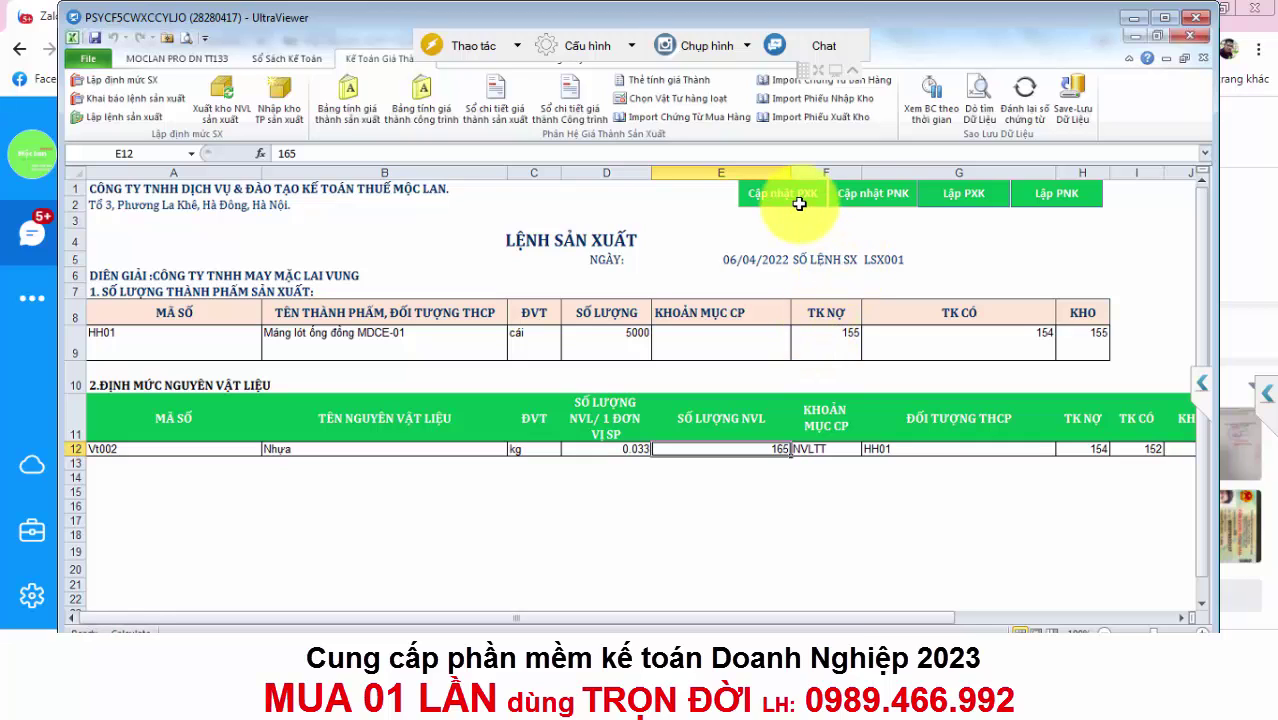
# Create finished-goods receipt PN00001 for 5000 HH01 into stock 155, debit 155, credit 154.
pyautogui.click(875, 205)
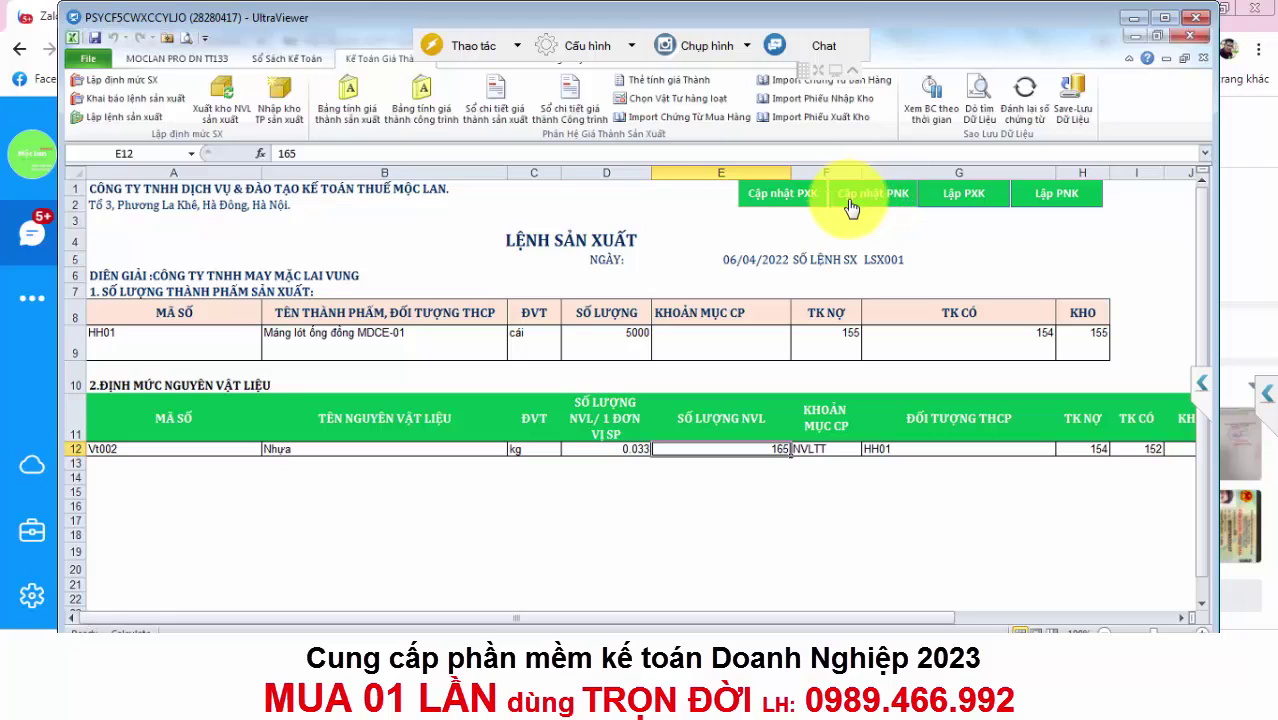
pyautogui.click(1058, 206)
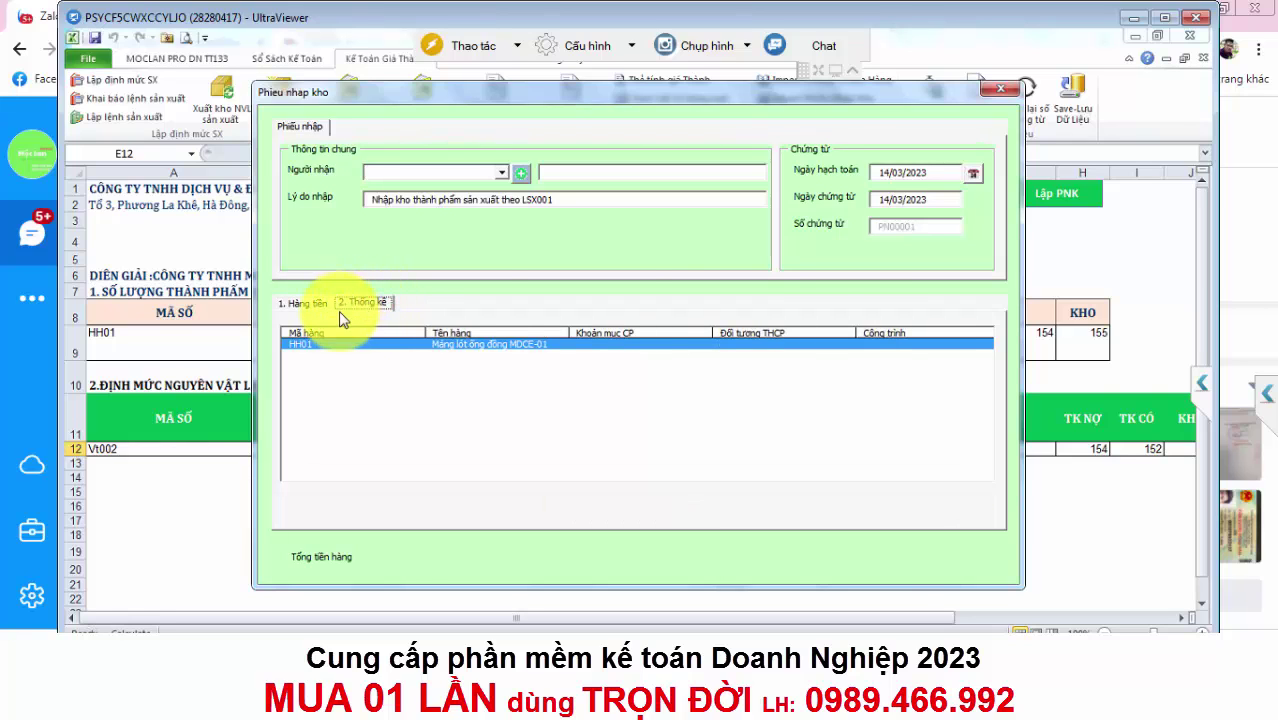
# Choose an employee as the receipt's recipient and set its posting date to 08/04/2022.
pyautogui.click(501, 174)
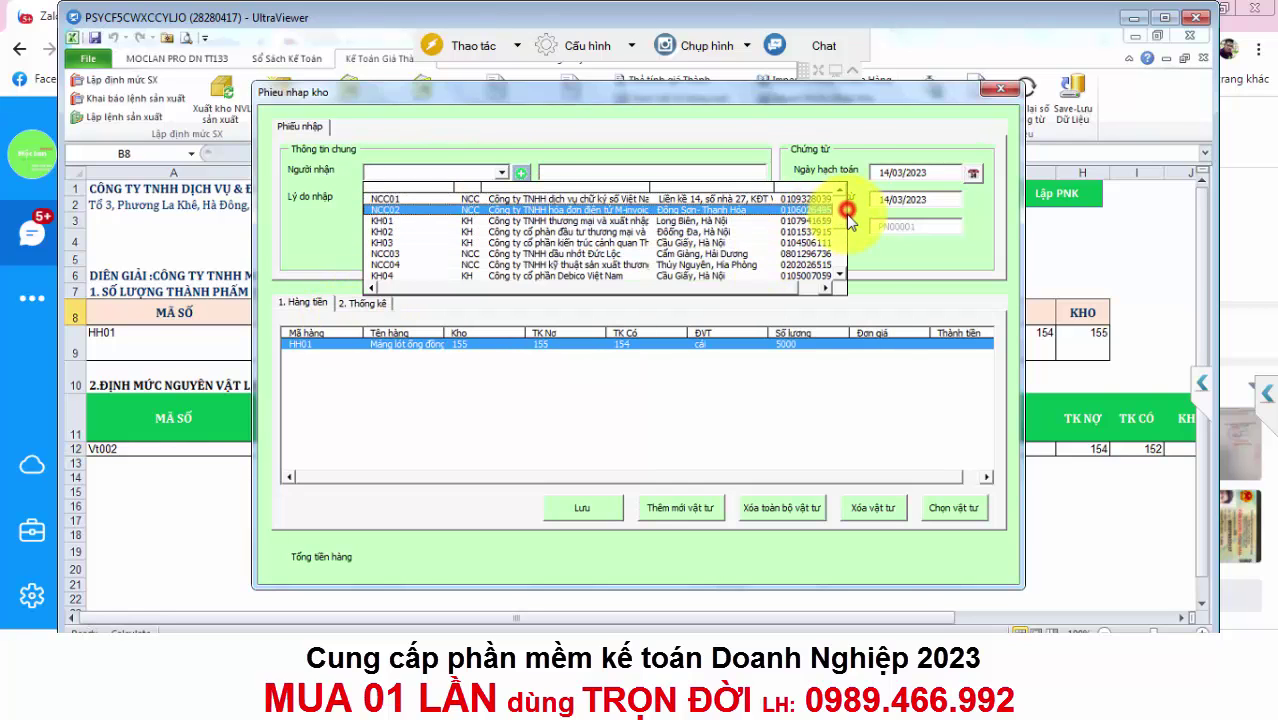
pyautogui.scroll(-4, 828, 230)
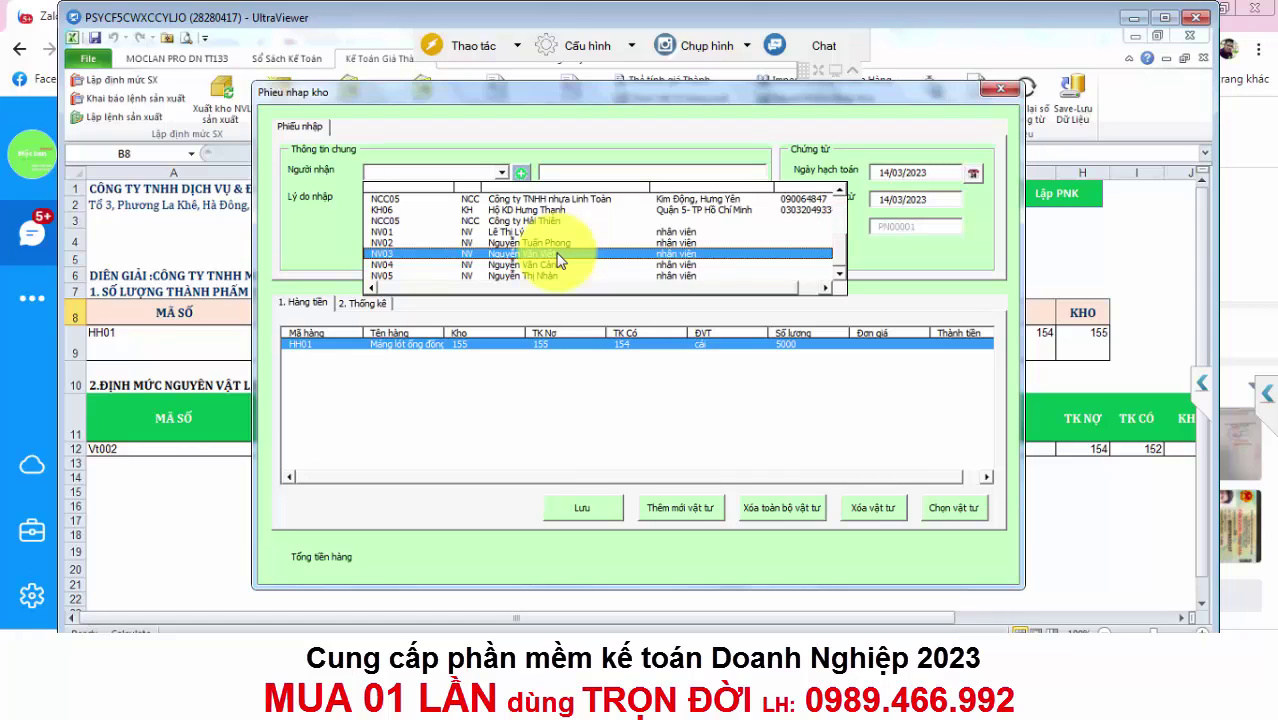
pyautogui.click(555, 270)
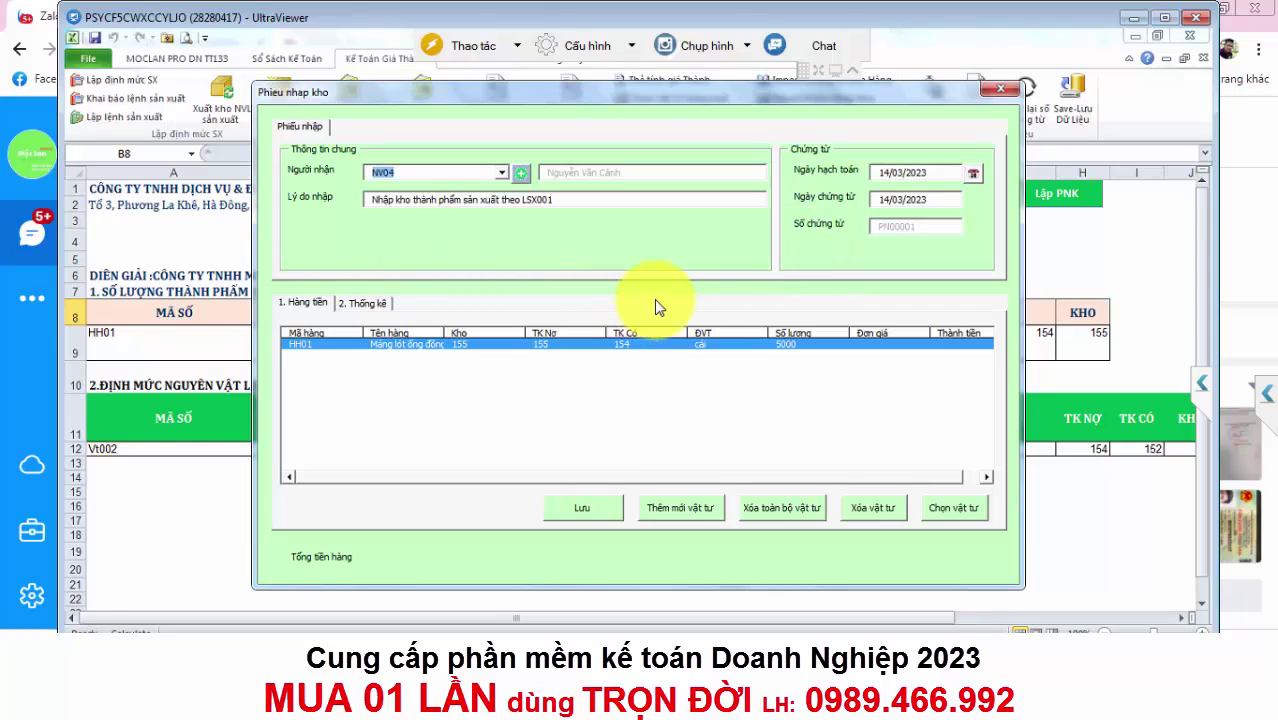
pyautogui.click(935, 172)
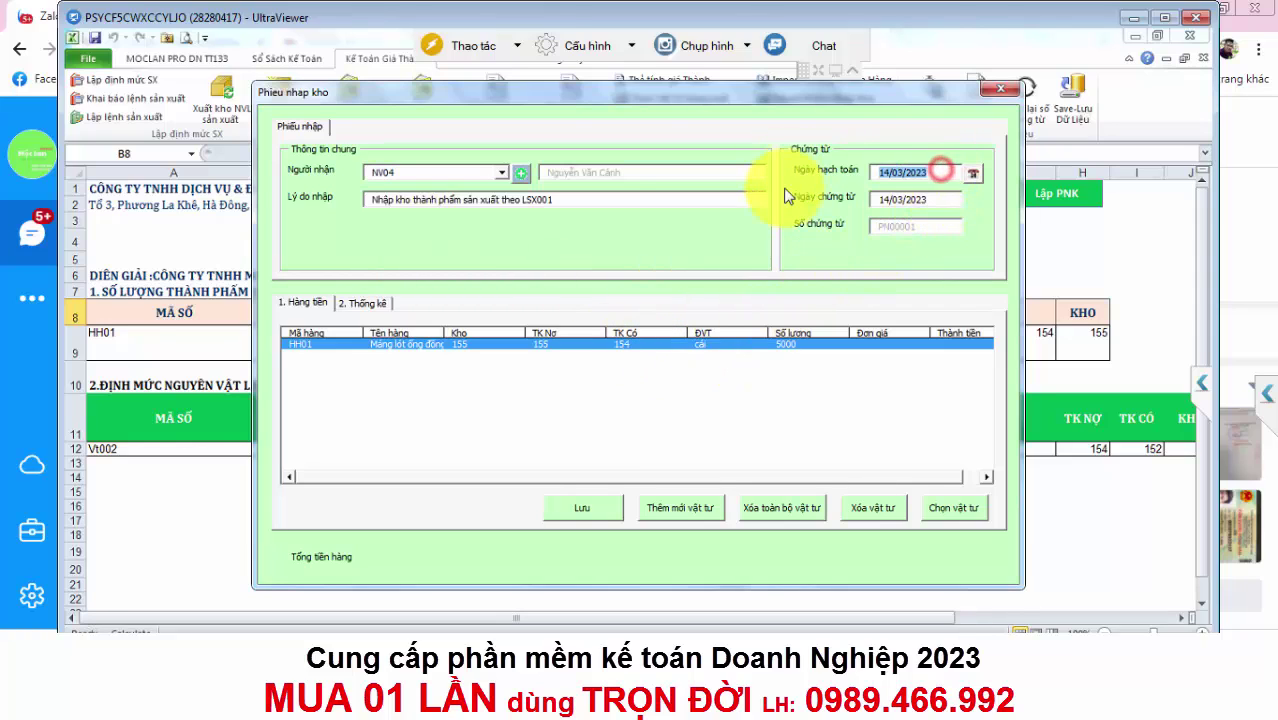
pyautogui.write('0')
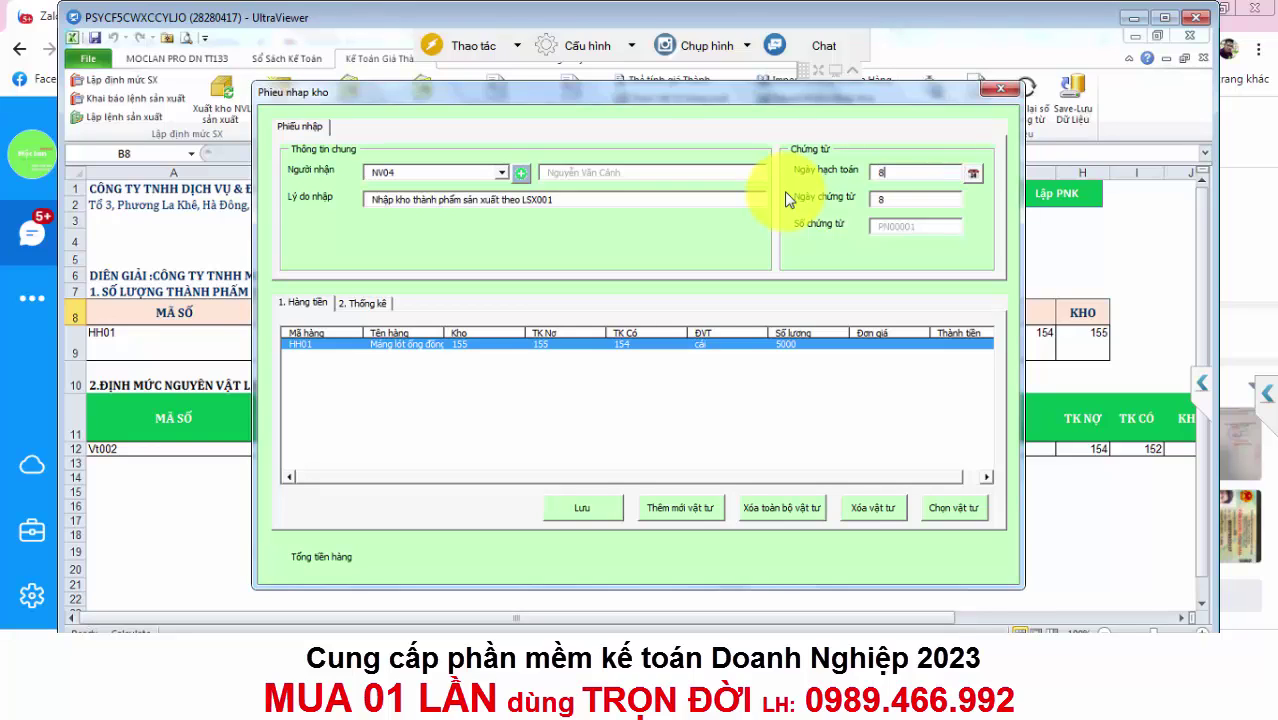
pyautogui.write('8/')
pyautogui.write('03/20')
pyautogui.write('0')
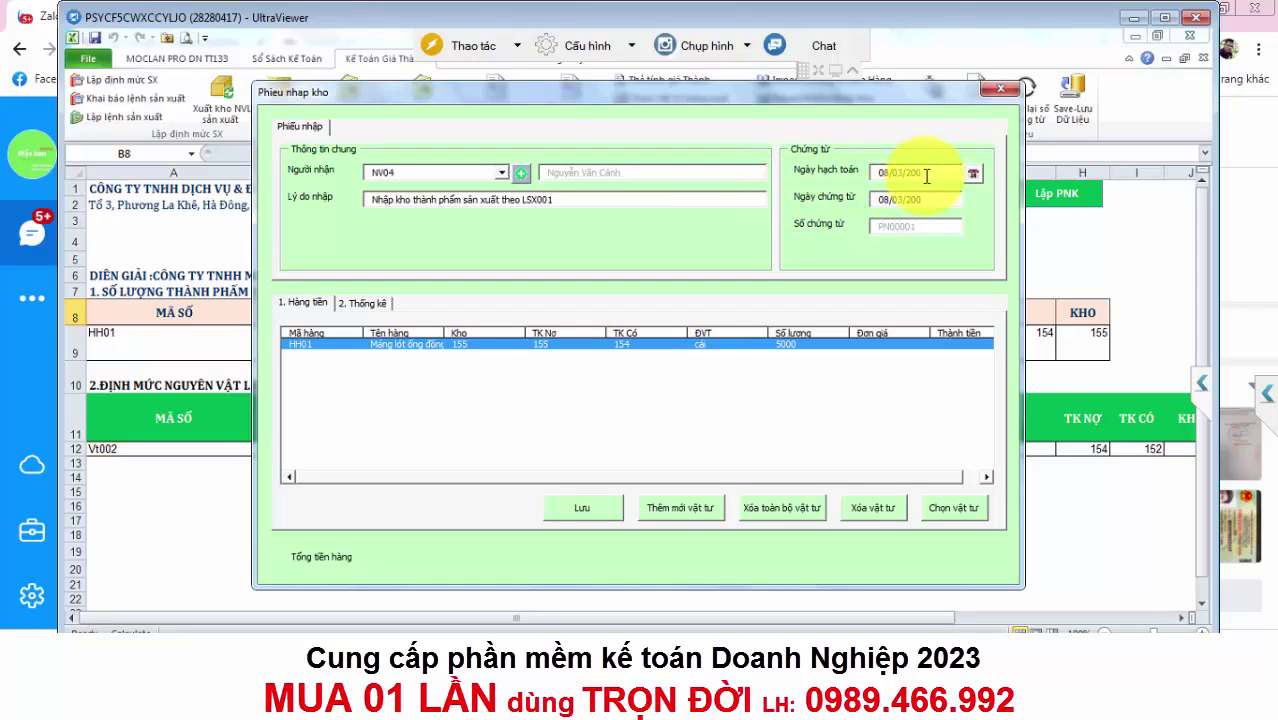
pyautogui.click(908, 172)
pyautogui.press('BackSpace')
pyautogui.write('4')
pyautogui.click(913, 172)
pyautogui.press('BackSpace')
pyautogui.write('22')
# Save receipt PN00001, dismiss the saved message, and close the form.
pyautogui.click(584, 507)
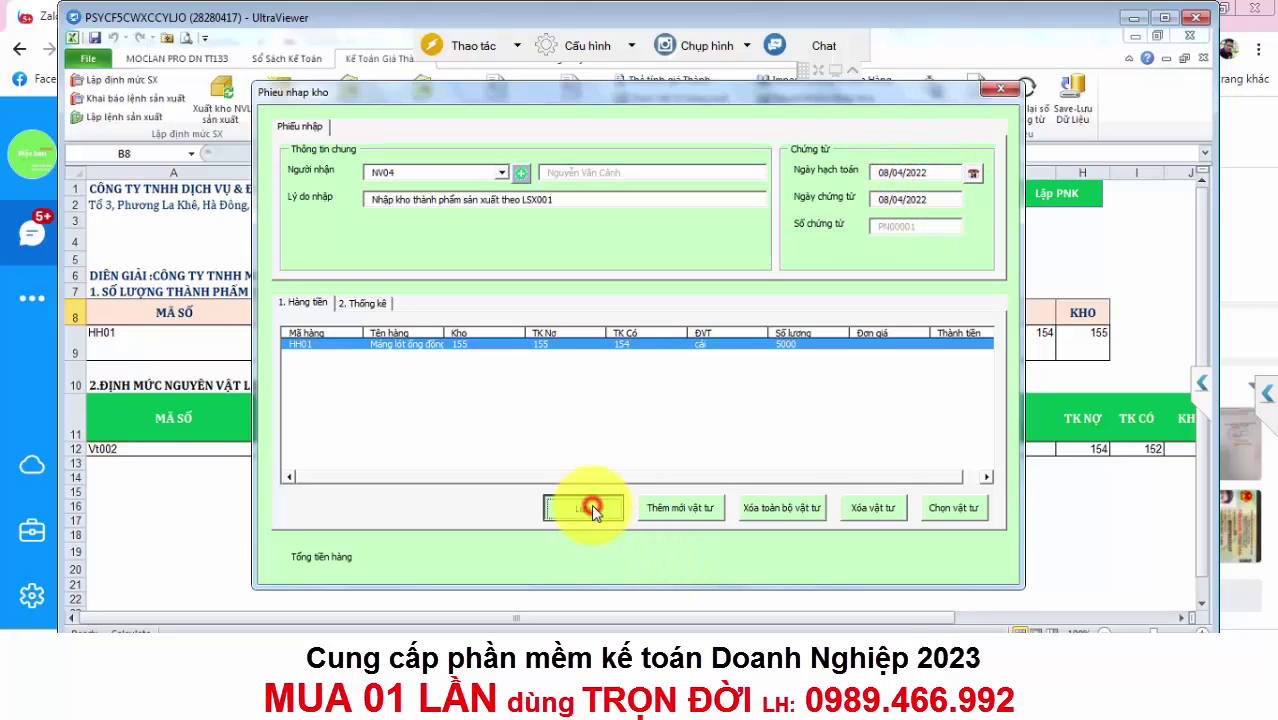
pyautogui.click(679, 394)
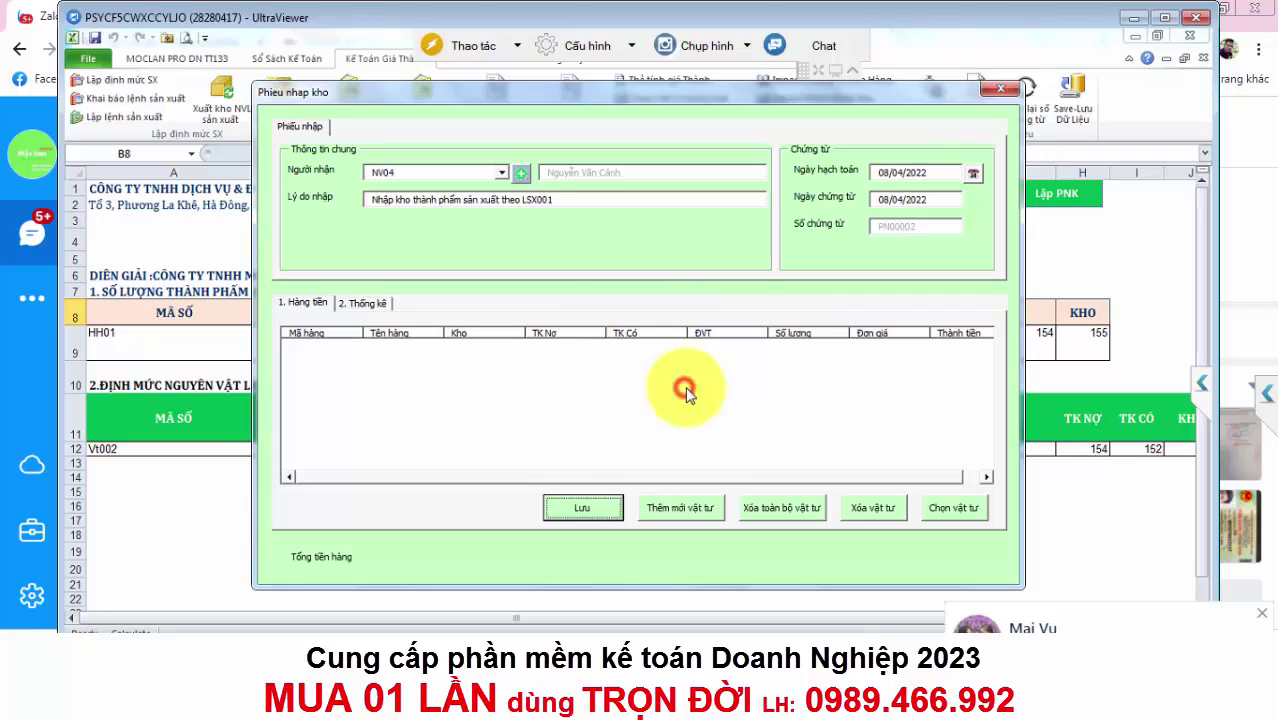
pyautogui.click(1000, 92)
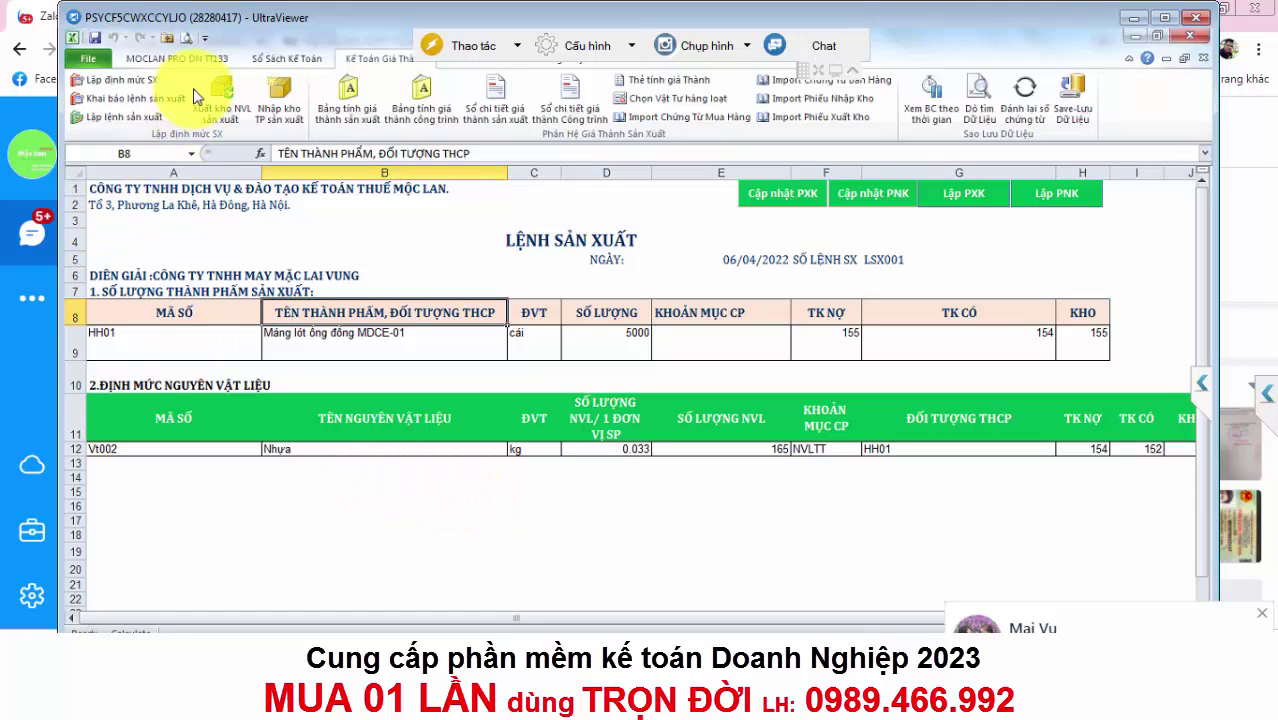
# Open the Số tổng hợp NXT summary and check 165 kg plastic issued and 5,000 goods received.
pyautogui.click(222, 62)
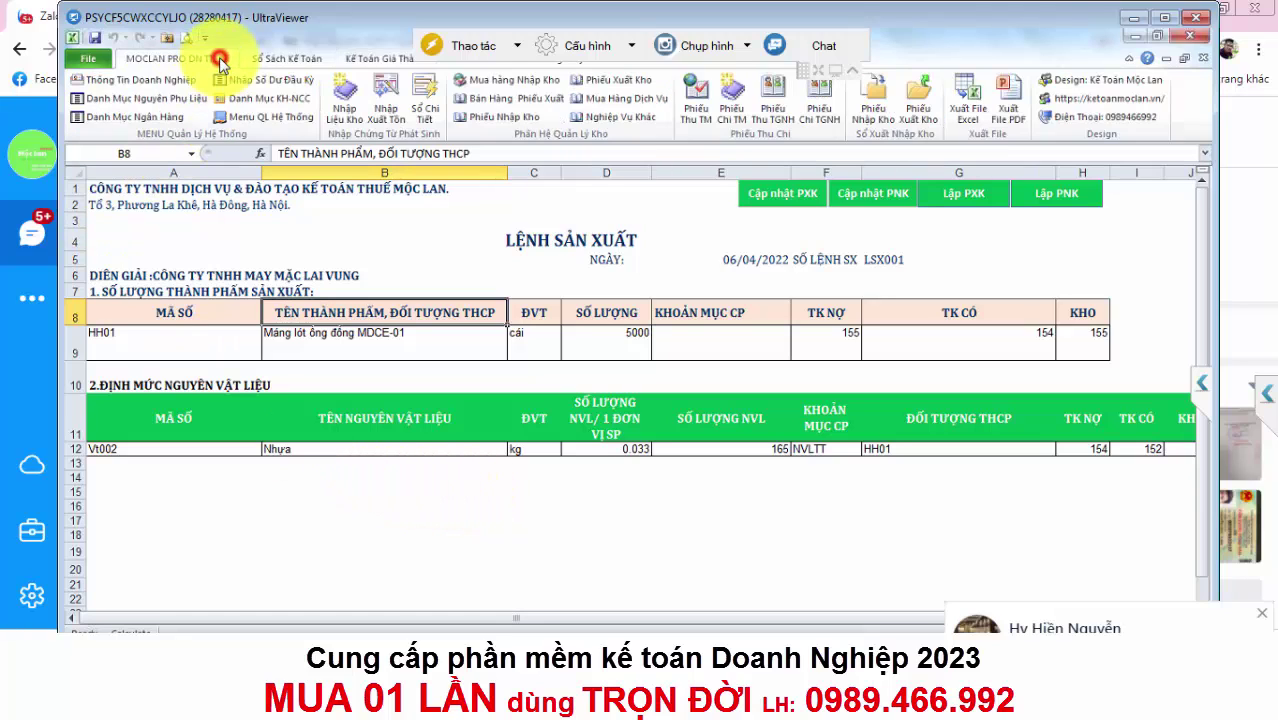
pyautogui.click(280, 116)
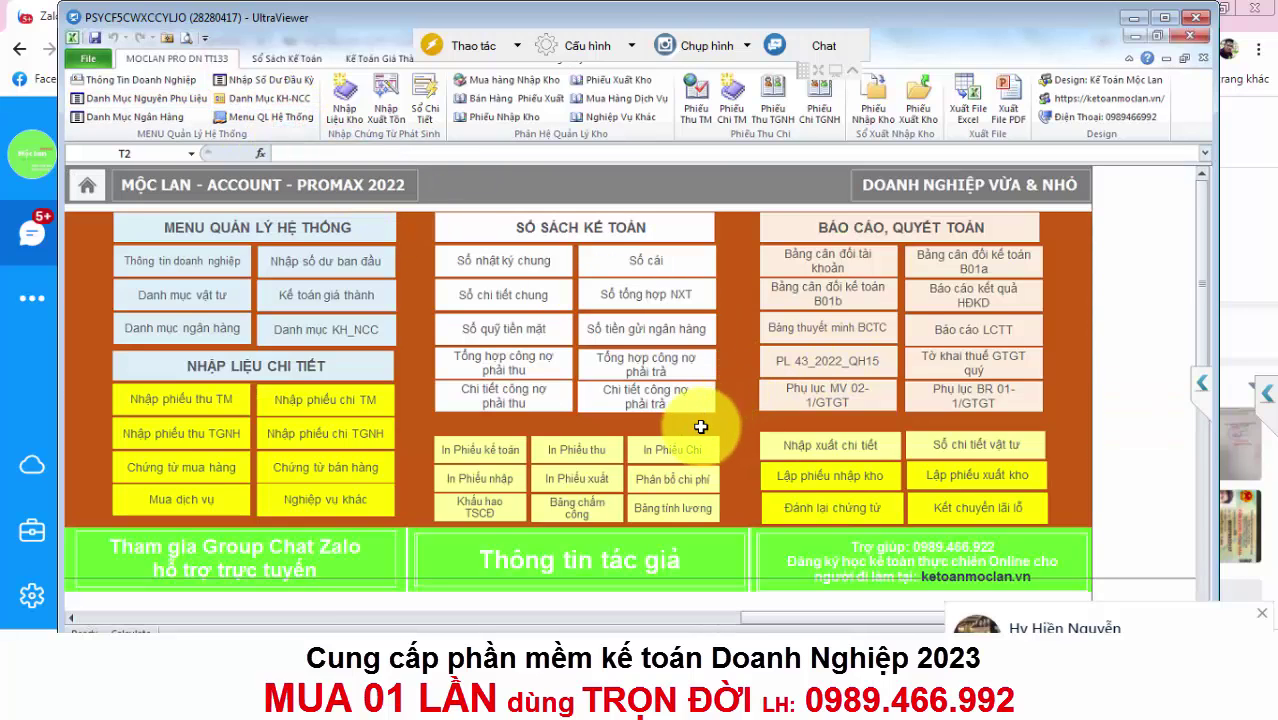
pyautogui.click(666, 291)
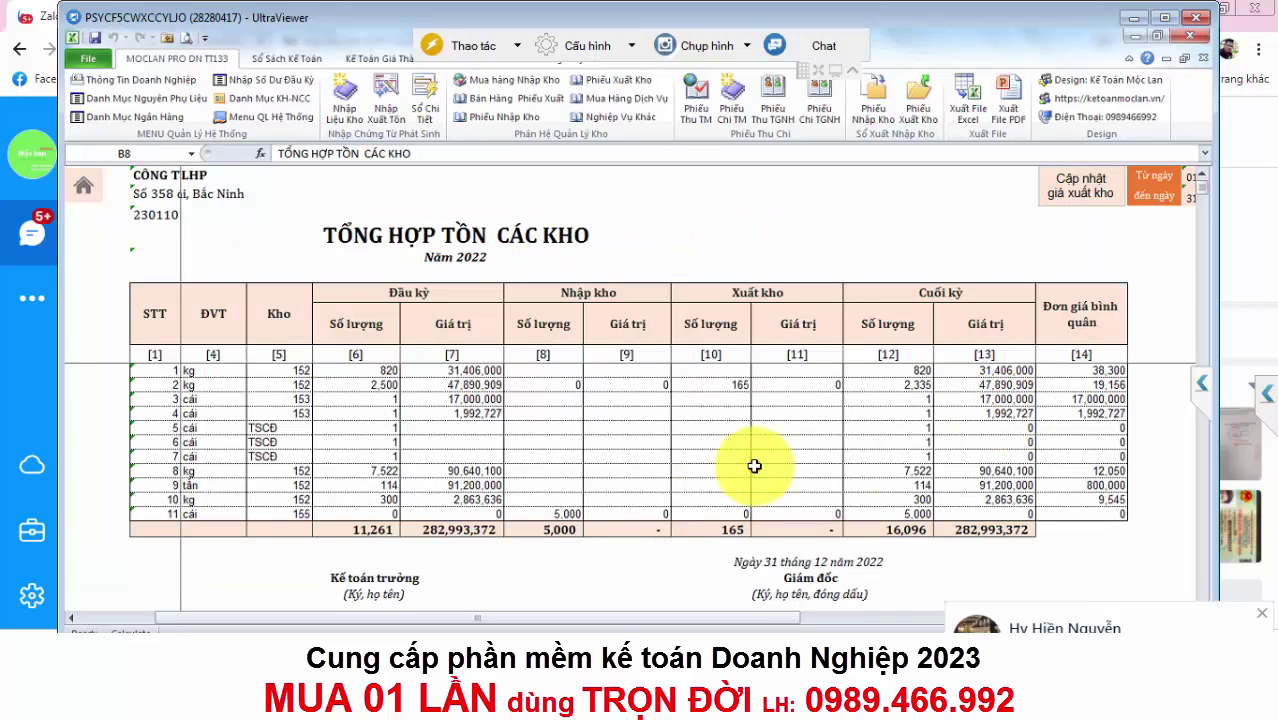
pyautogui.click(756, 466)
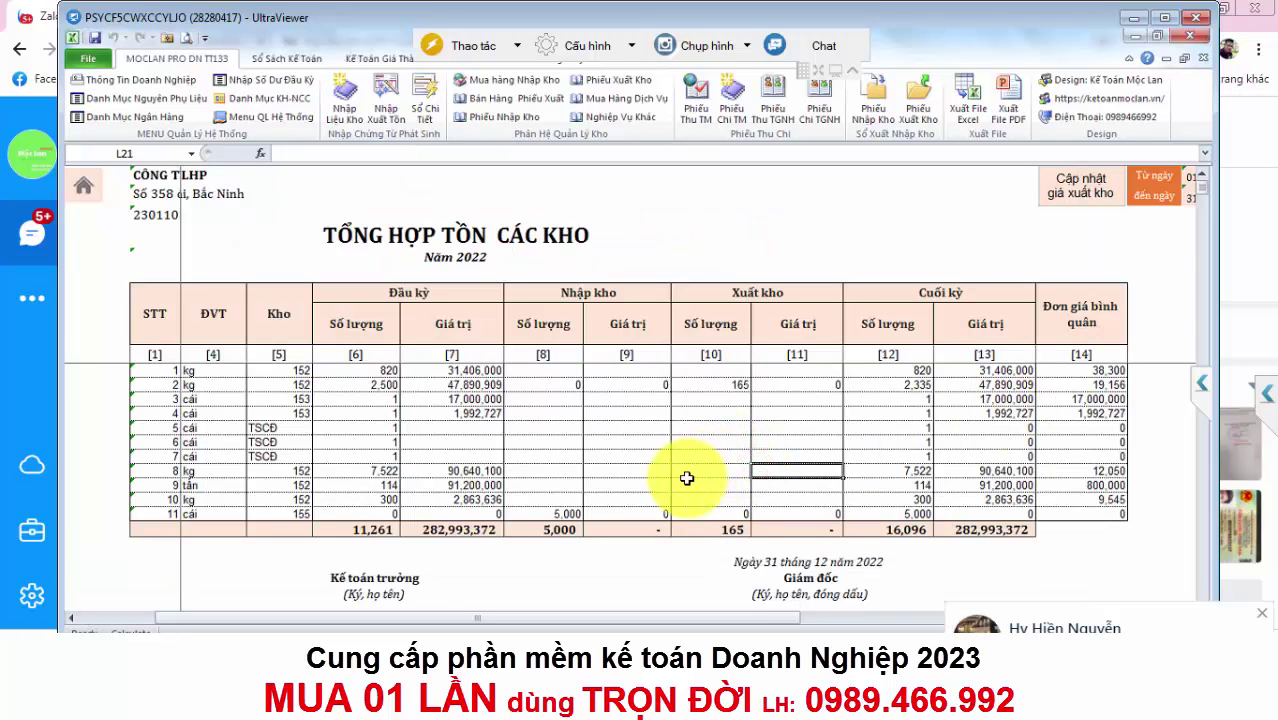
pyautogui.click(714, 386)
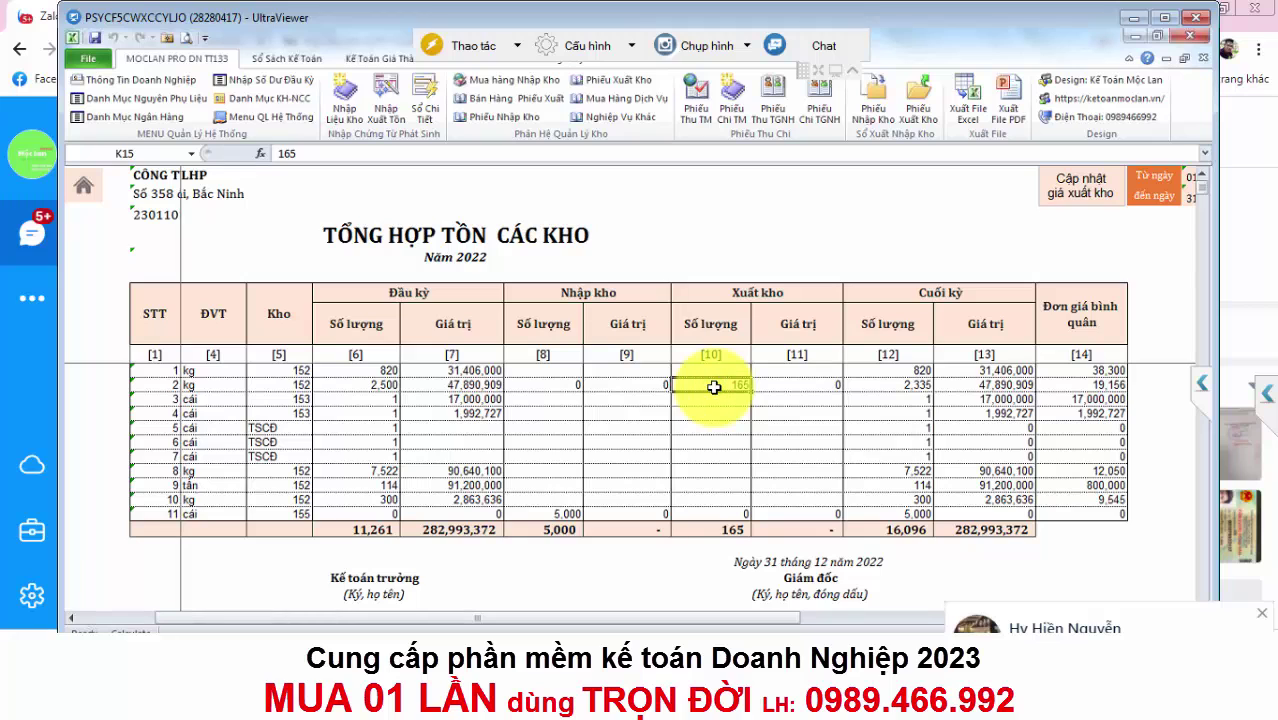
pyautogui.click(572, 514)
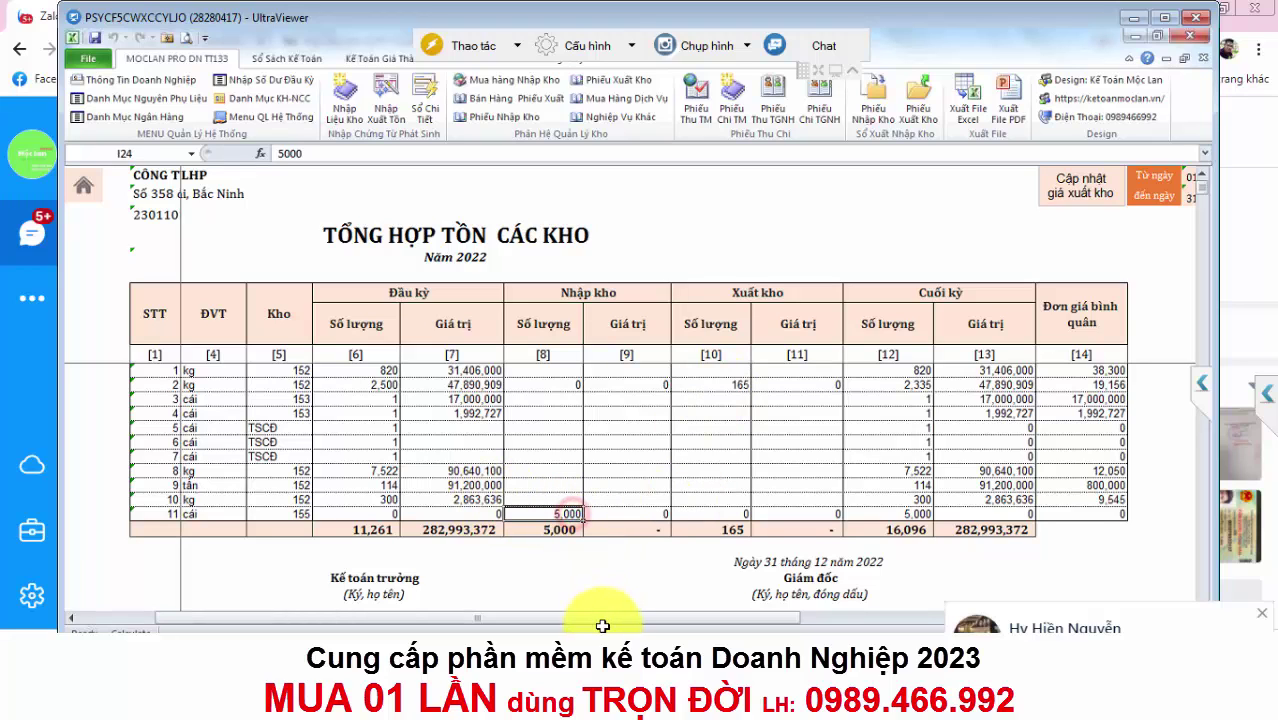
pyautogui.moveTo(585, 617)
pyautogui.mouseDown()
pyautogui.moveTo(415, 617)
pyautogui.moveTo(567, 617)
pyautogui.mouseUp()
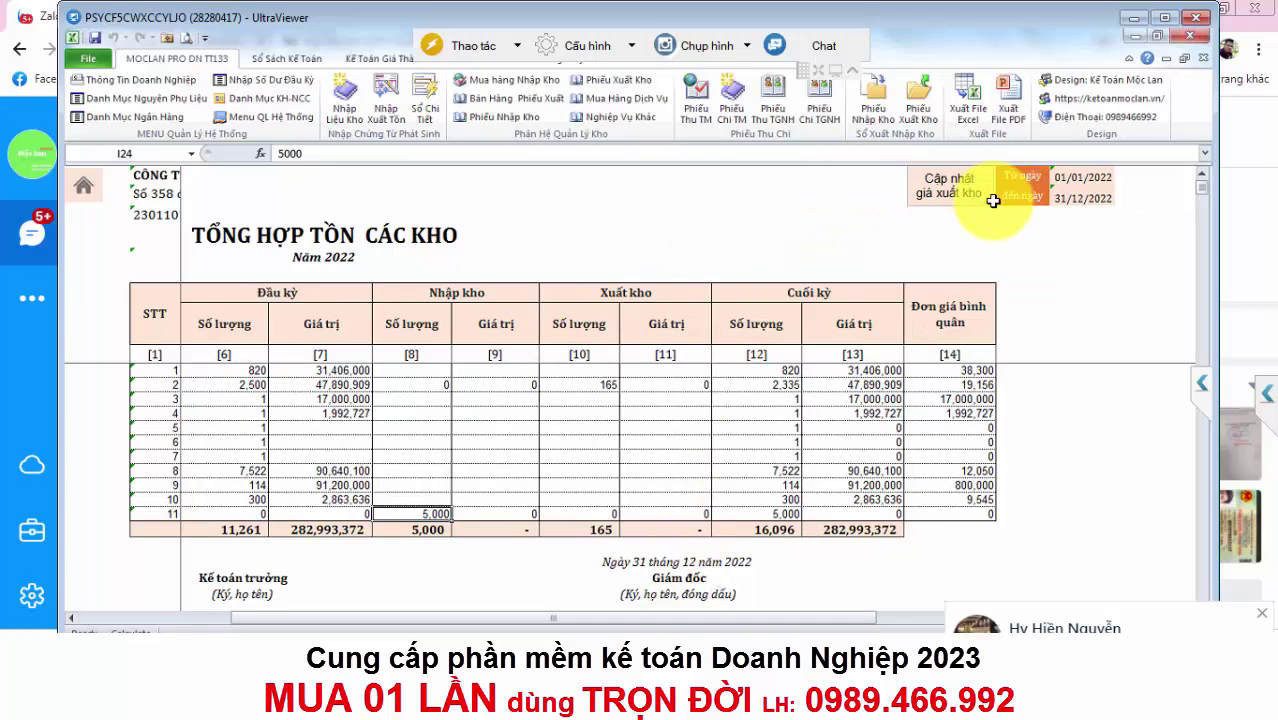
# Update issue prices onto the issue vouchers and return to the main menu.
pyautogui.click(965, 190)
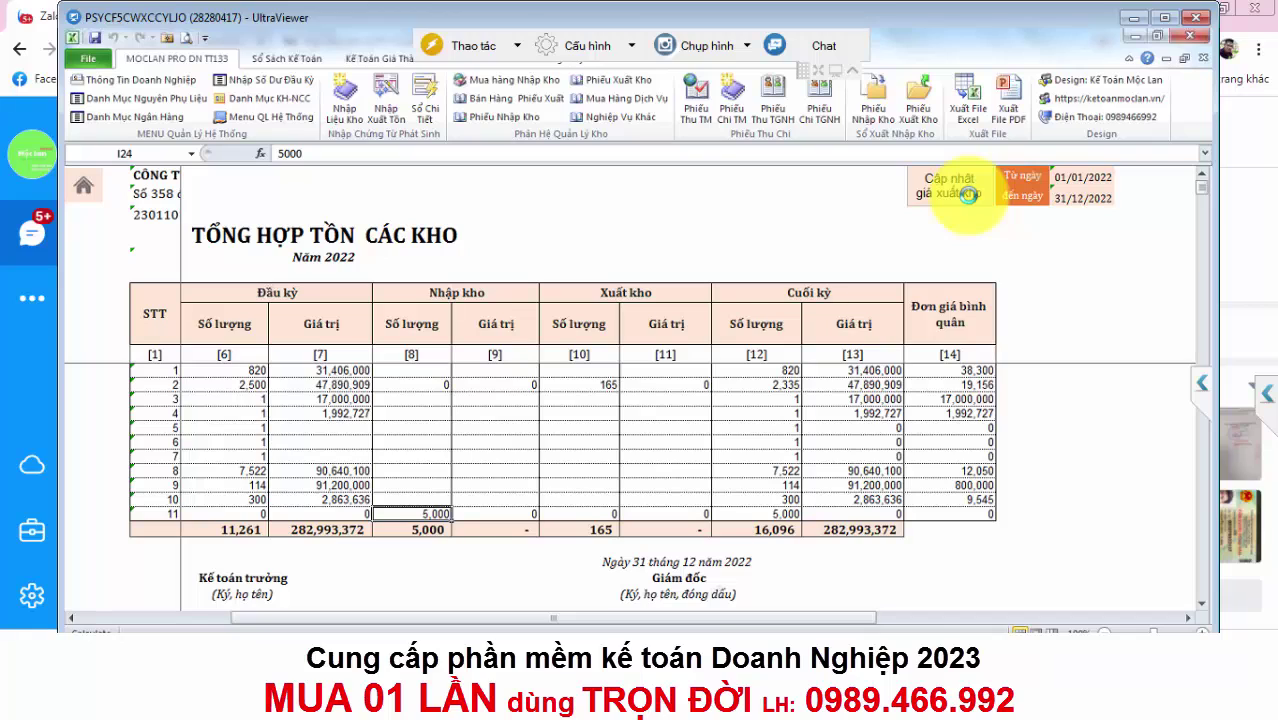
pyautogui.click(697, 398)
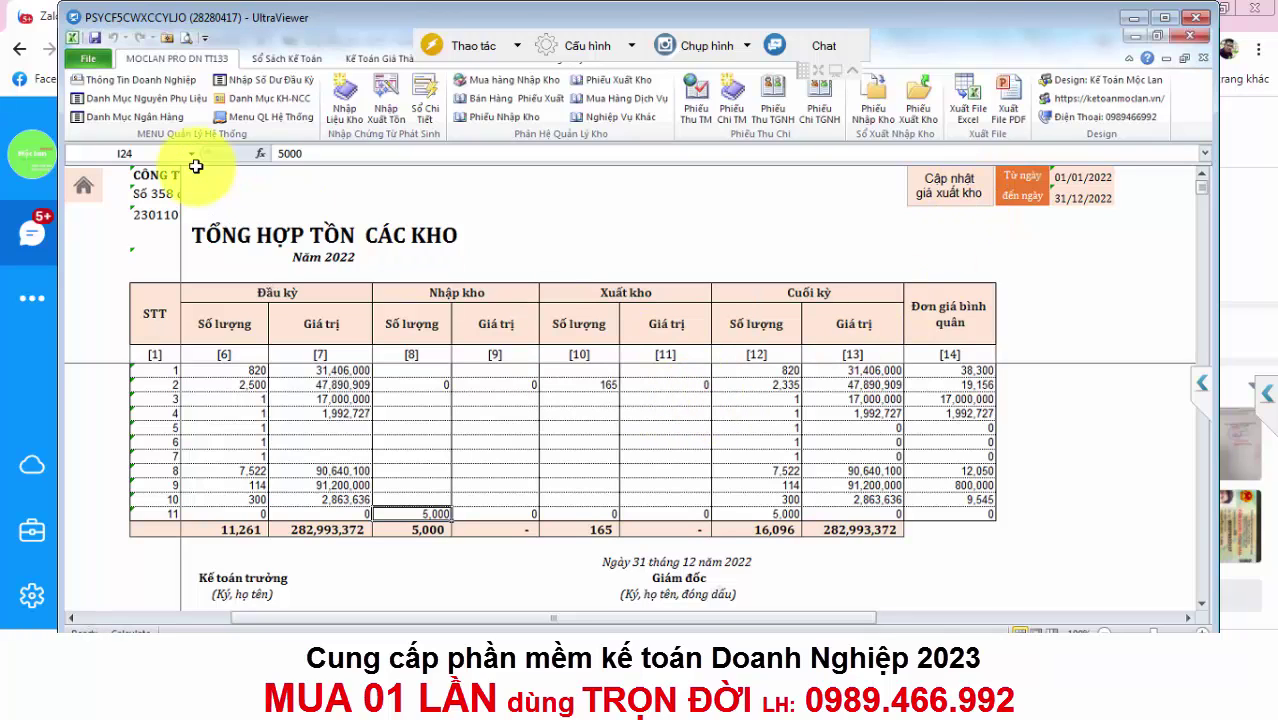
pyautogui.click(268, 120)
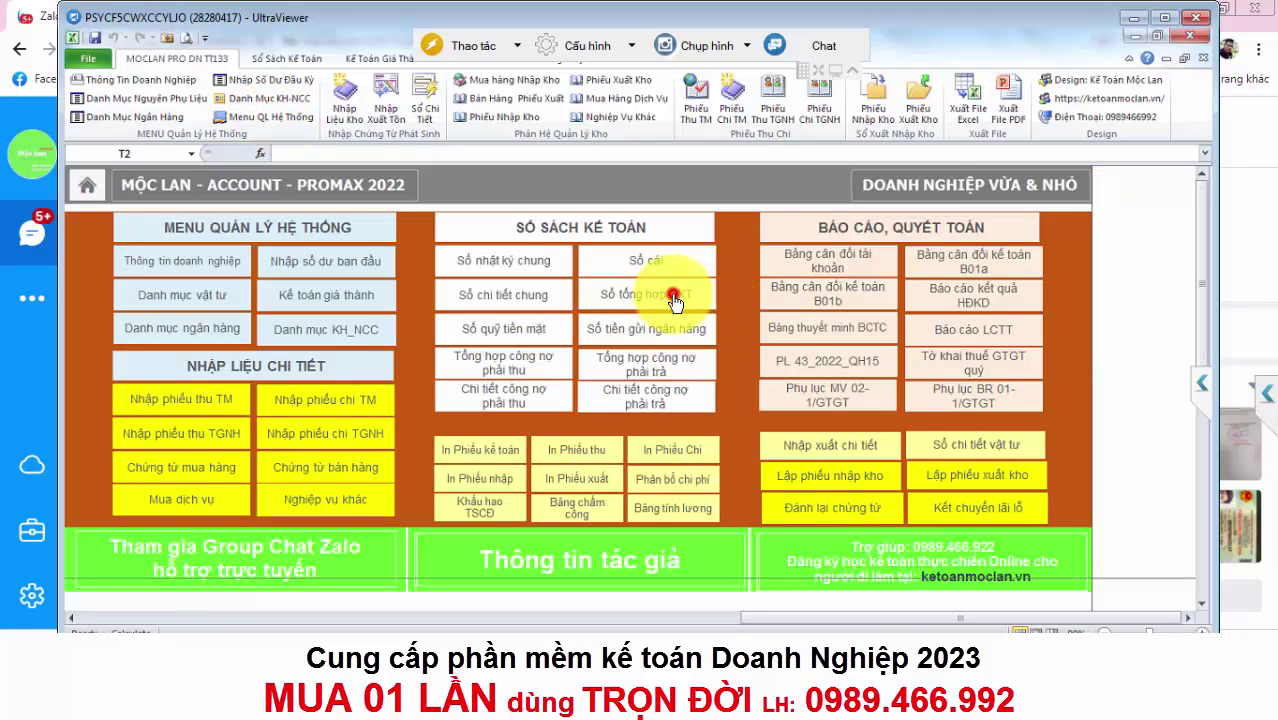
pyautogui.click(675, 292)
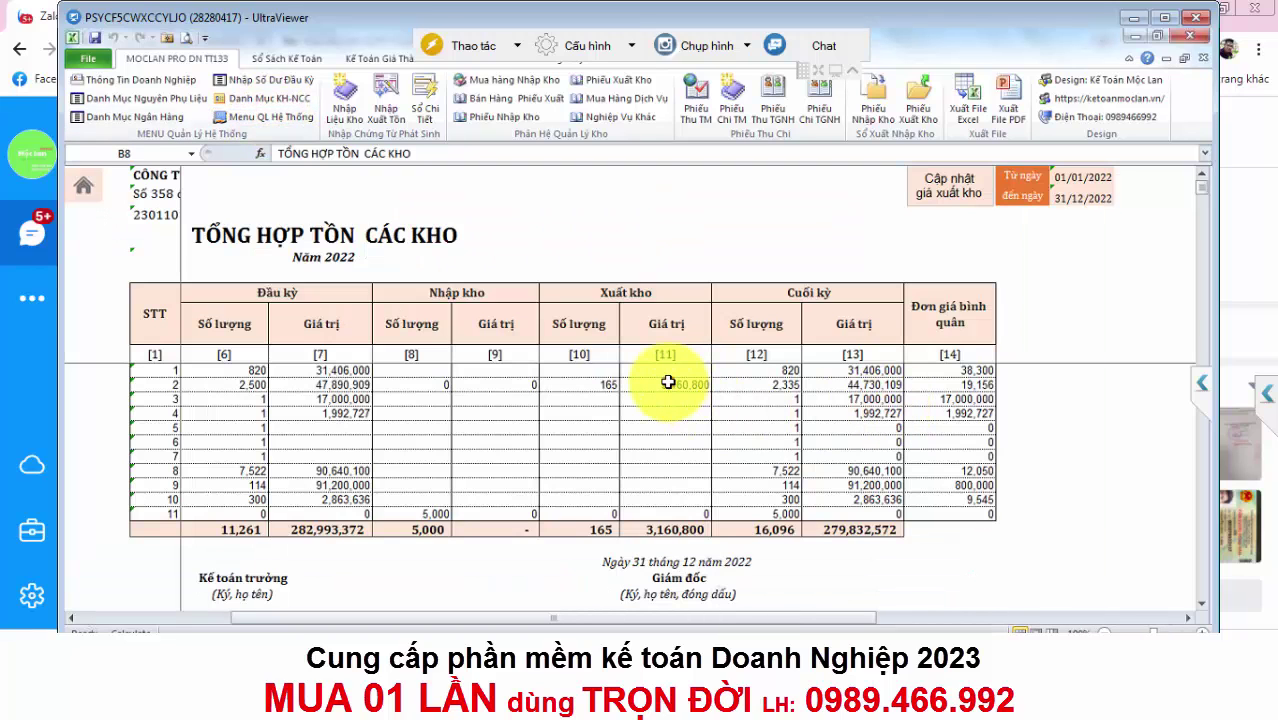
pyautogui.click(670, 386)
pyautogui.click(460, 514)
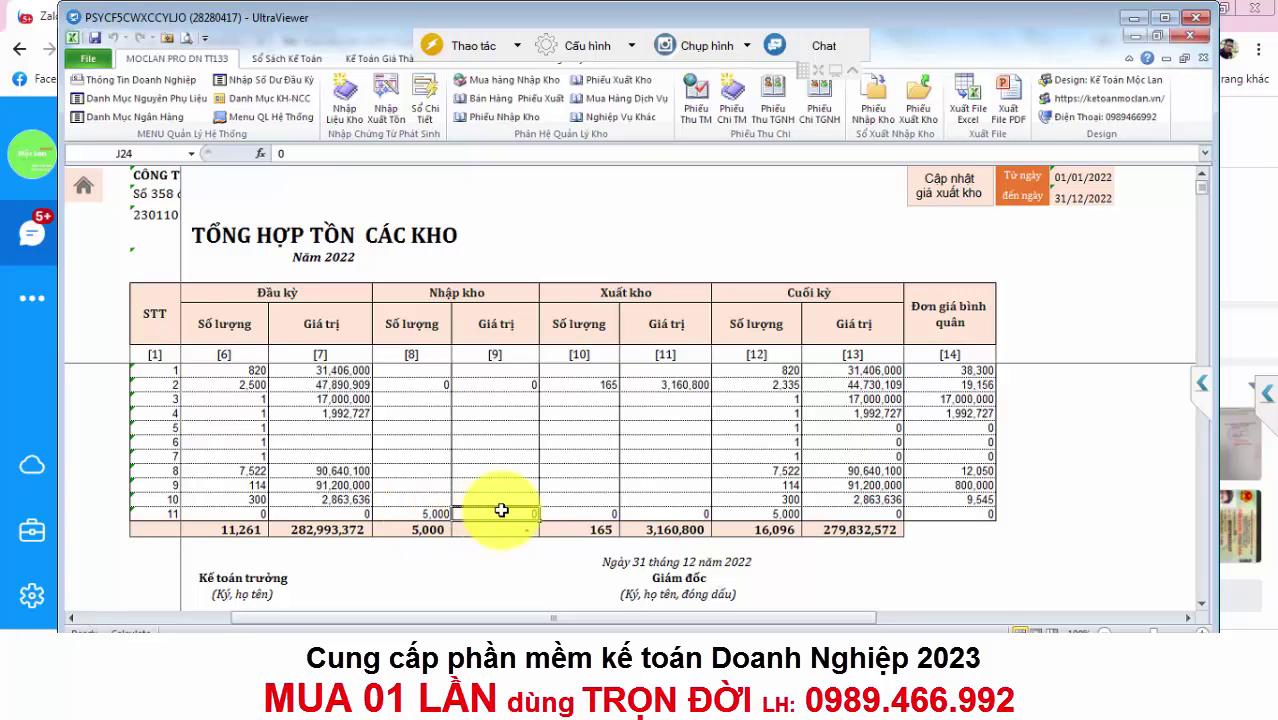
pyautogui.moveTo(555, 617); pyautogui.dragTo(440, 618)
pyautogui.click(725, 512)
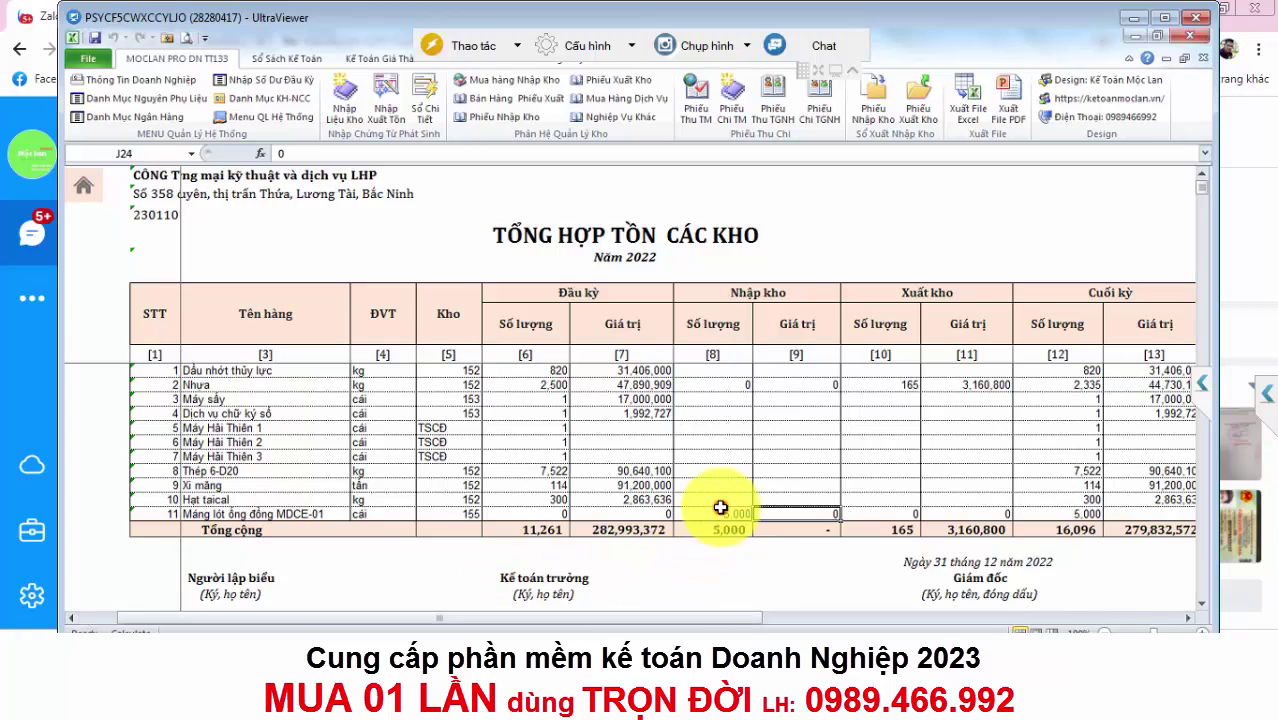
pyautogui.click(800, 512)
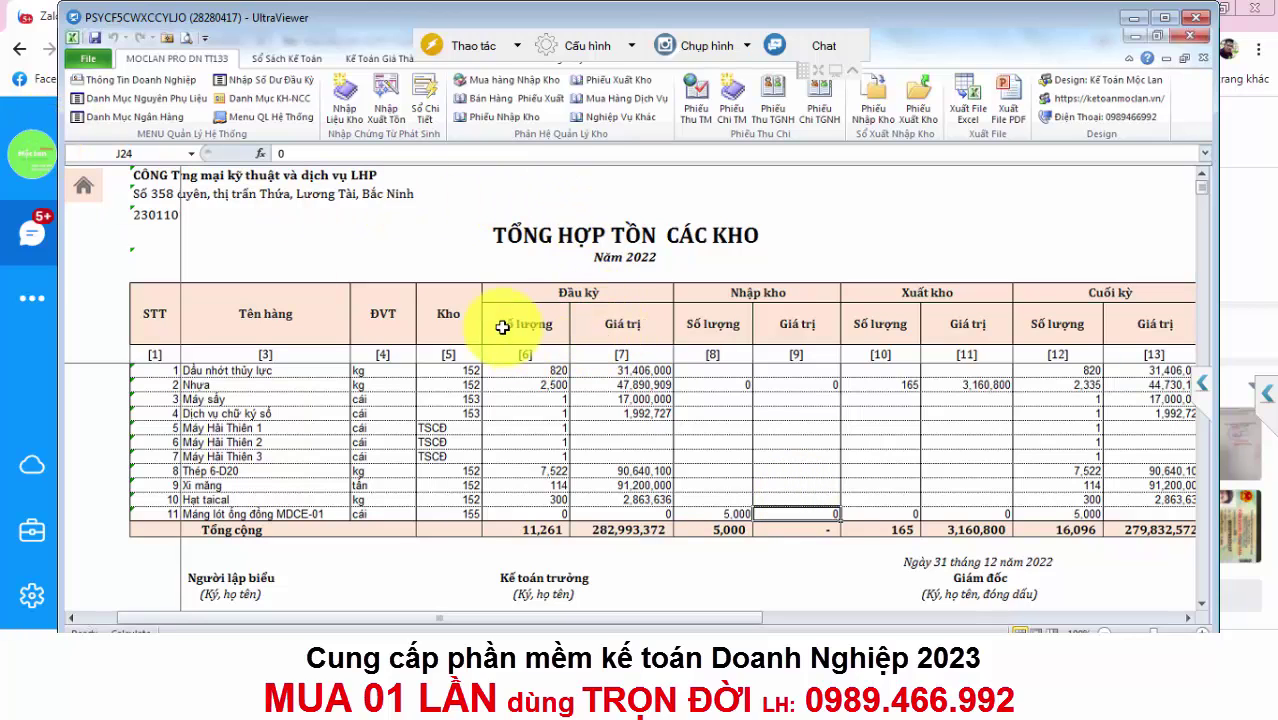
# Open NHẬP LIỆU CHI TIẾT and review the LSX001 rows PX00001 (154/152) and PN00001 (155/154).
pyautogui.click(251, 128)
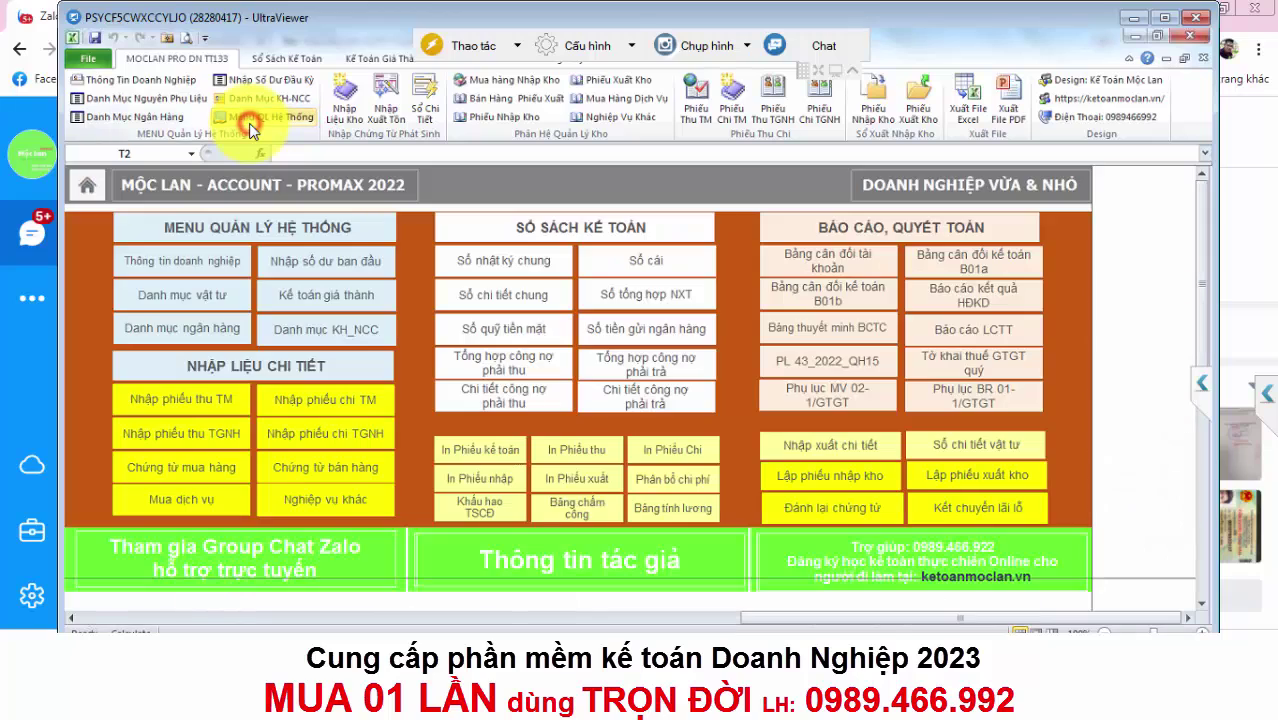
pyautogui.click(306, 357)
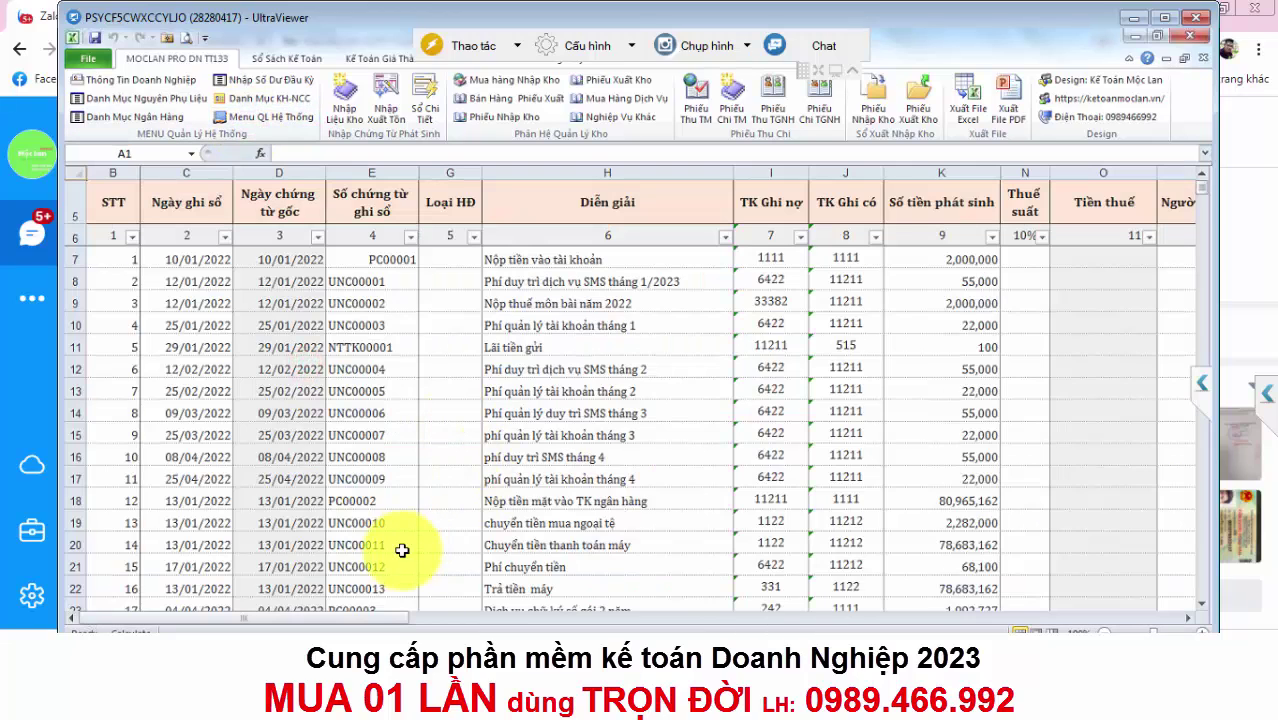
pyautogui.scroll(-6, 405, 553)
pyautogui.scroll(-9, 402, 555)
pyautogui.scroll(-8, 400, 558)
pyautogui.scroll(4, 400, 558)
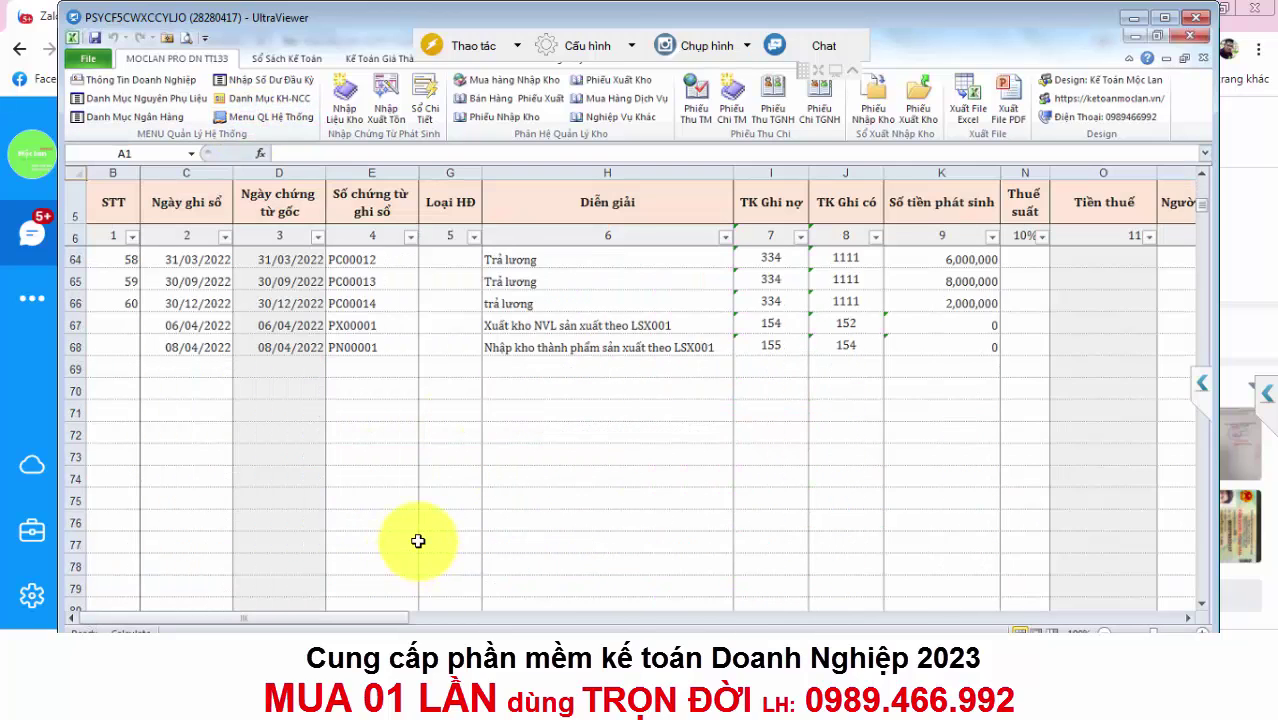
pyautogui.click(563, 372)
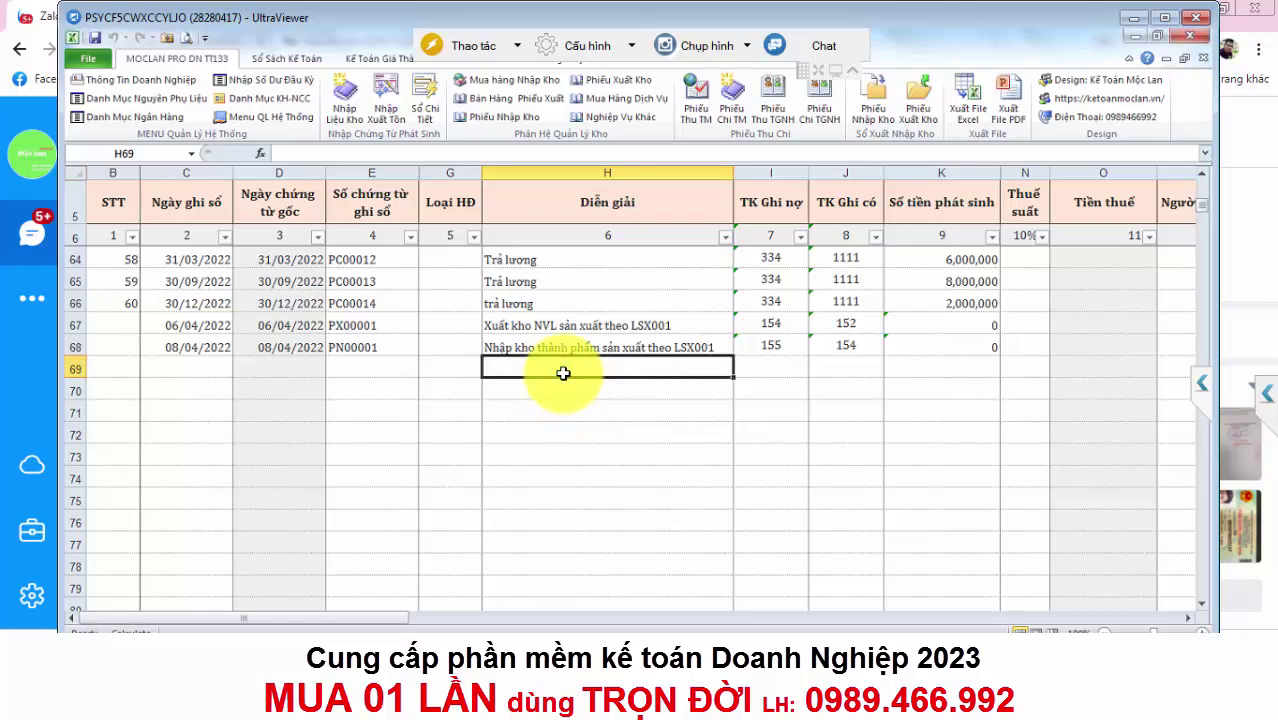
pyautogui.click(850, 300)
pyautogui.scroll(2, 857, 302)
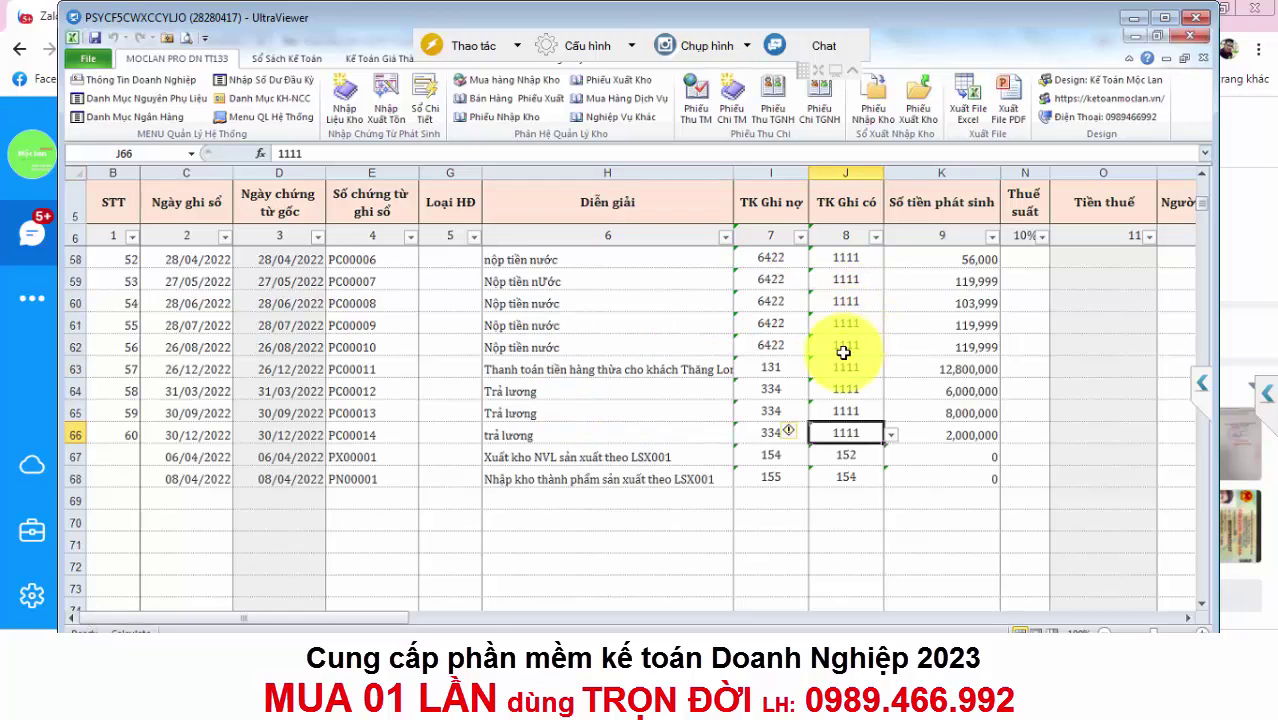
pyautogui.scroll(2, 846, 365)
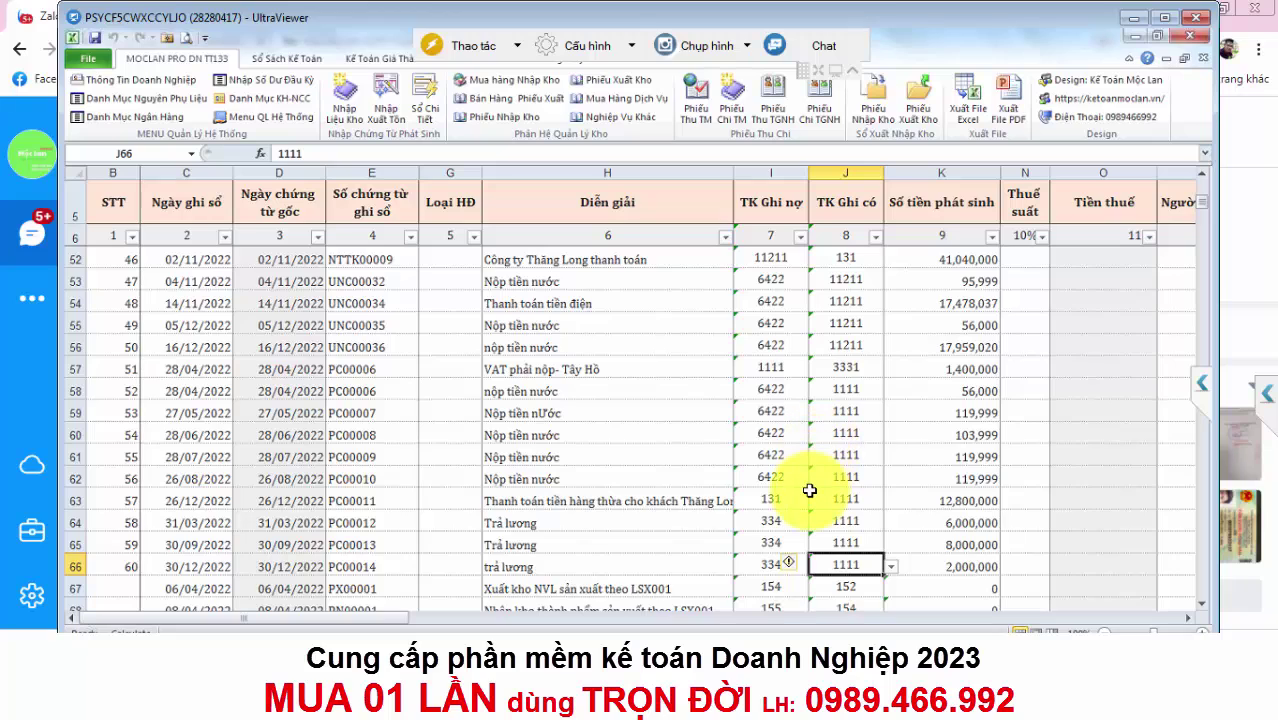
pyautogui.scroll(-1, 810, 488)
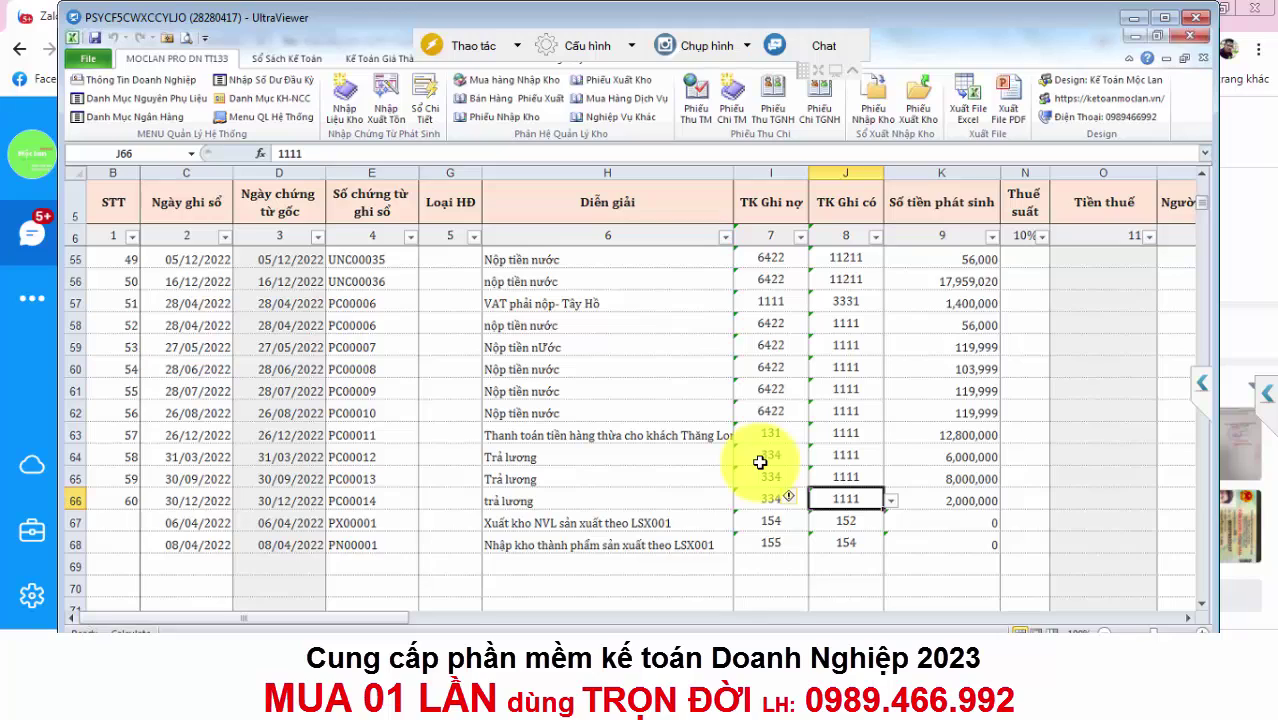
# Enter 31/03/2022 as both the posting date and document date of row 69.
pyautogui.click(206, 562)
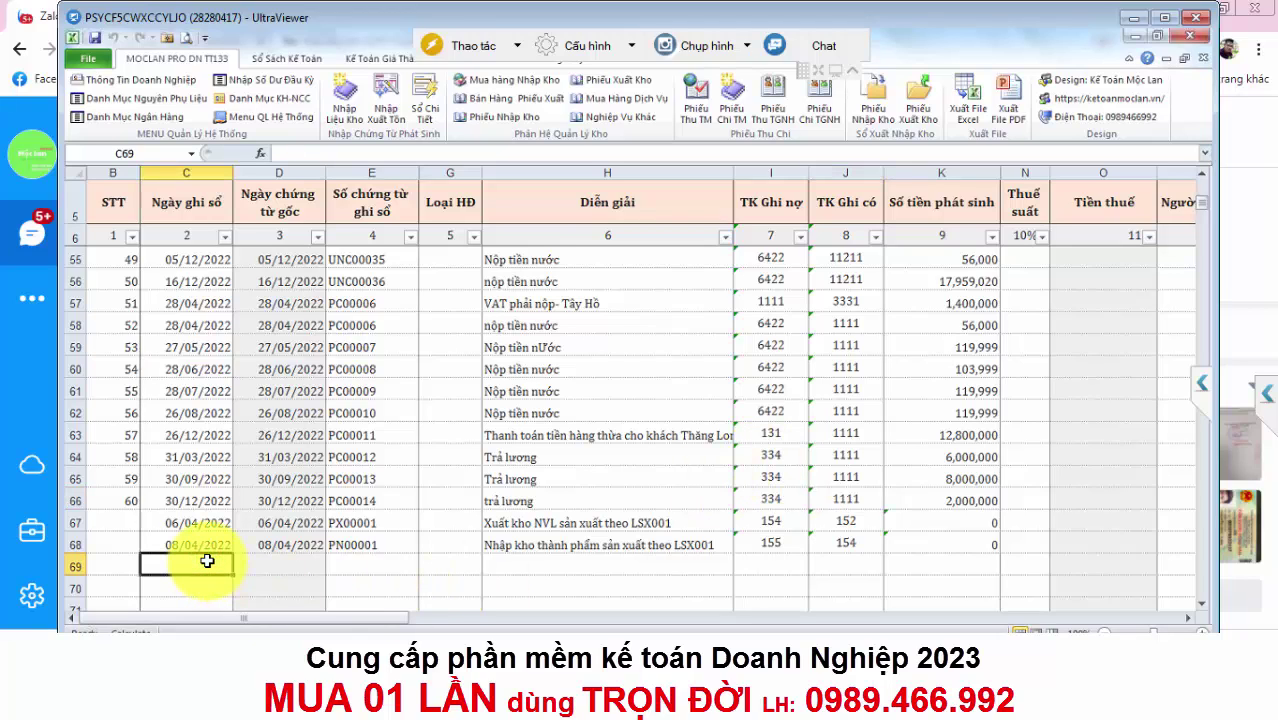
pyautogui.write('31/03')
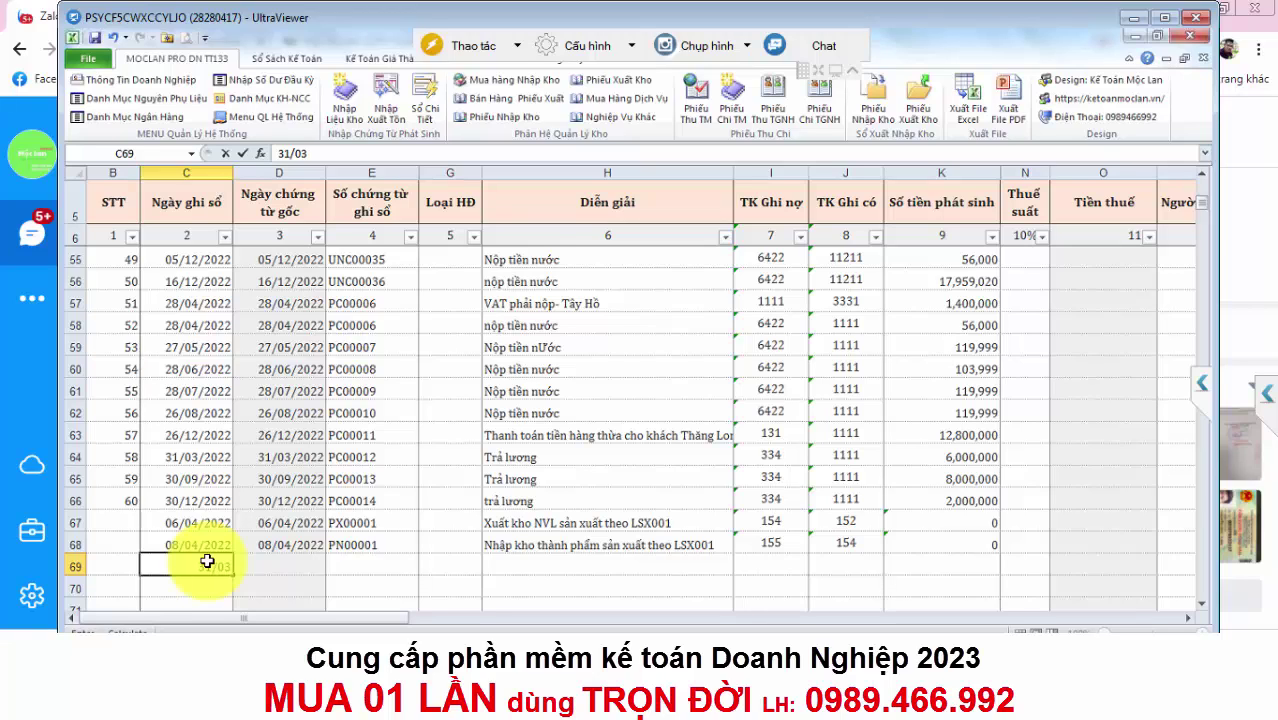
pyautogui.write('/2022')
pyautogui.click(280, 558)
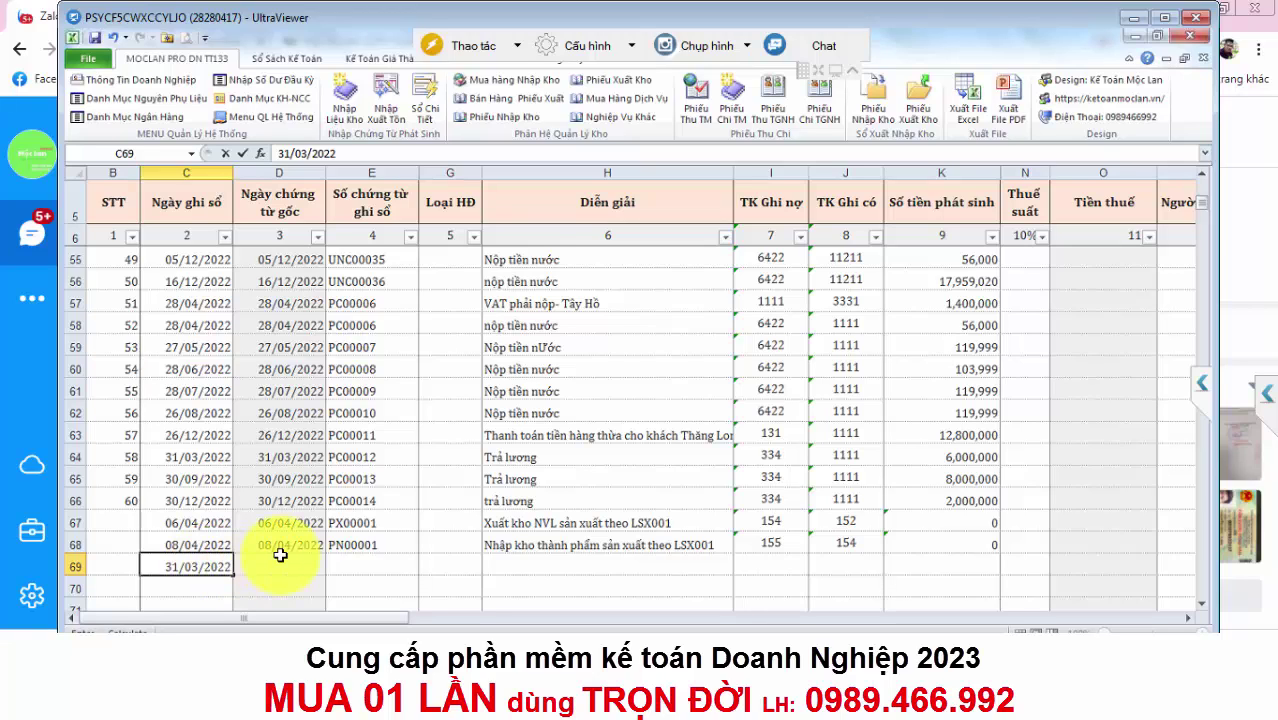
pyautogui.click(200, 562)
pyautogui.hotkey('ctrl', 'c')
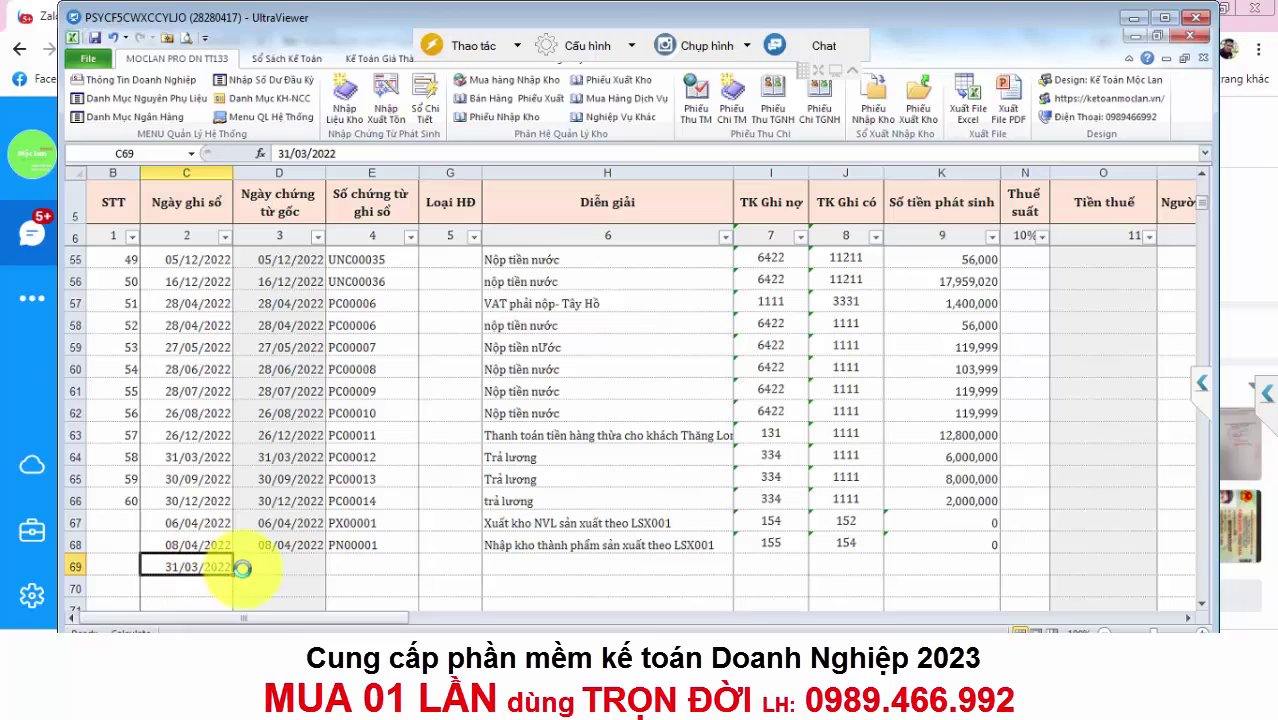
pyautogui.click(261, 569)
pyautogui.hotkey('ctrl', 'v')
pyautogui.press('Tab')
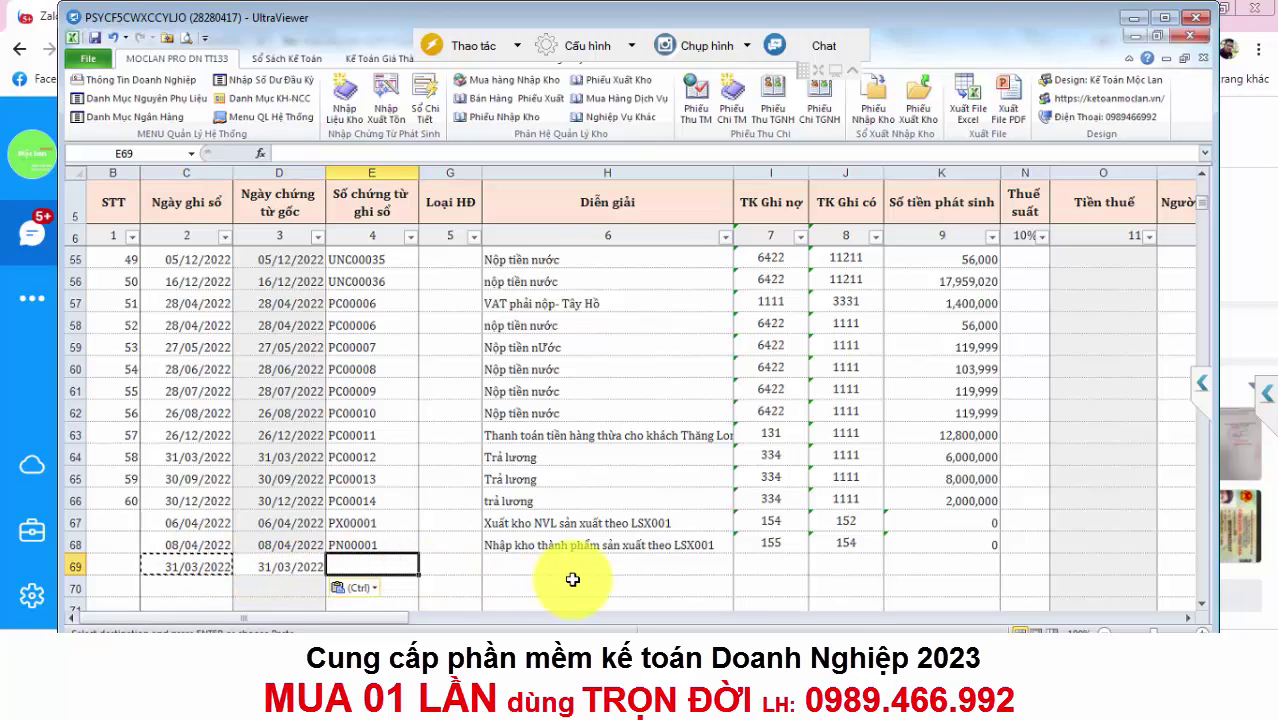
# Describe row 69 in H69 as 'Trích chi phí nhân công phải trả bộ phận sx T3/2022'.
pyautogui.click(576, 569)
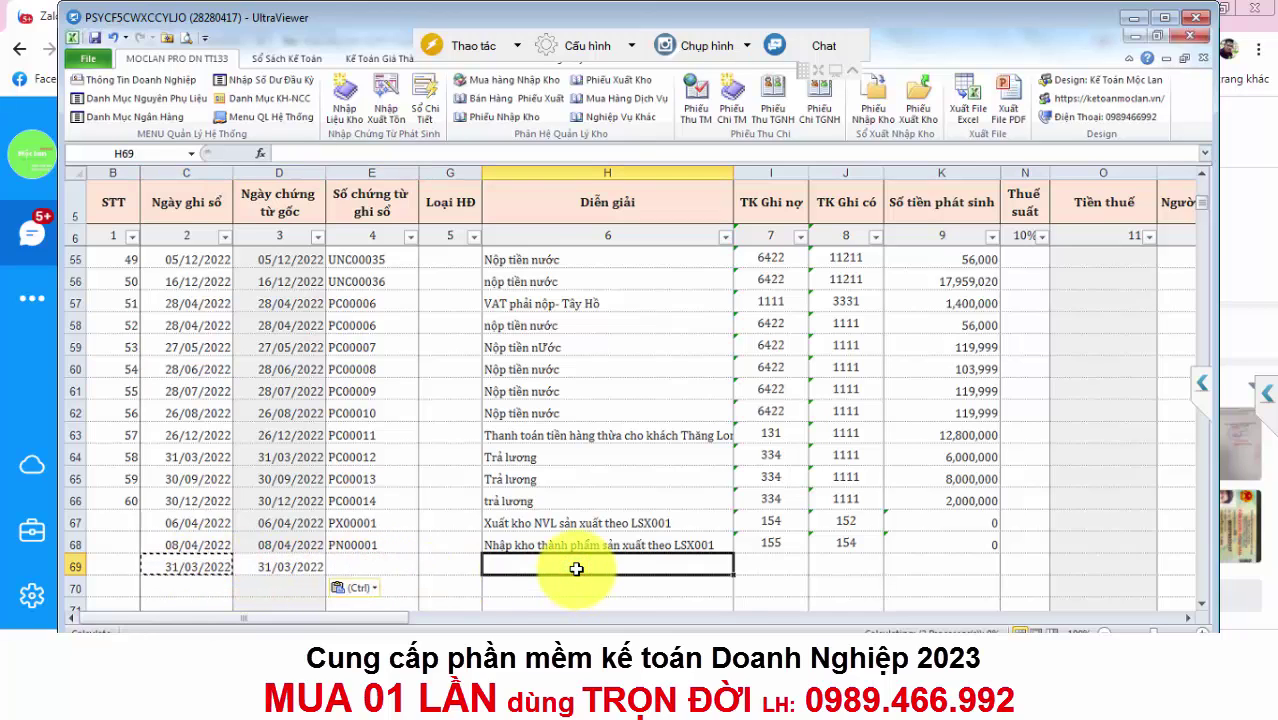
pyautogui.write('154')
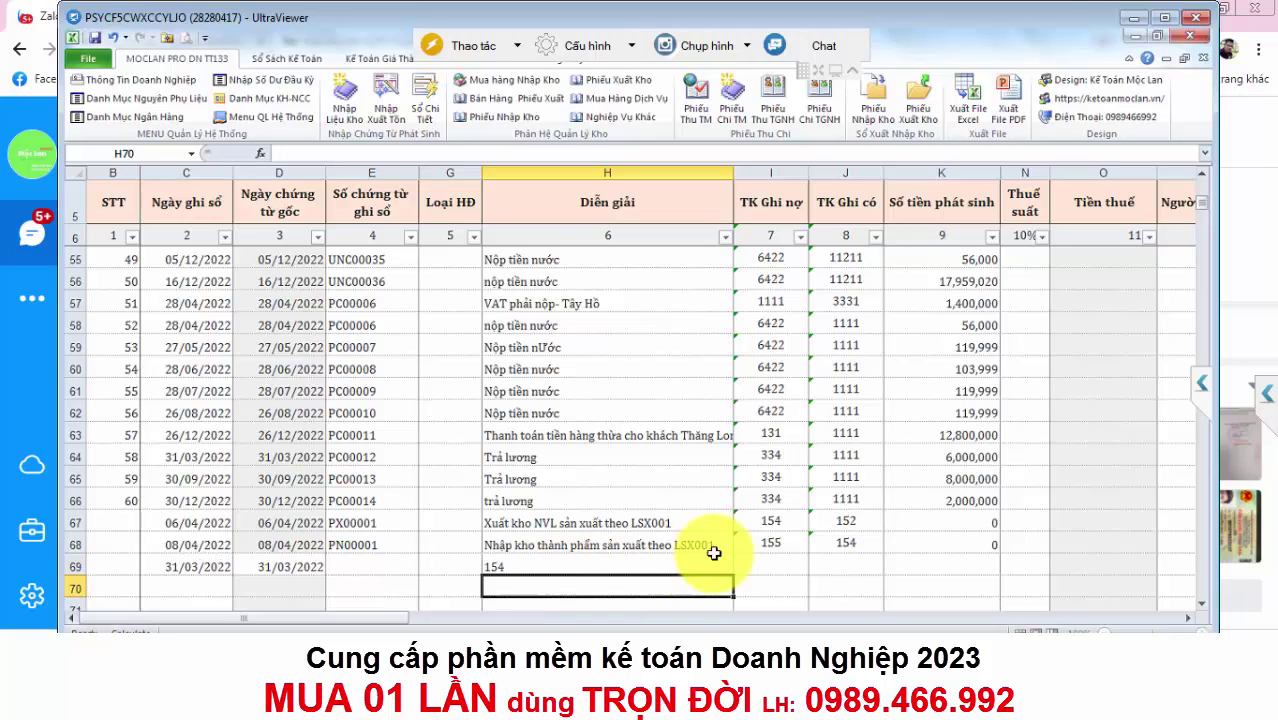
pyautogui.click(625, 560)
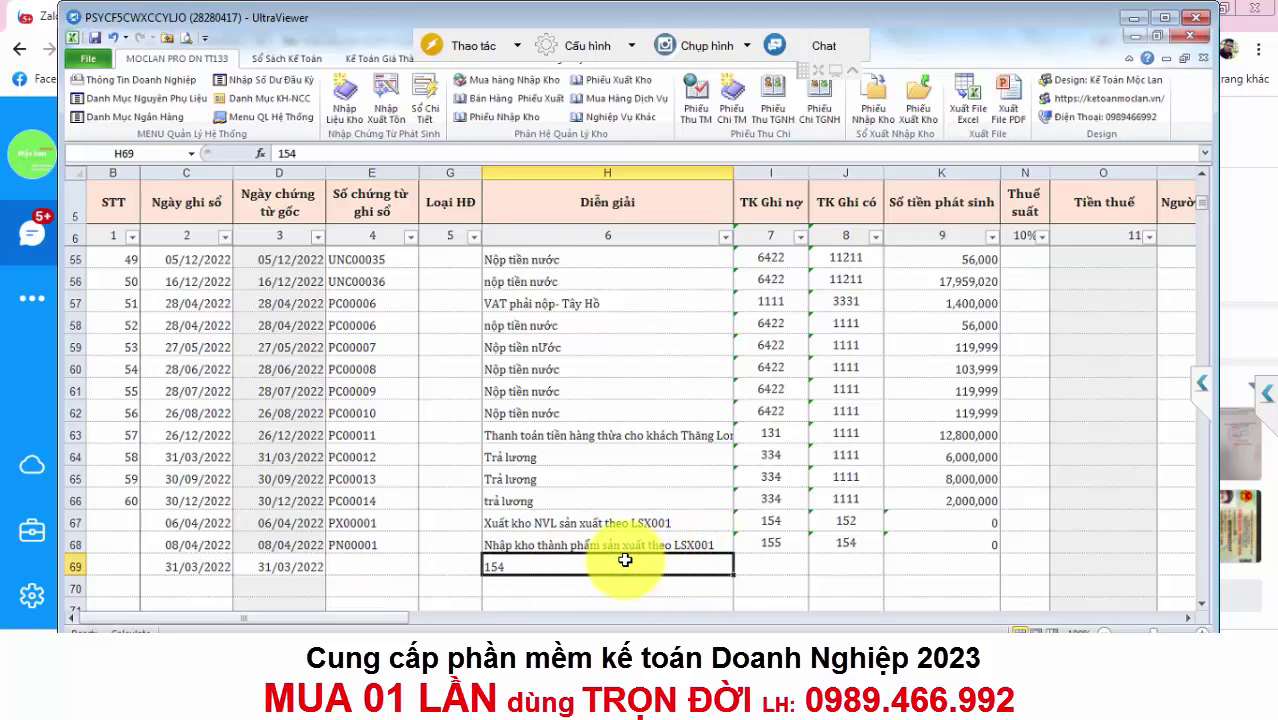
pyautogui.write('Nha')
pyautogui.press('BackSpace')
pyautogui.press('BackSpace')
pyautogui.press('BackSpace')
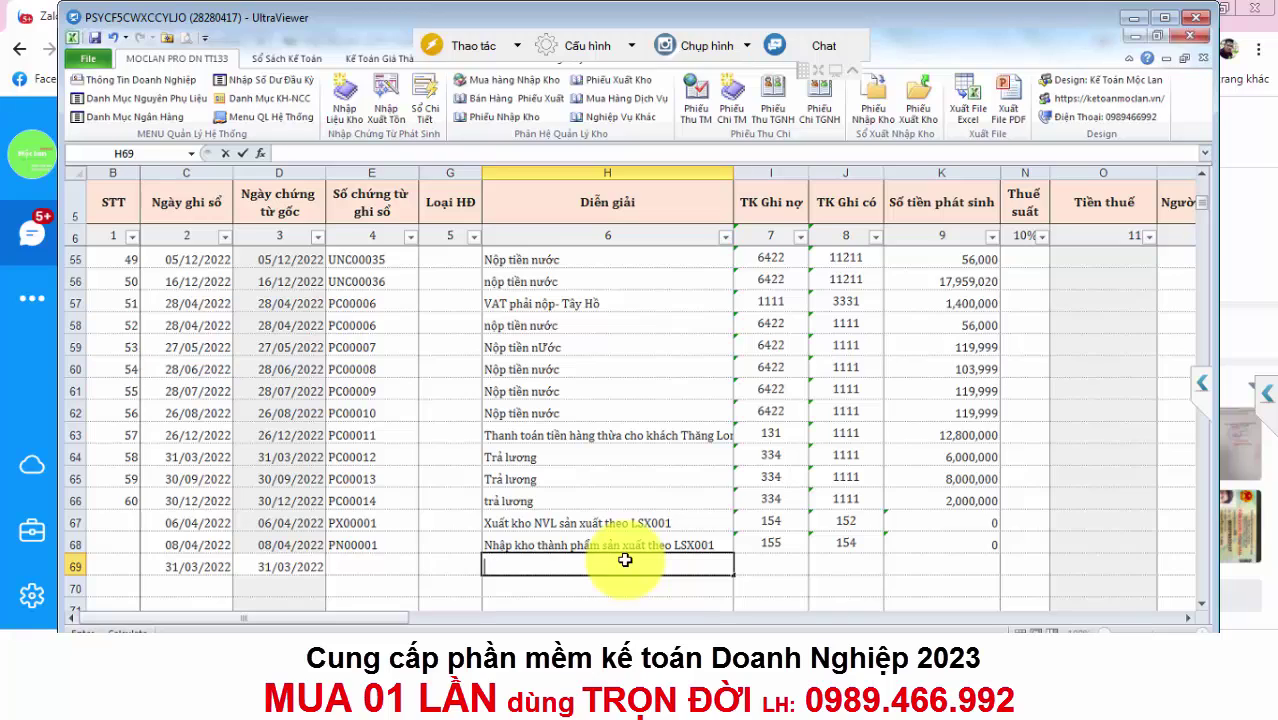
pyautogui.write('Trích chi pjhi')
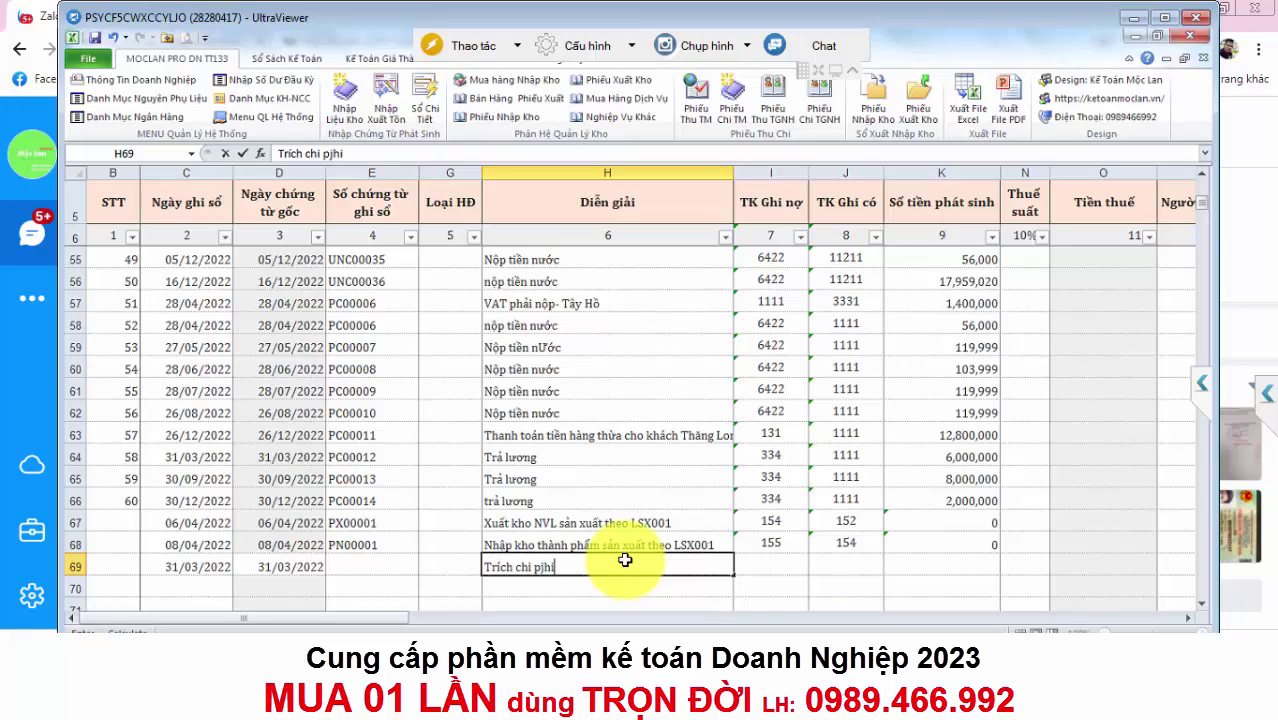
pyautogui.press('BackSpace')
pyautogui.press('BackSpace')
pyautogui.press('BackSpace')
pyautogui.write('hí nhân công phải trả bộ ')
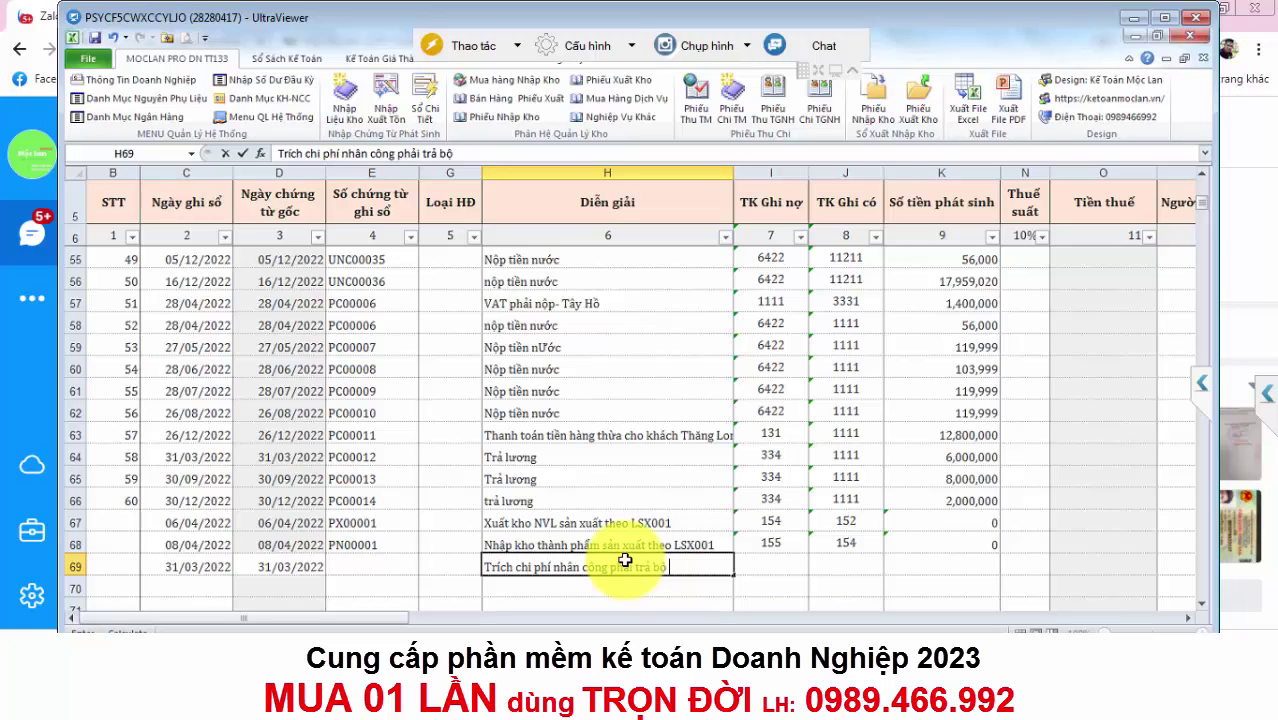
pyautogui.write('vấphận sx T3')
pyautogui.write('/2022')
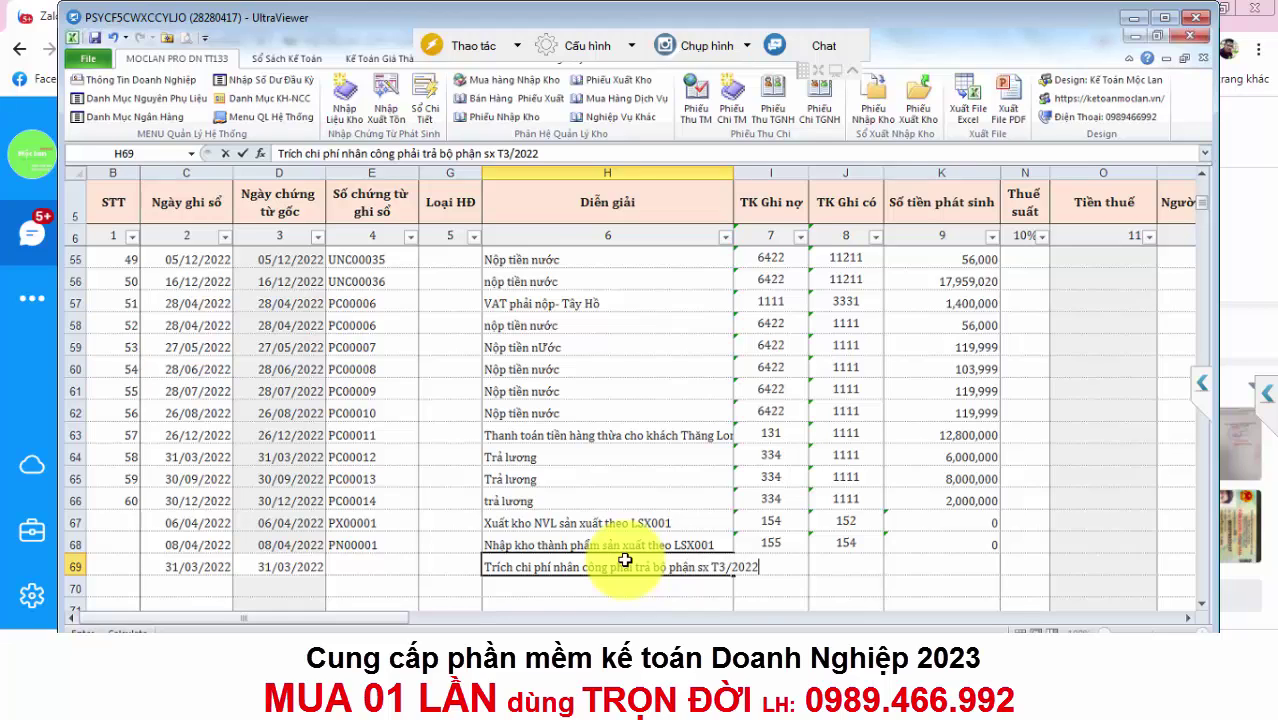
pyautogui.click(764, 617)
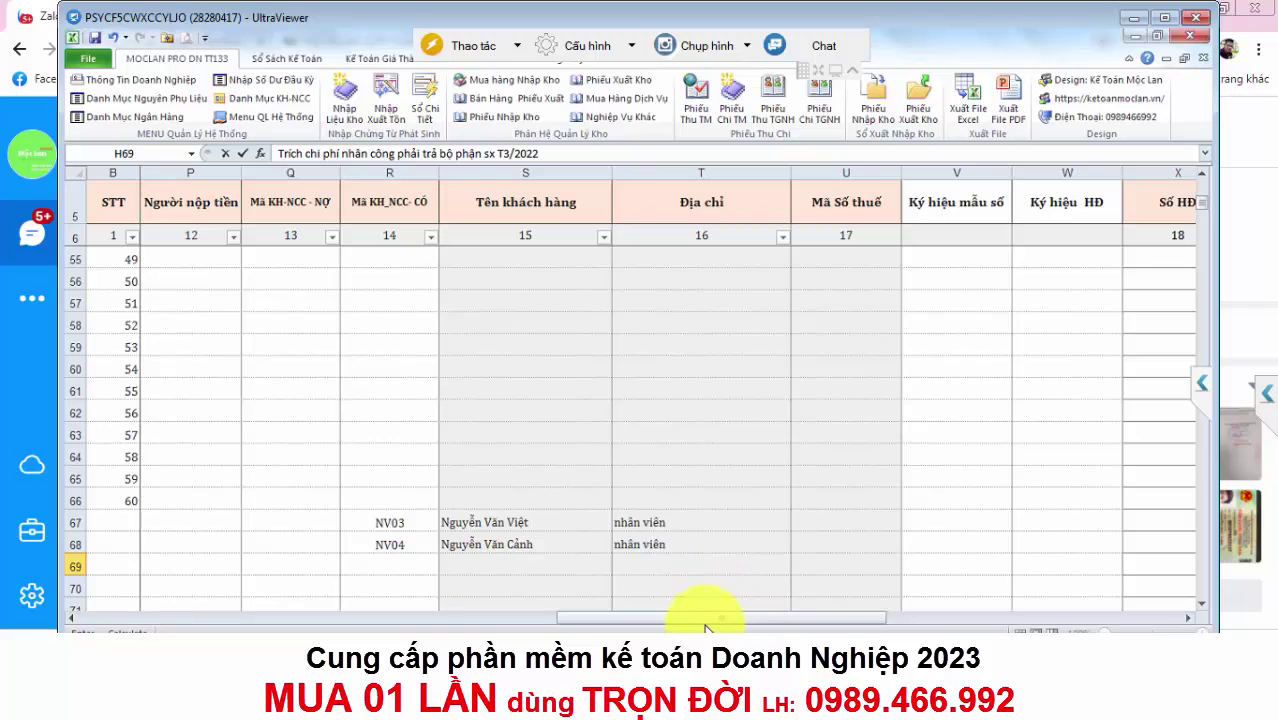
pyautogui.moveTo(720, 617); pyautogui.dragTo(165, 613)
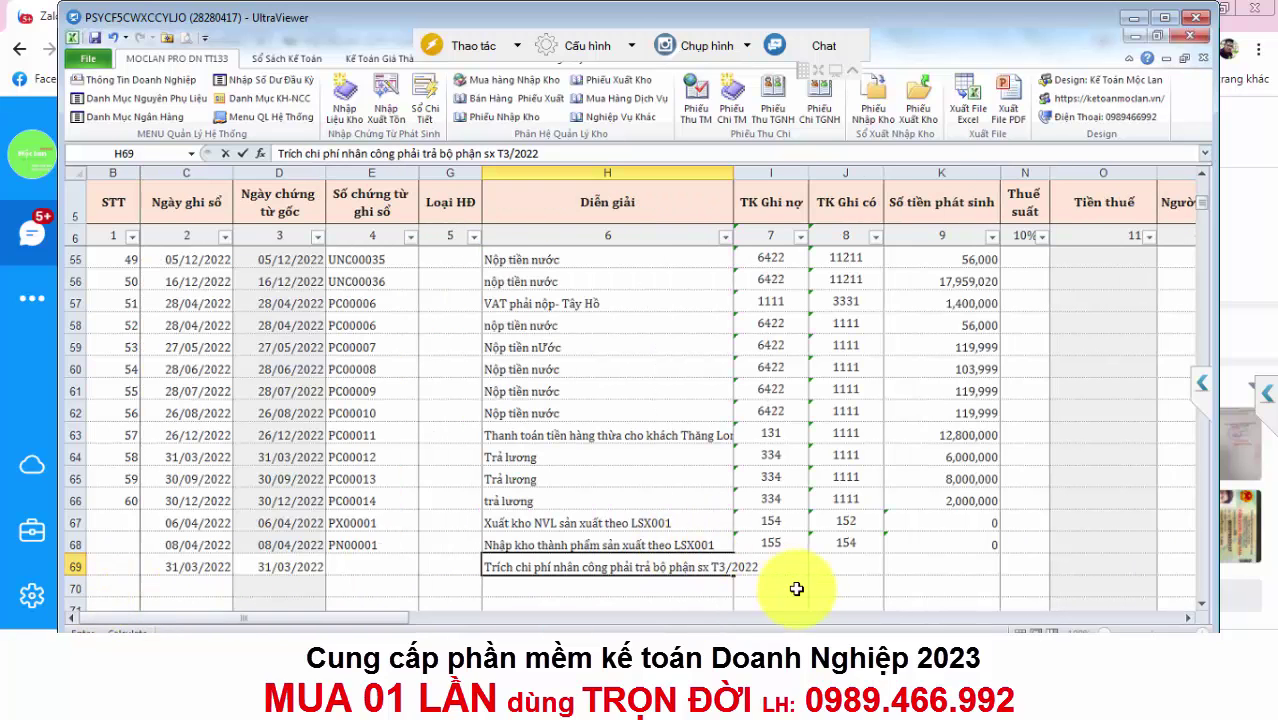
pyautogui.click(800, 565)
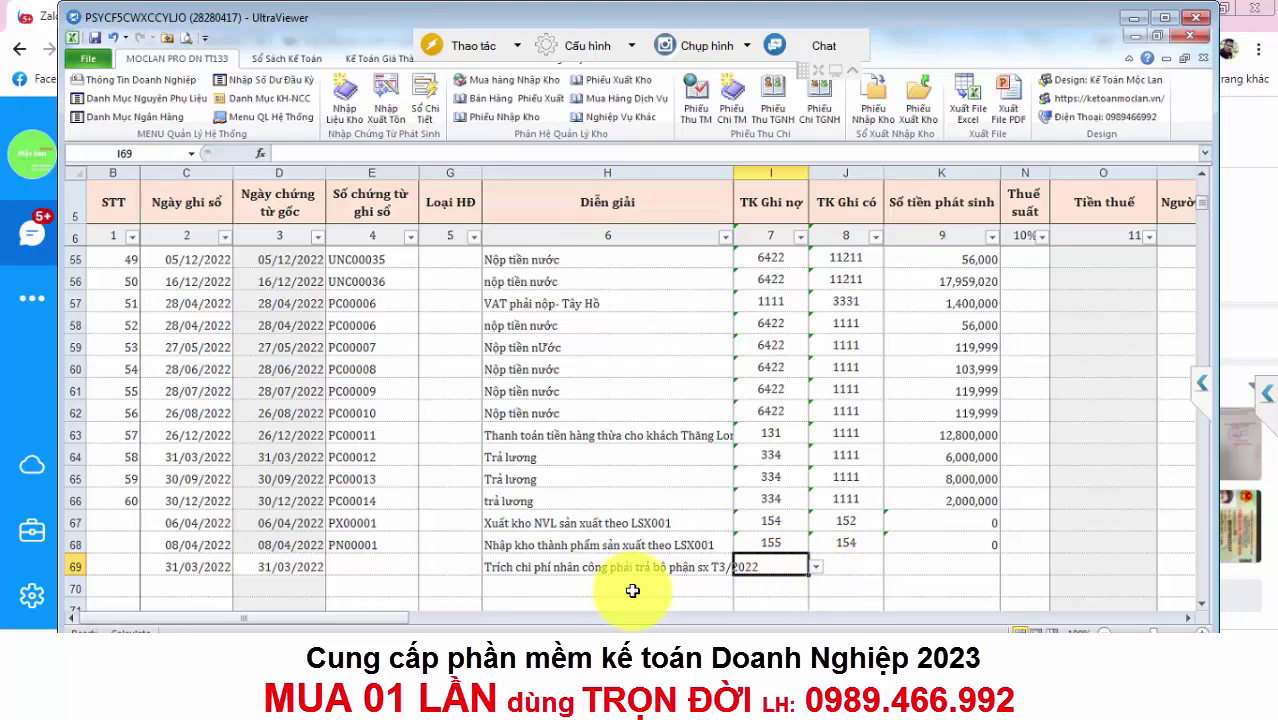
# Post row 69 to debit account 154 and credit account 334.
pyautogui.write('154')
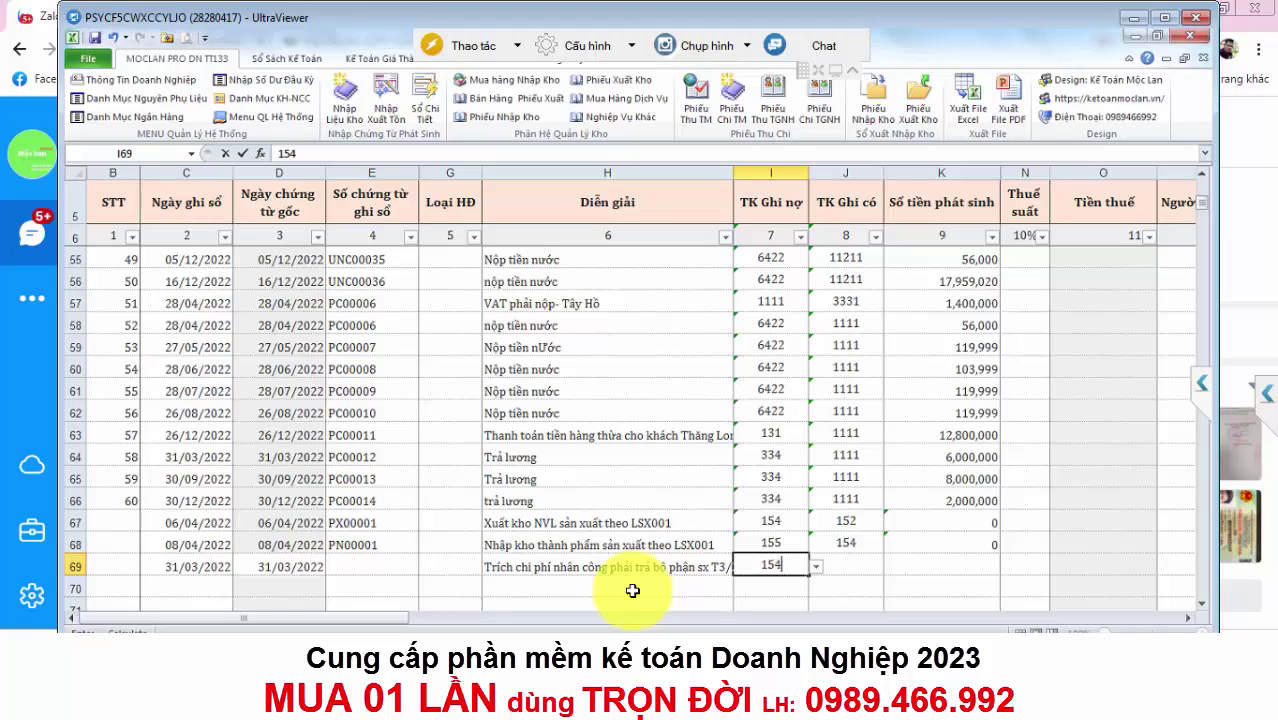
pyautogui.press('Return')
pyautogui.click(845, 563)
pyautogui.write('334')
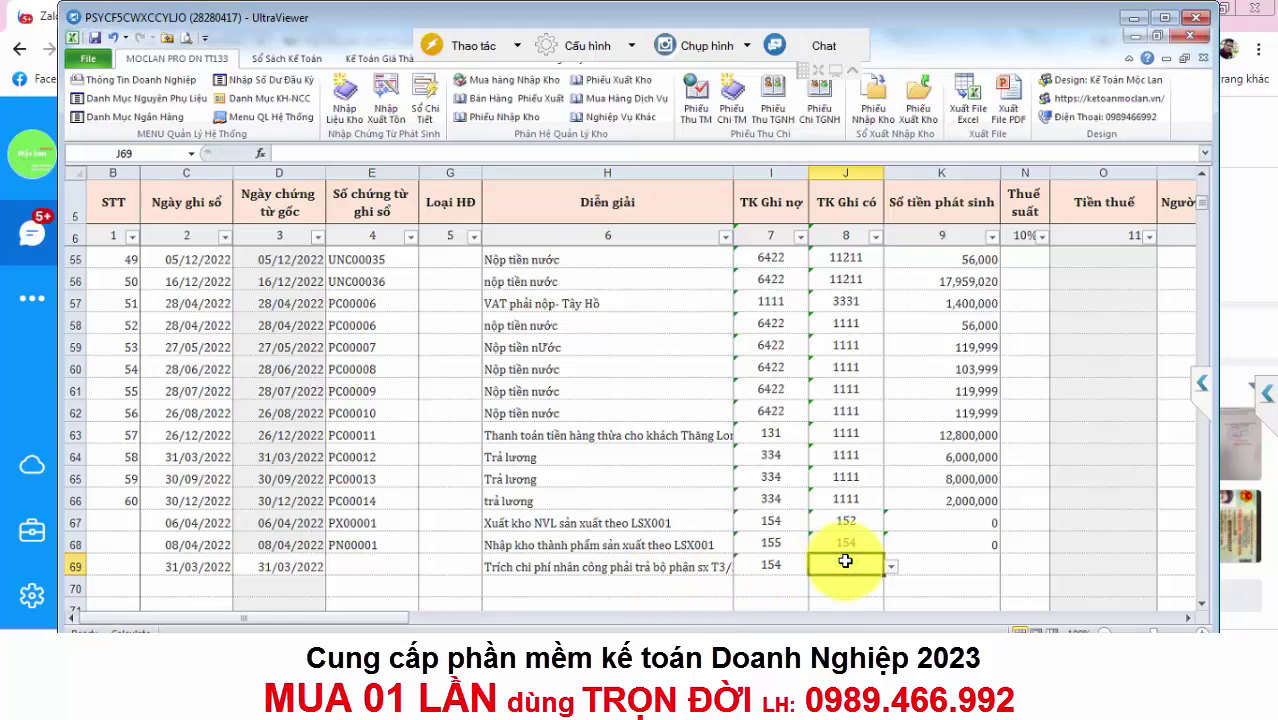
pyautogui.click(1005, 549)
# Enter the labour accrual amount 6,000,000 in K69, checked against the salary amounts.
pyautogui.click(975, 568)
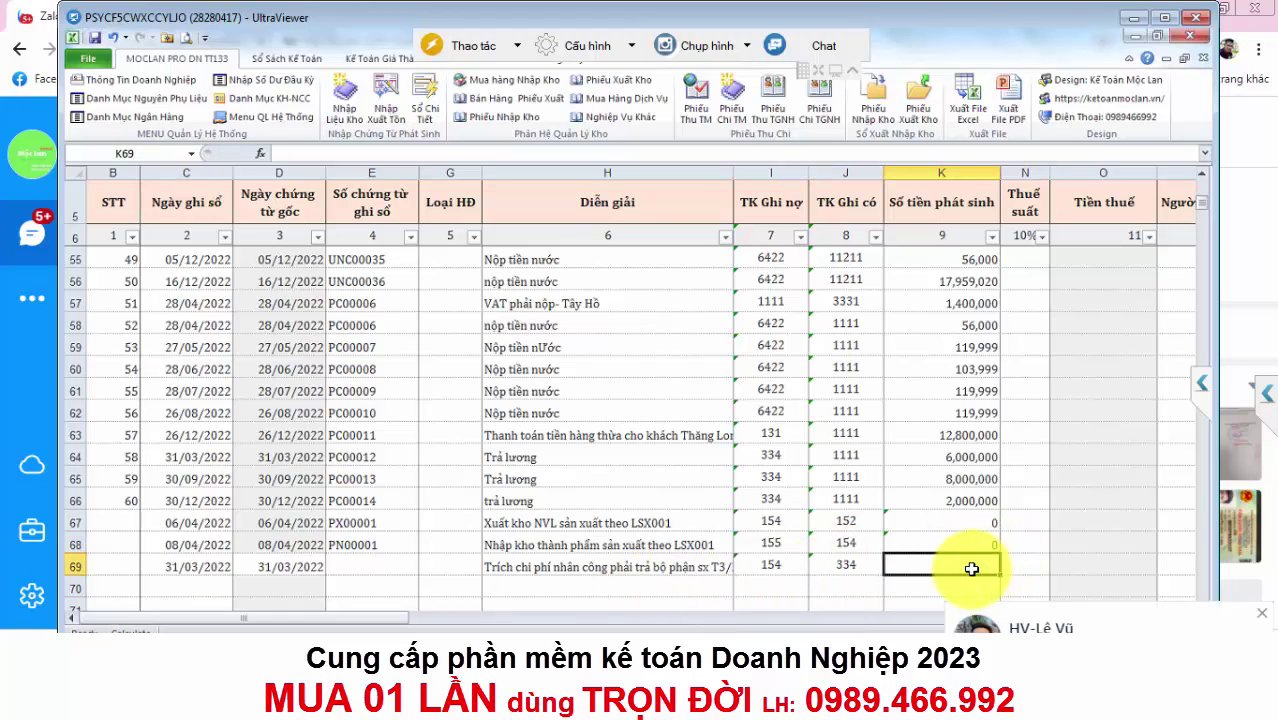
pyautogui.moveTo(983, 462); pyautogui.dragTo(984, 500)
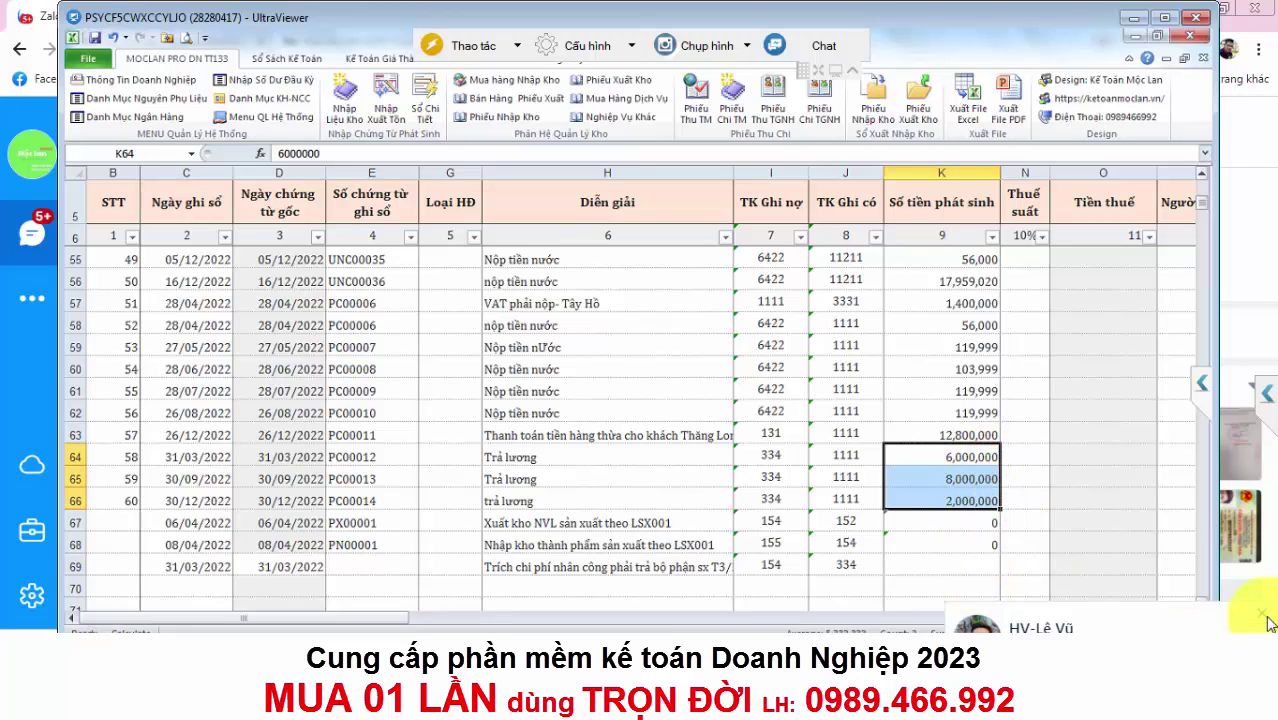
pyautogui.click(952, 570)
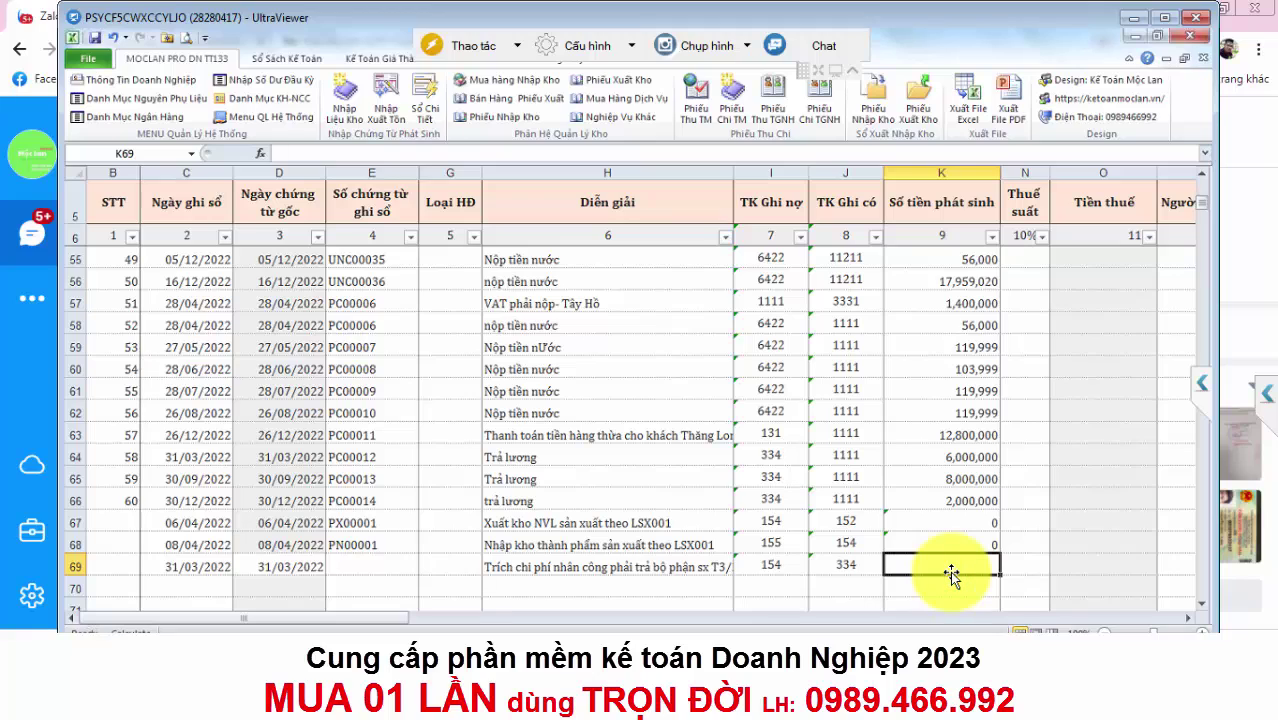
pyautogui.write('600000')
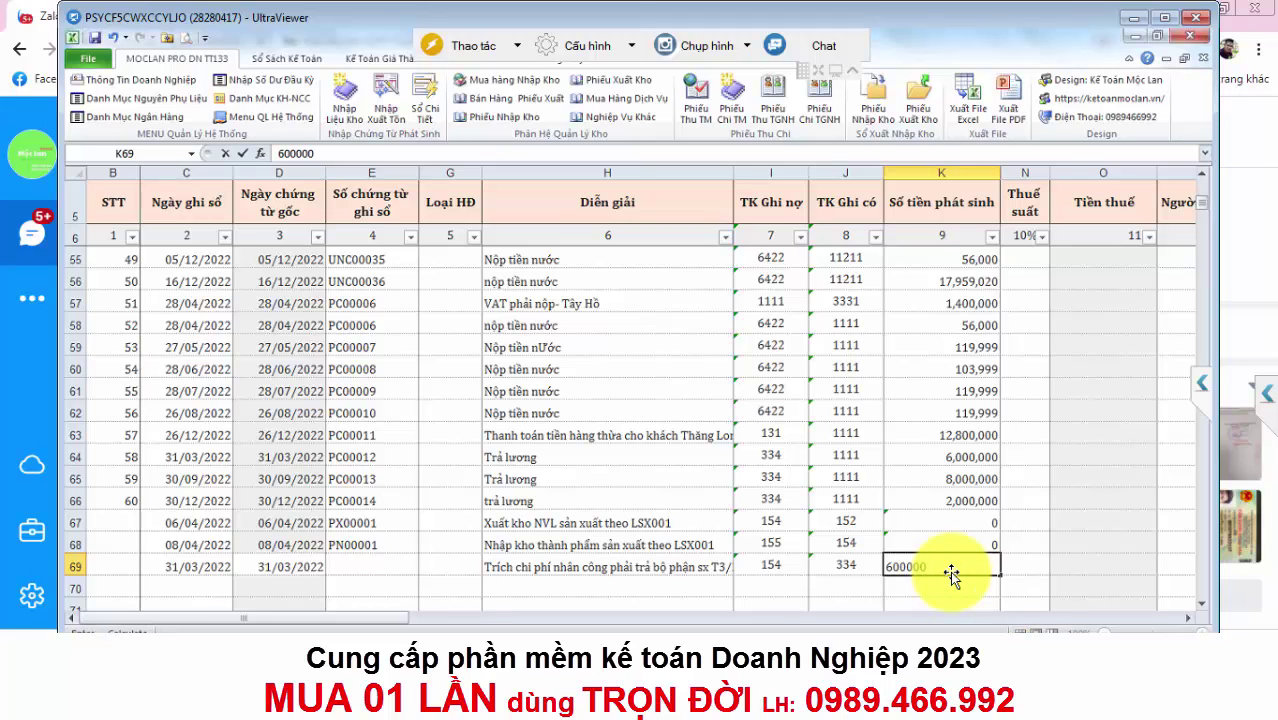
pyautogui.click(962, 522)
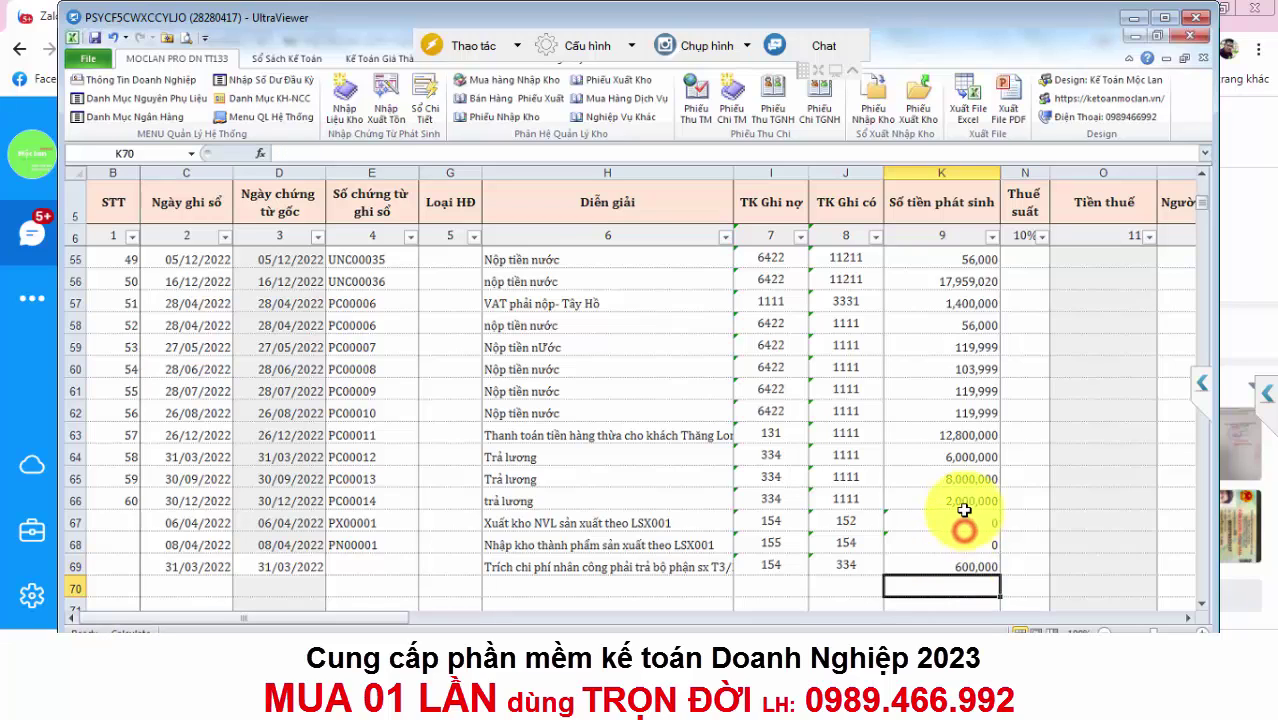
pyautogui.click(945, 569)
pyautogui.doubleClick(978, 567)
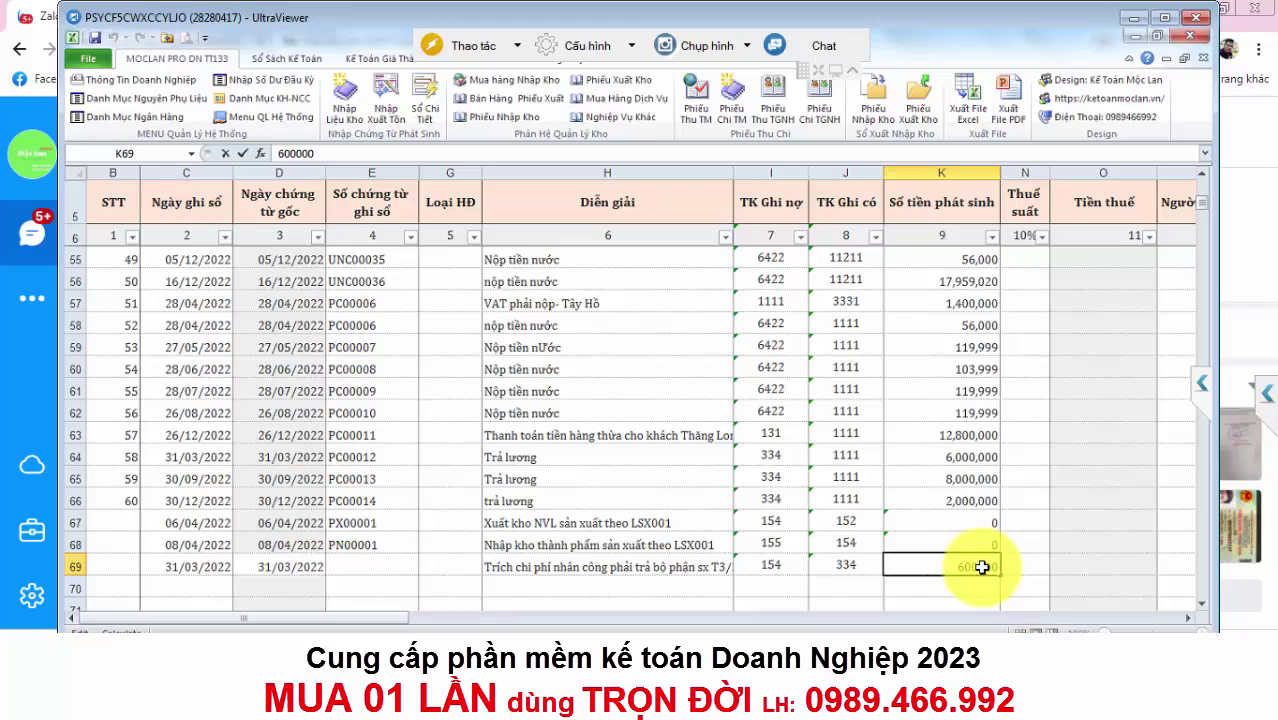
pyautogui.write('0')
pyautogui.press('Return')
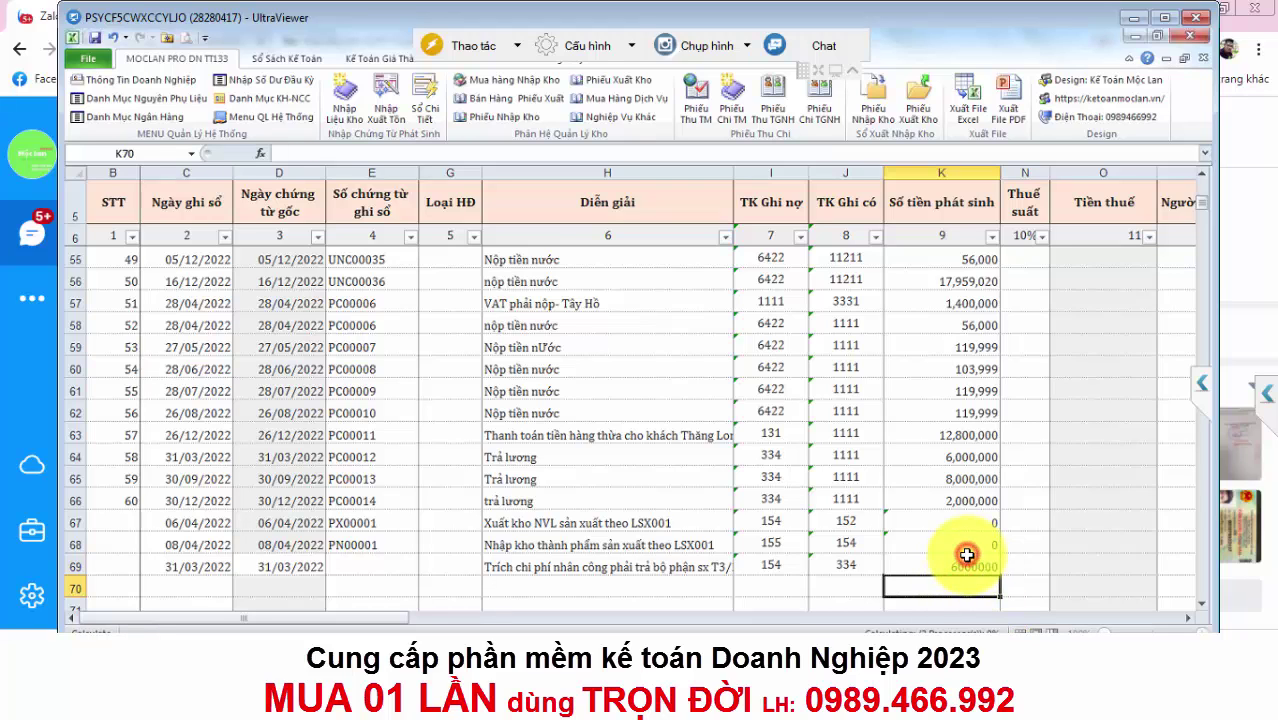
pyautogui.click(957, 567)
pyautogui.press('Right')
pyautogui.press('Right')
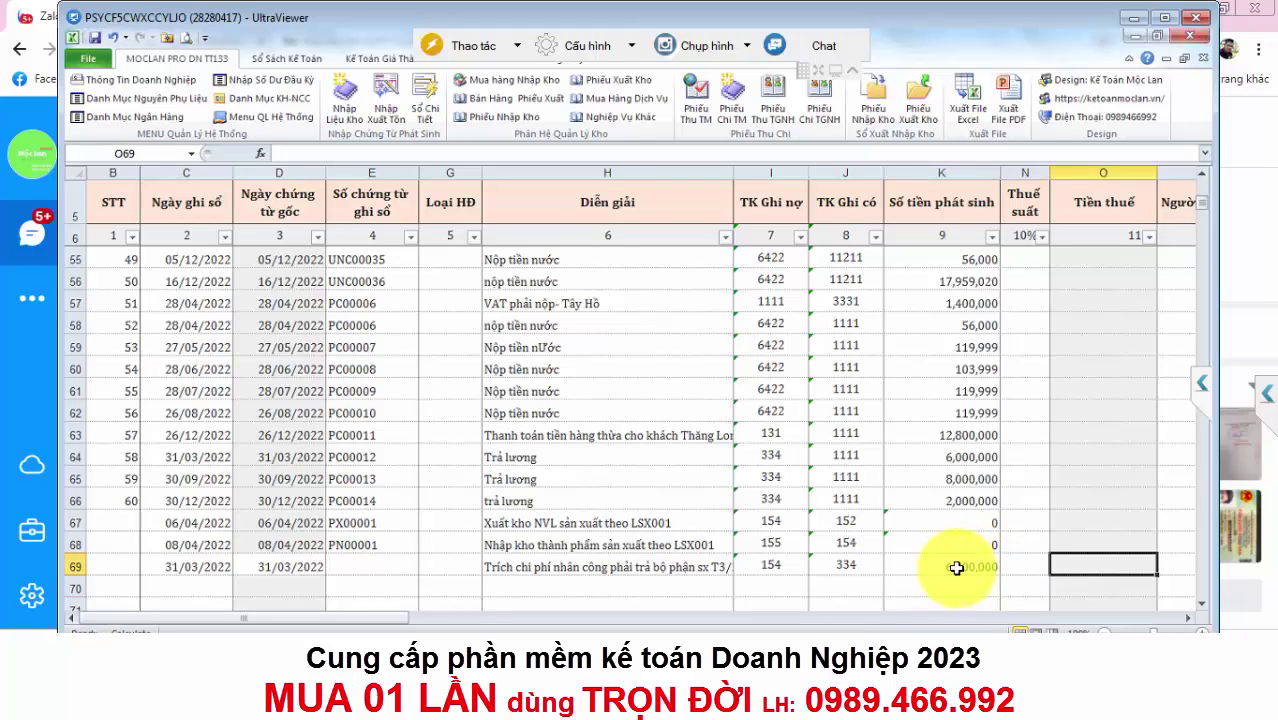
pyautogui.press('Right')
pyautogui.press('Right')
pyautogui.press('Right')
pyautogui.press('Right')
pyautogui.press('Right')
pyautogui.press('Right')
pyautogui.press('Right')
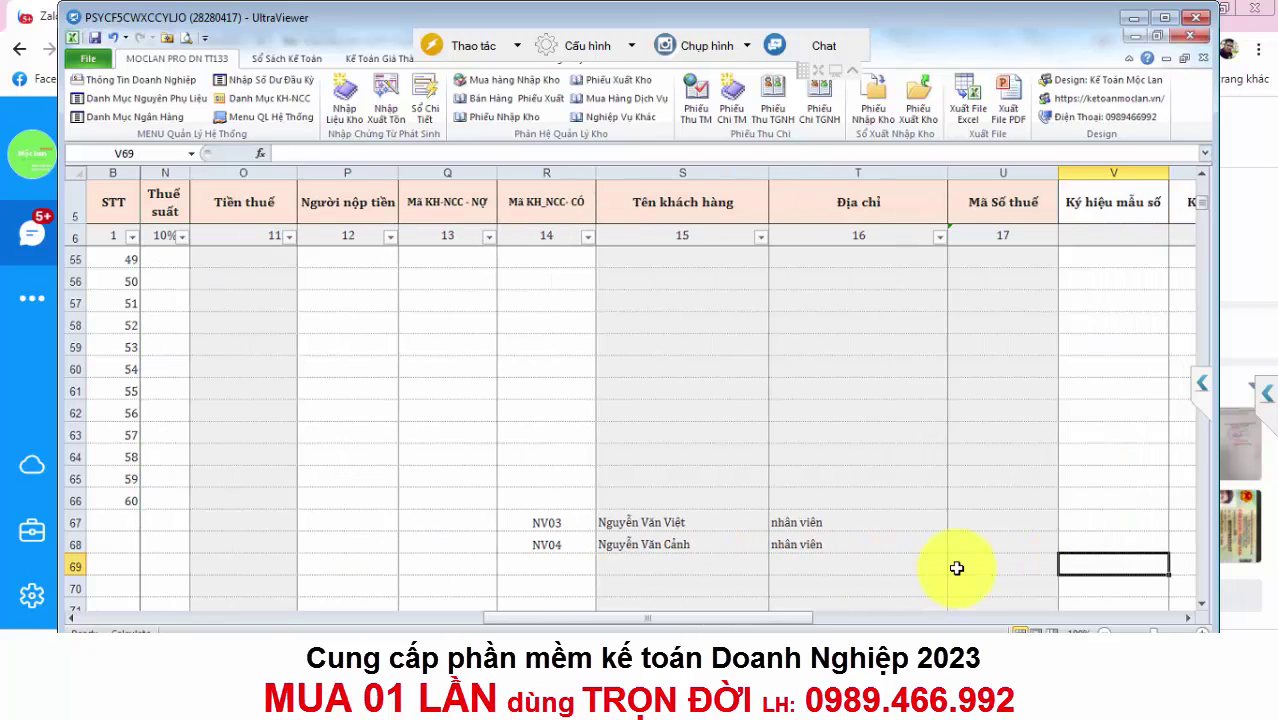
pyautogui.press('Right')
pyautogui.press('Right')
pyautogui.press('Right')
pyautogui.press('Right')
pyautogui.press('Right')
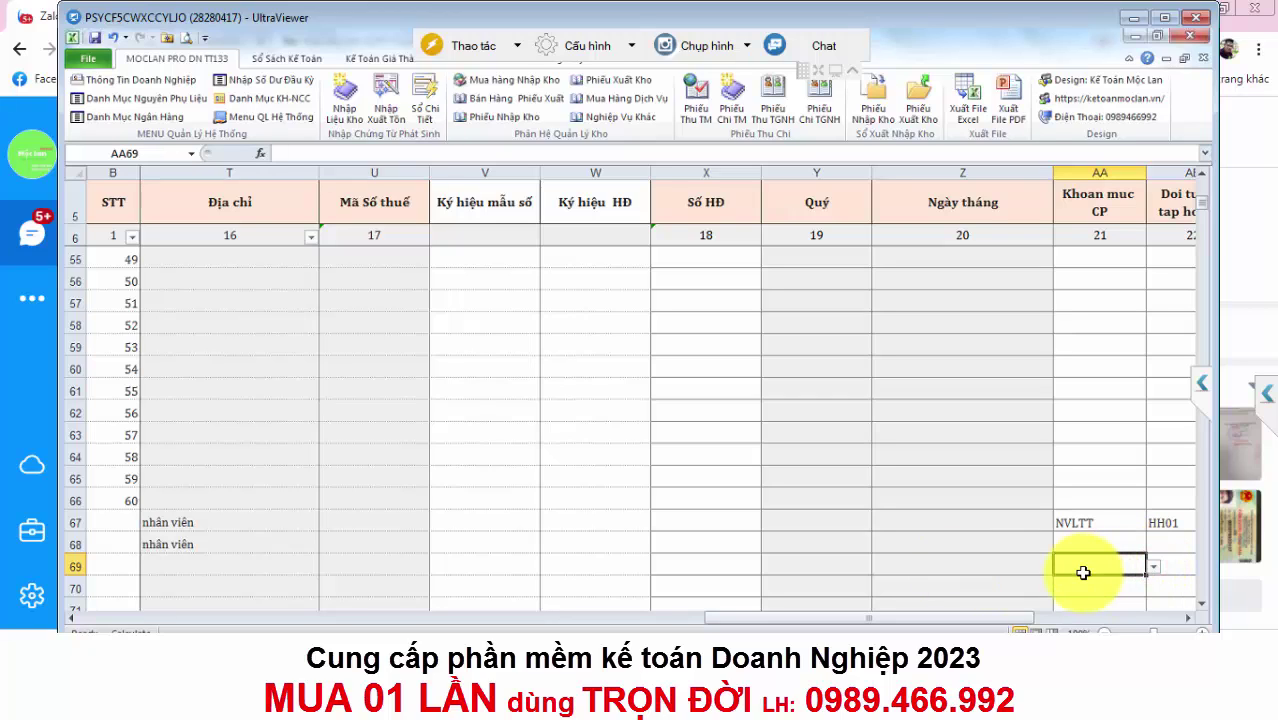
# Enter NCTT as the cost item in AA69, then return to C70 for the next entry.
pyautogui.write('NCTT')
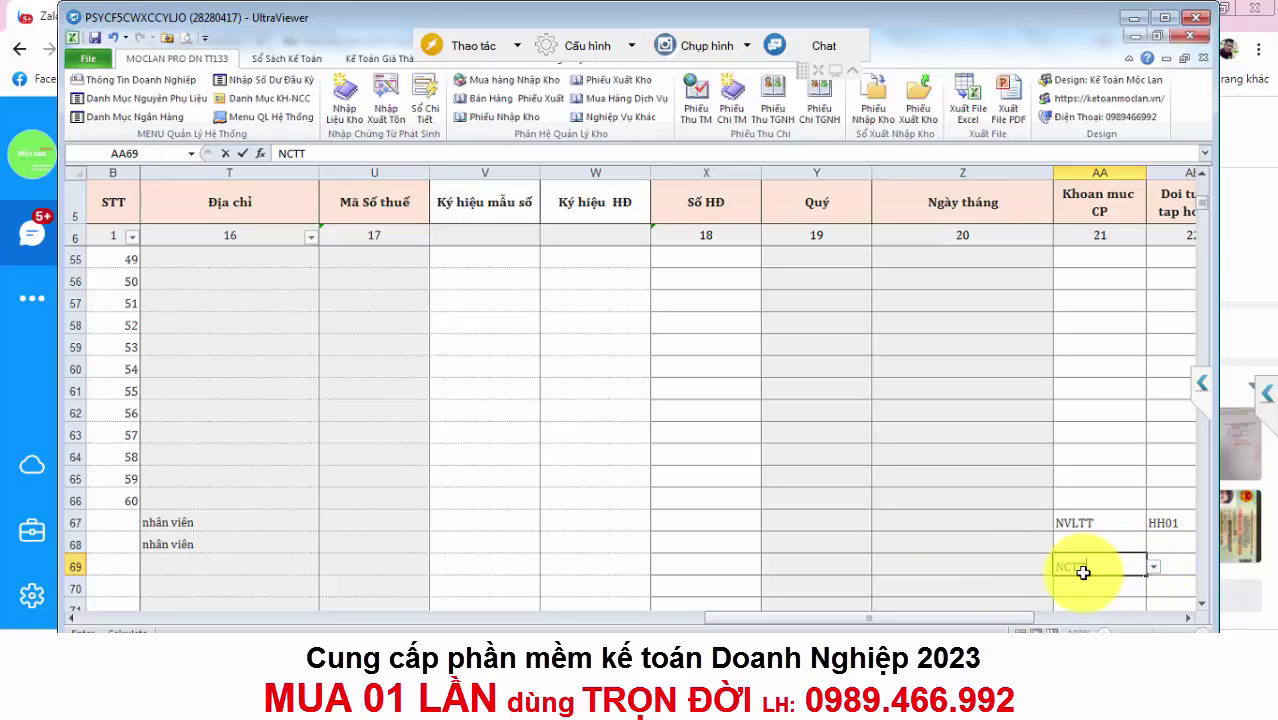
pyautogui.click(1165, 568)
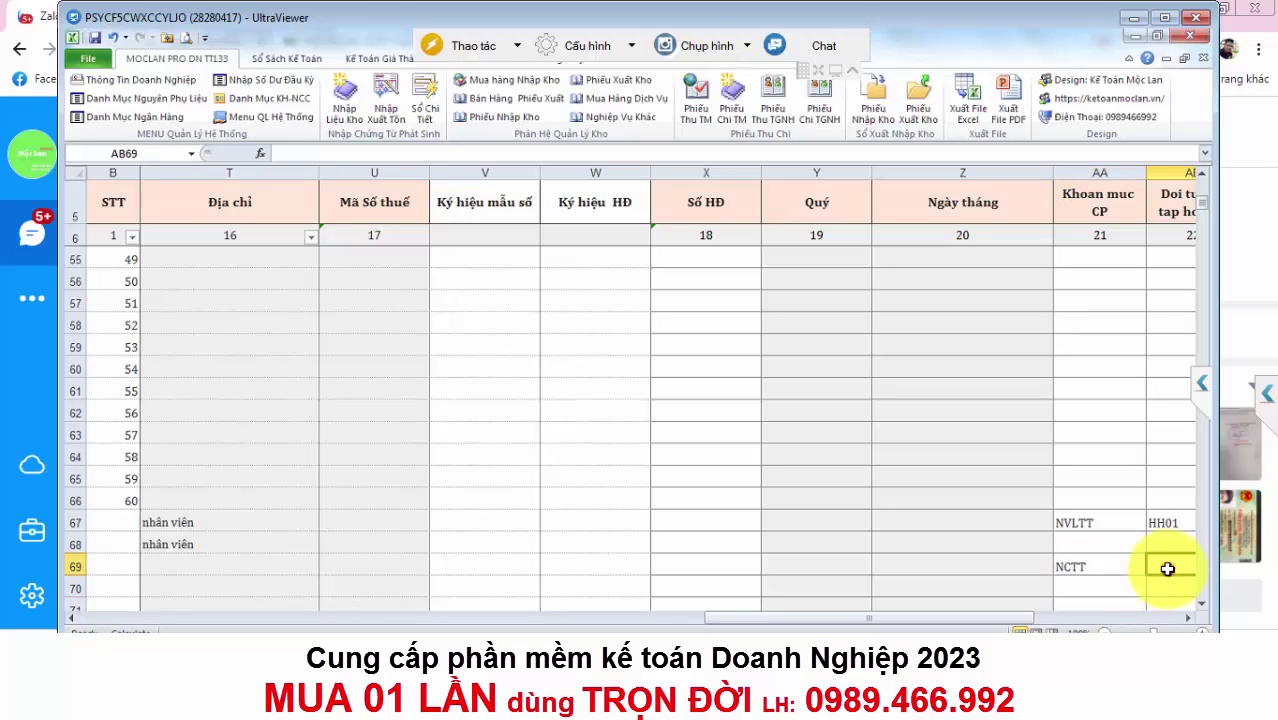
pyautogui.click(1187, 617)
pyautogui.click(984, 560)
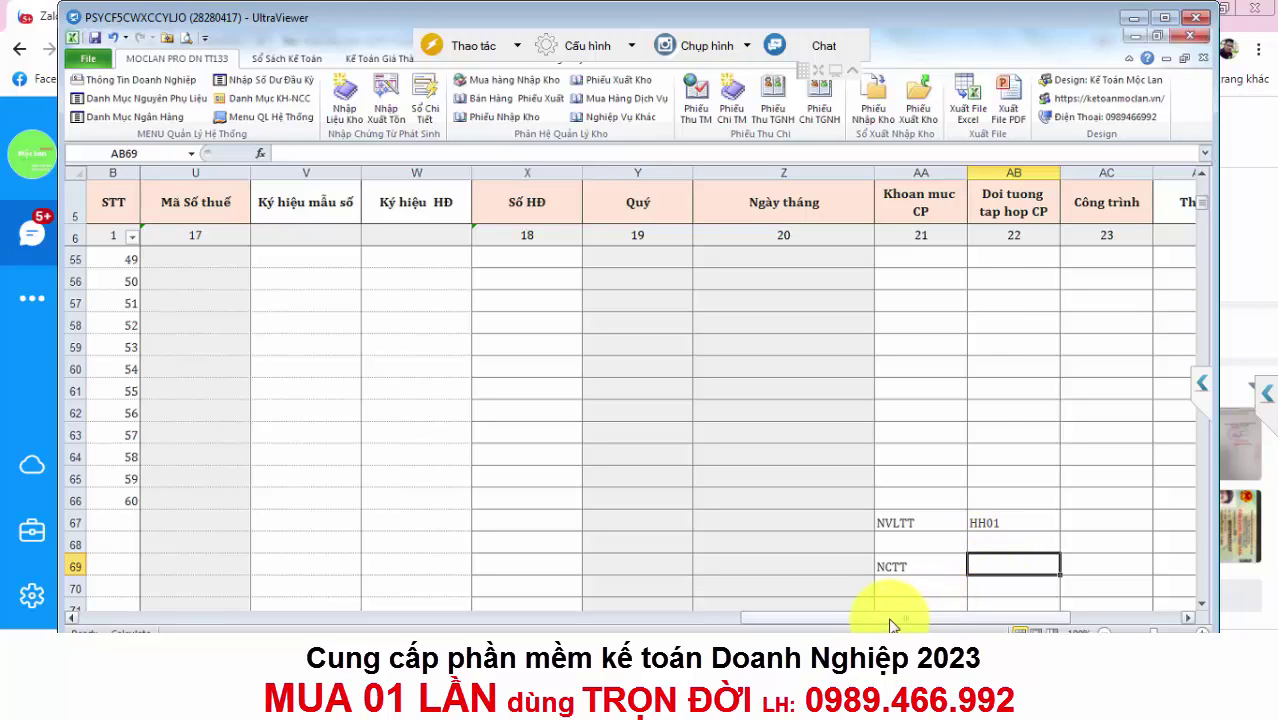
pyautogui.moveTo(890, 622); pyautogui.dragTo(890, 622)
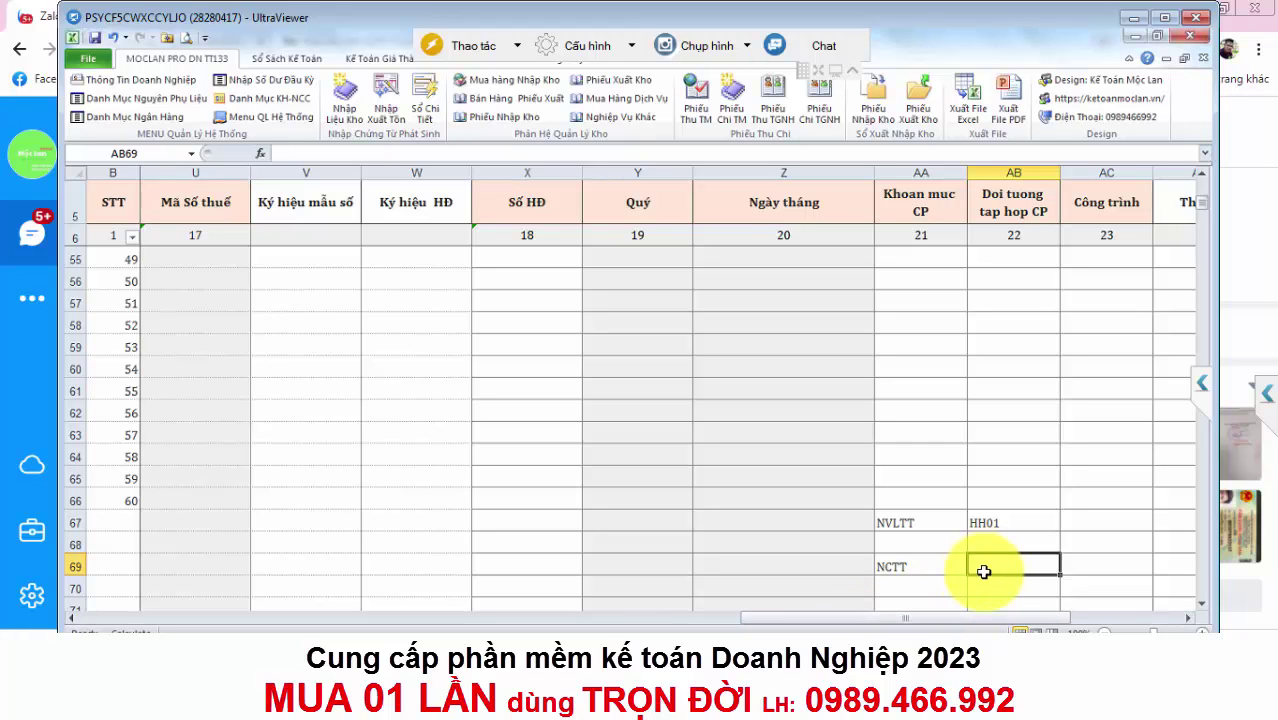
pyautogui.moveTo(885, 622); pyautogui.dragTo(70, 622)
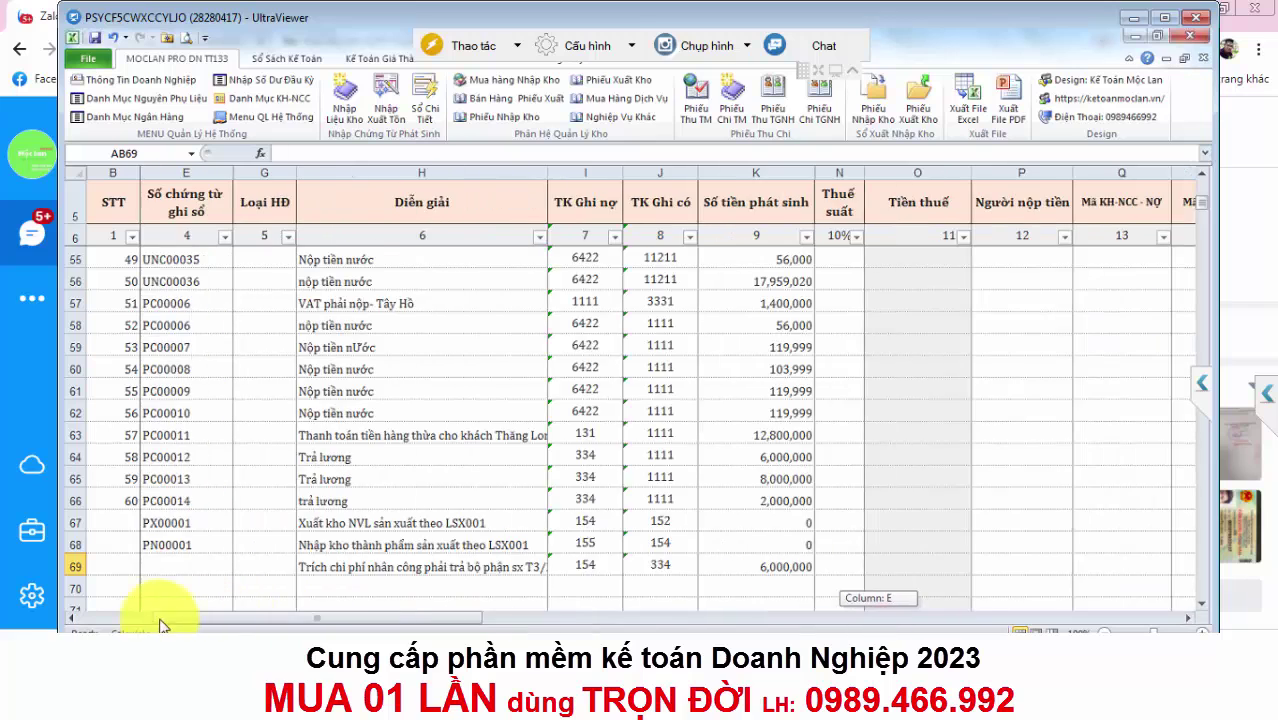
pyautogui.click(180, 587)
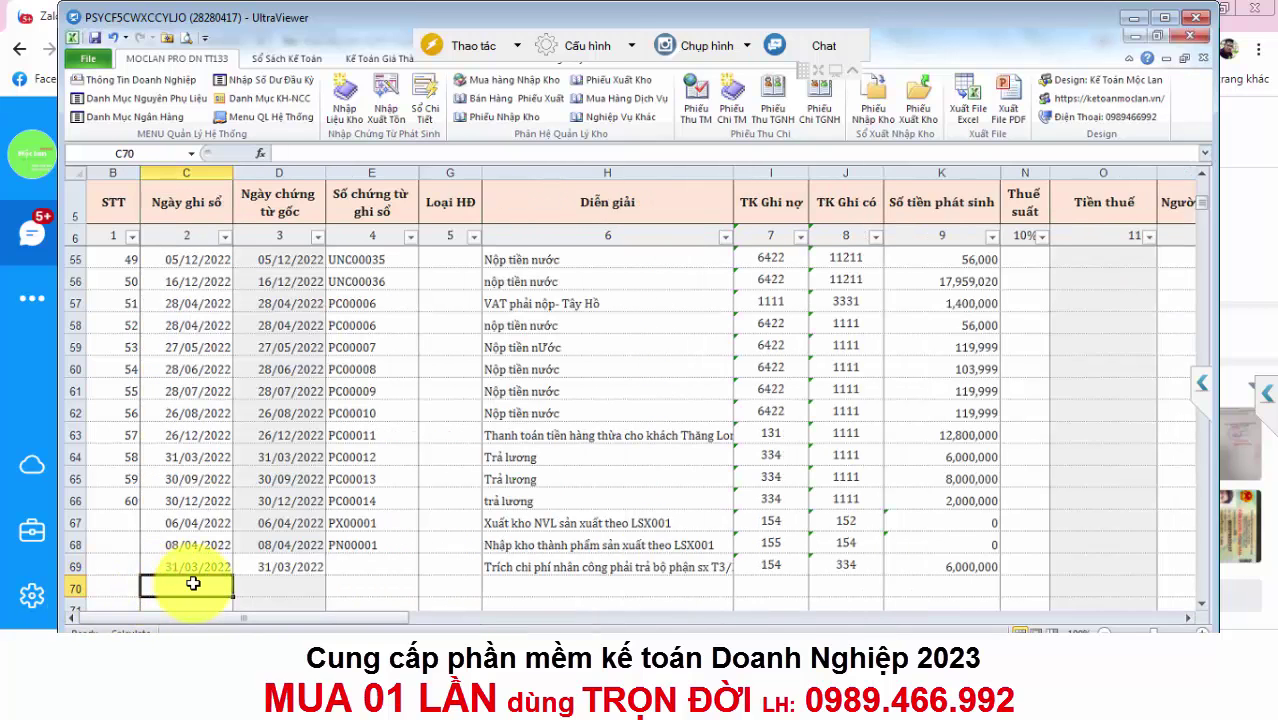
# Go from the main menu to the Phân bổ chi phí TK 242 sheet and drop down the Tháng list.
pyautogui.click(257, 114)
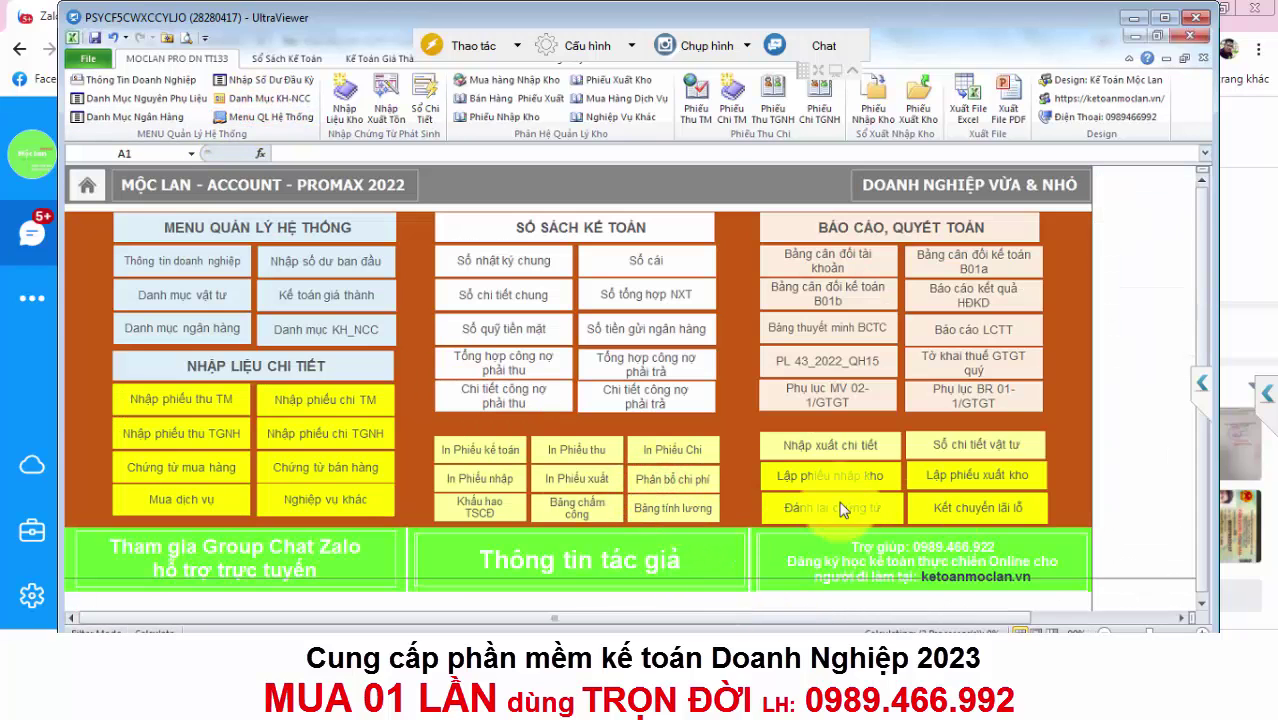
pyautogui.click(680, 487)
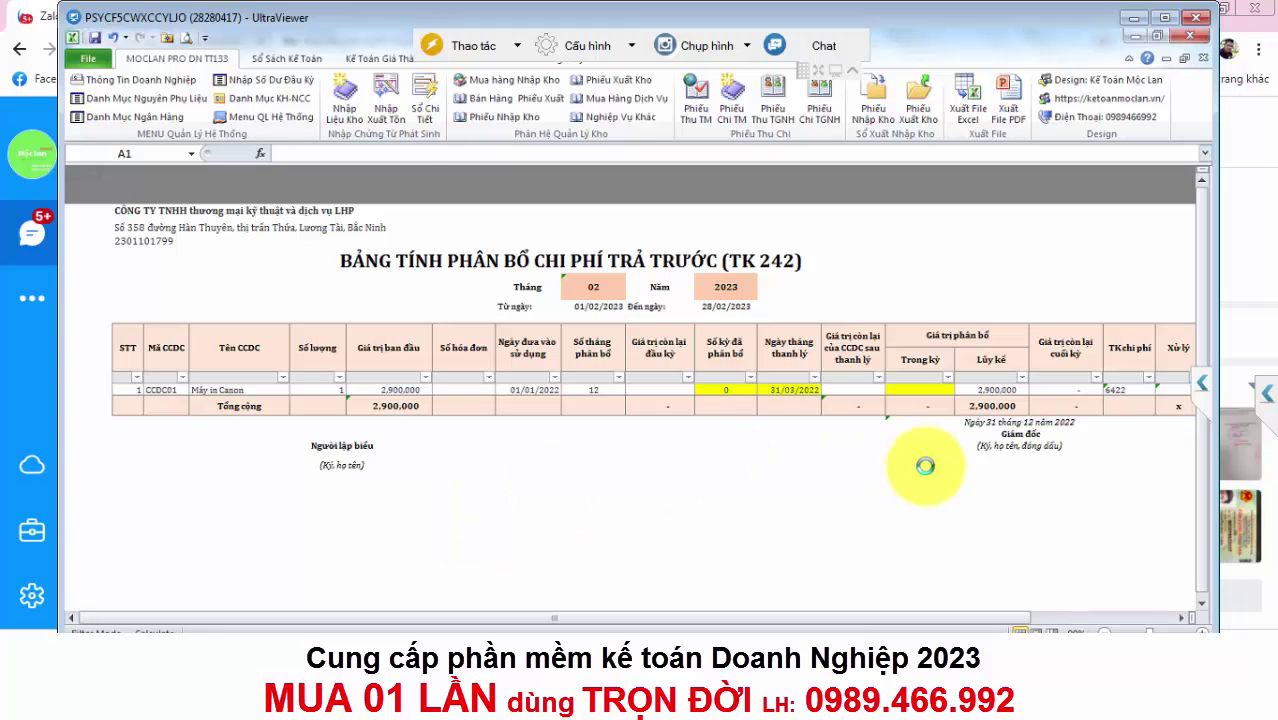
pyautogui.click(1113, 391)
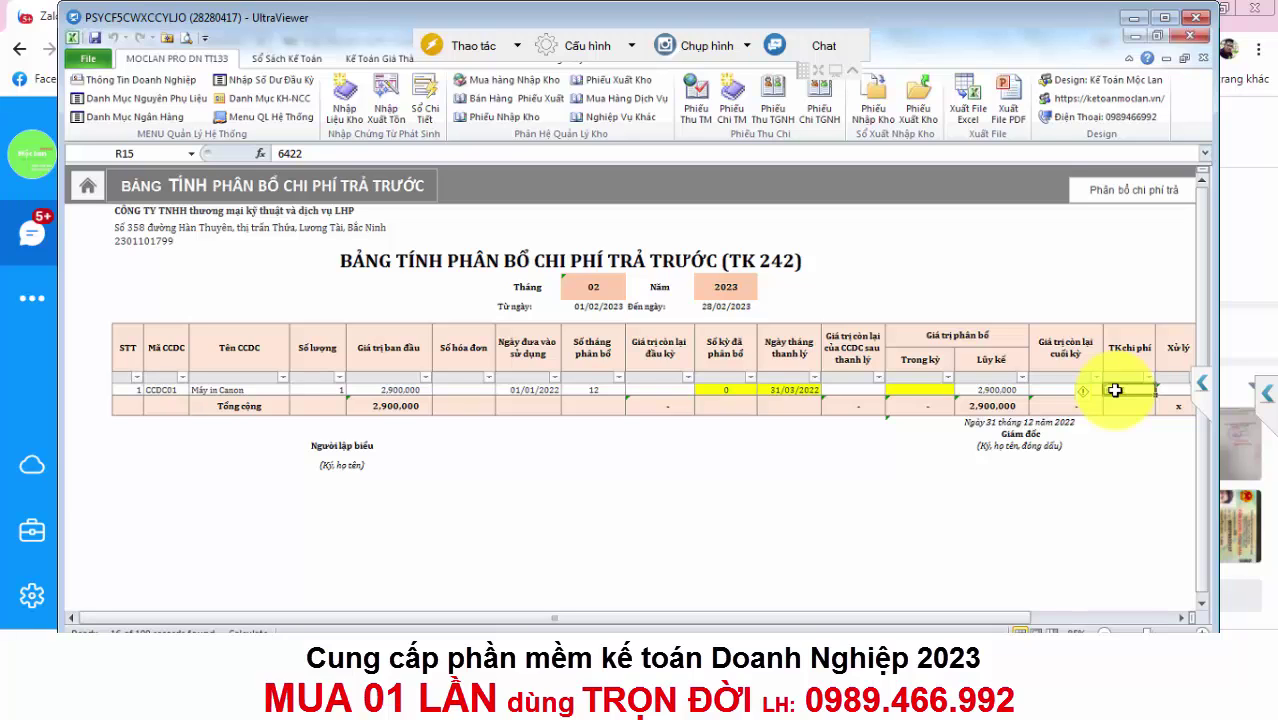
pyautogui.click(86, 186)
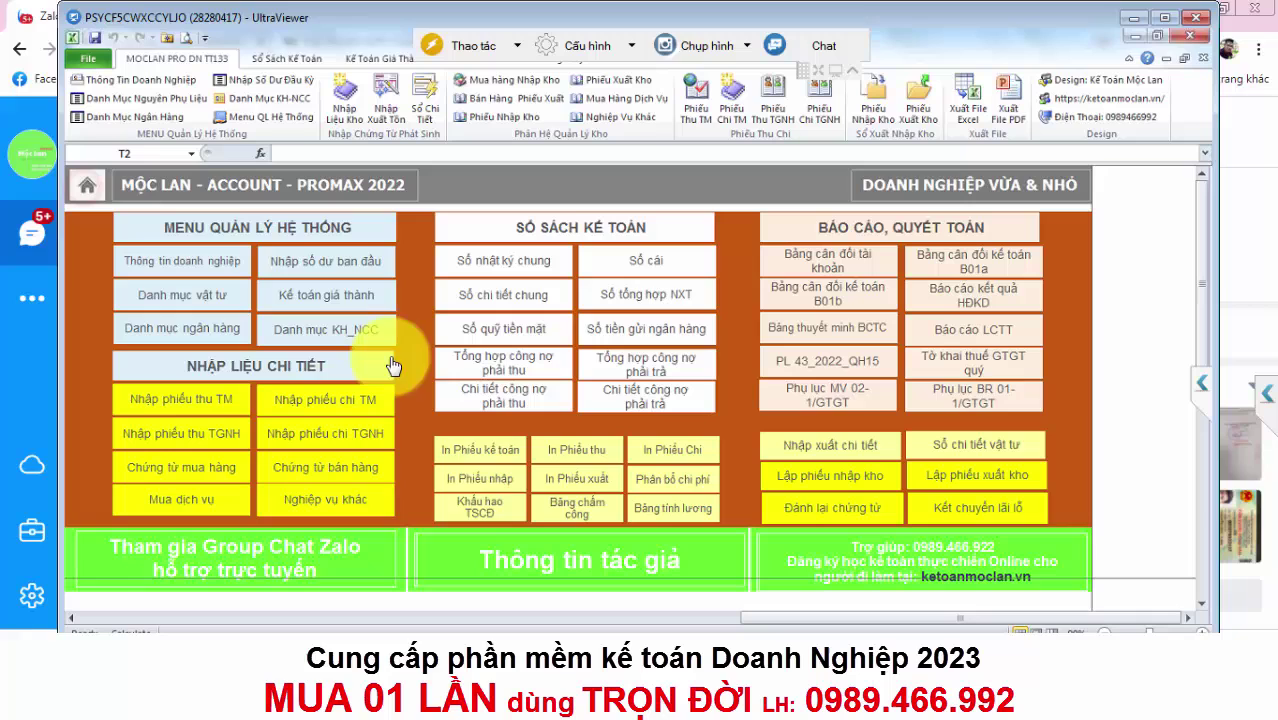
pyautogui.click(463, 509)
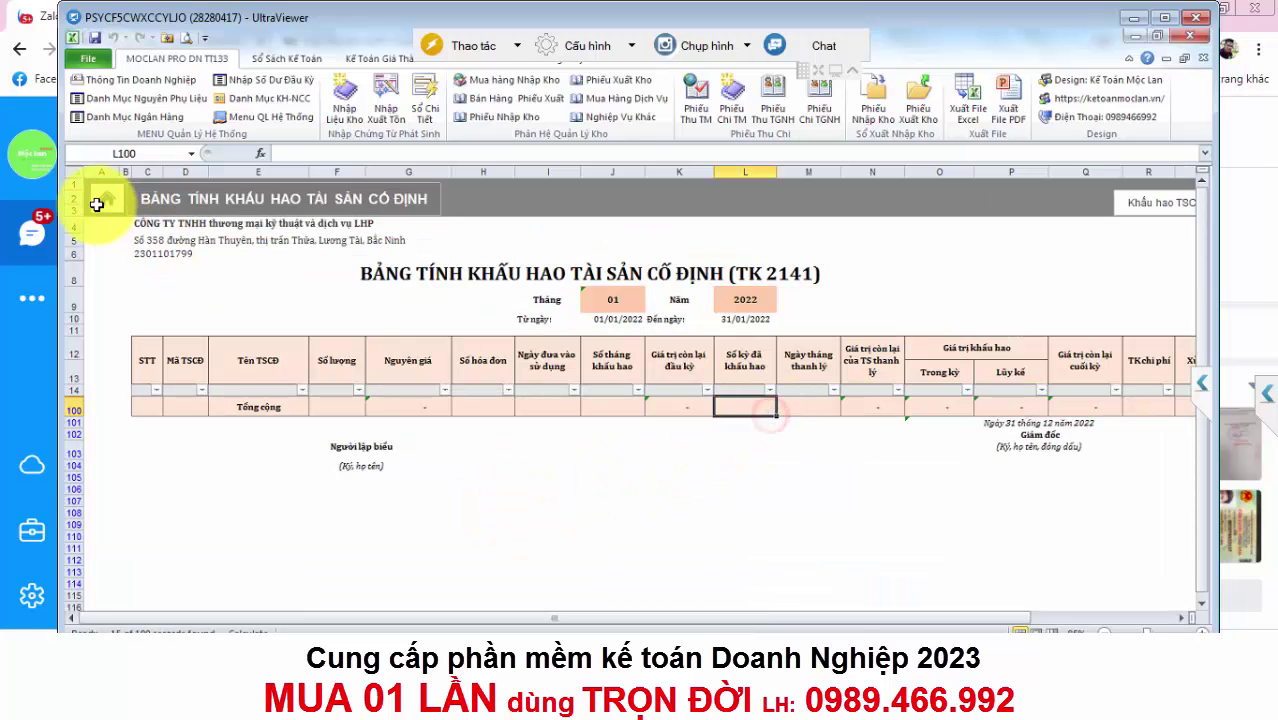
pyautogui.click(108, 197)
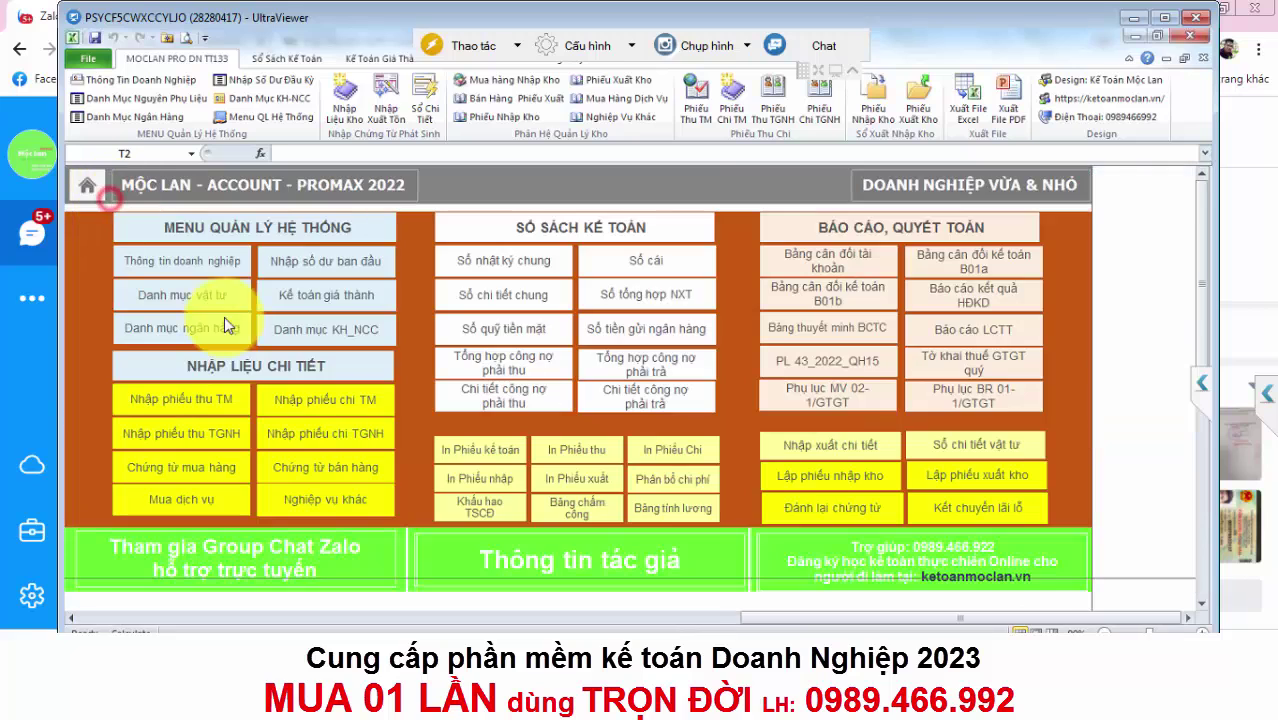
pyautogui.click(659, 482)
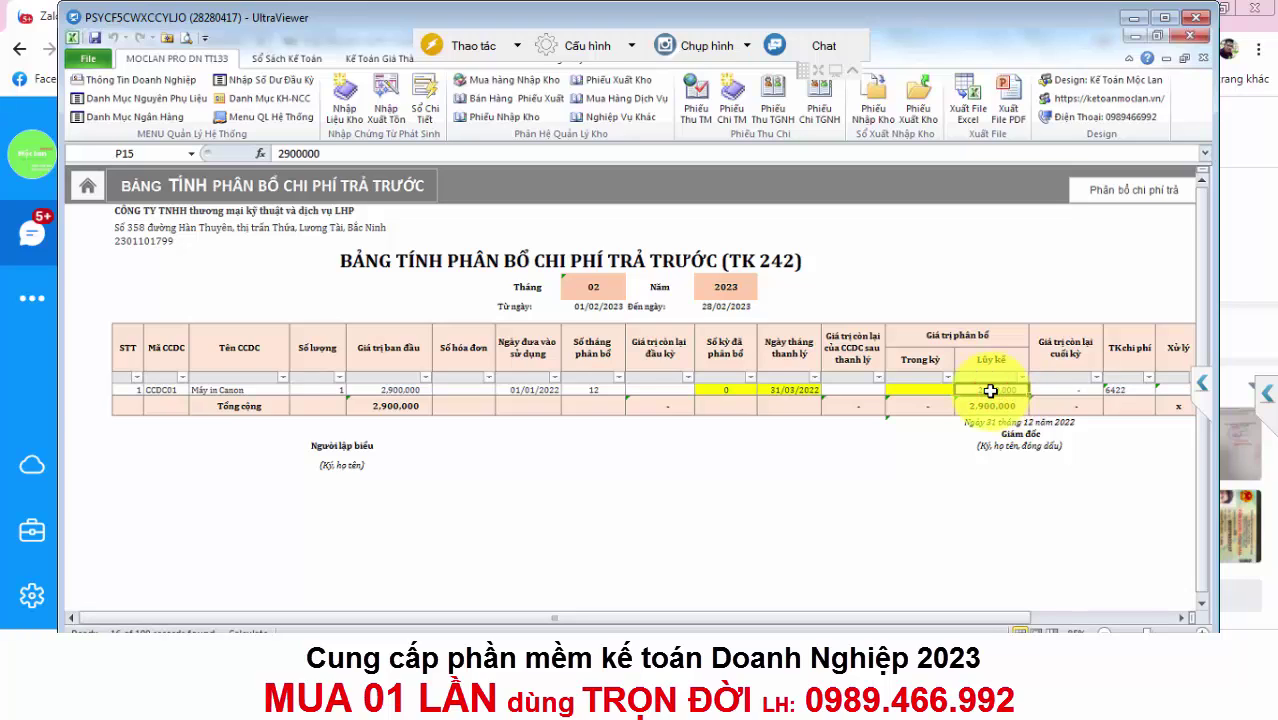
pyautogui.click(594, 287)
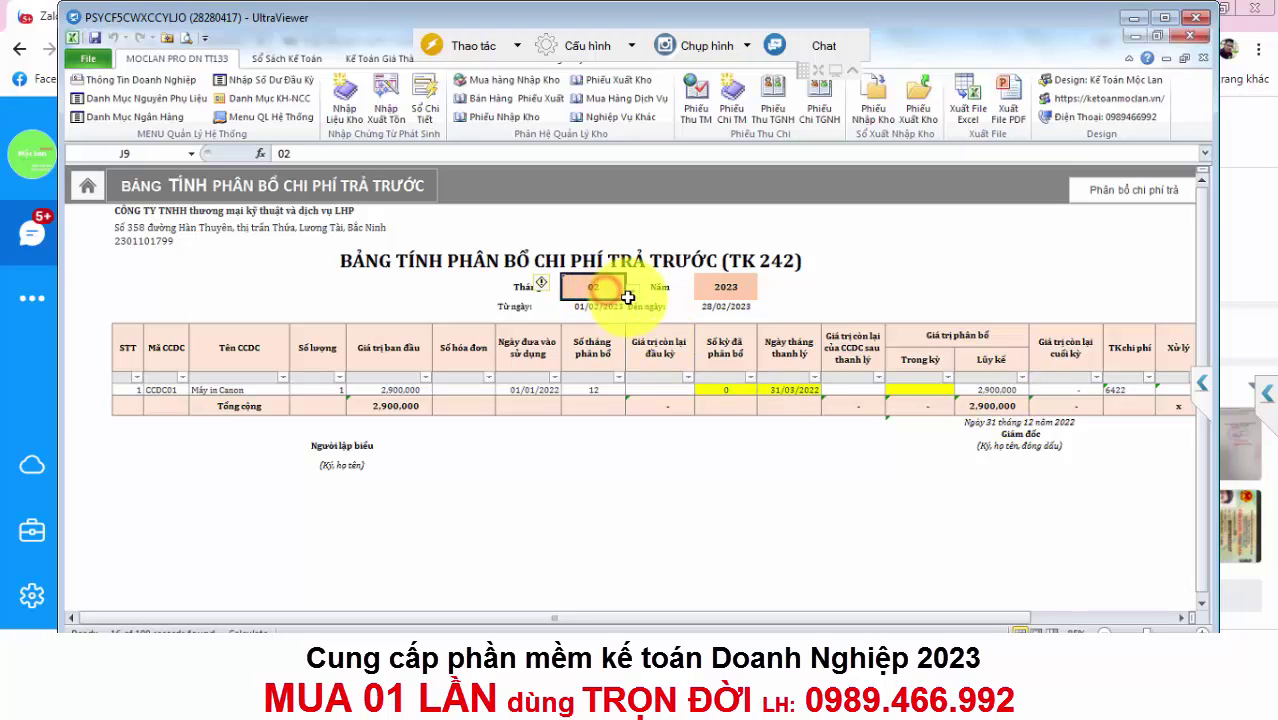
pyautogui.click(632, 291)
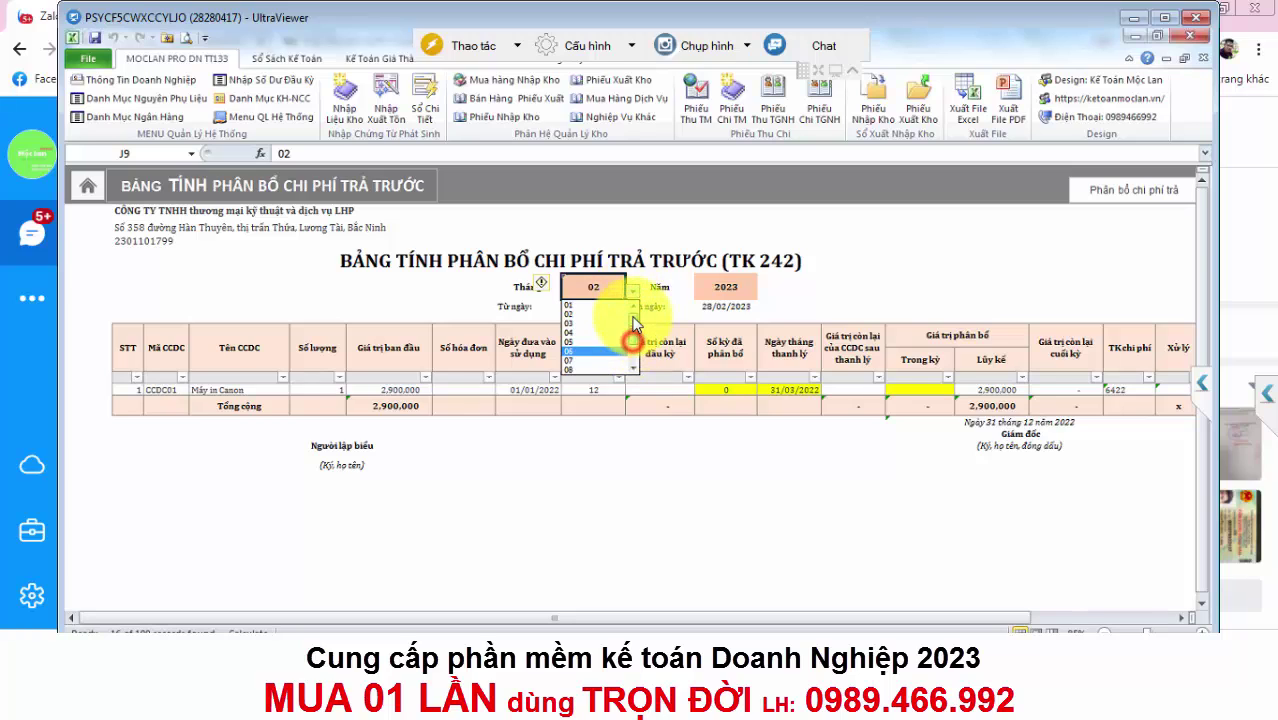
# Set the month to 01 and the printer's in-service date to 01/01/2023.
pyautogui.click(580, 314)
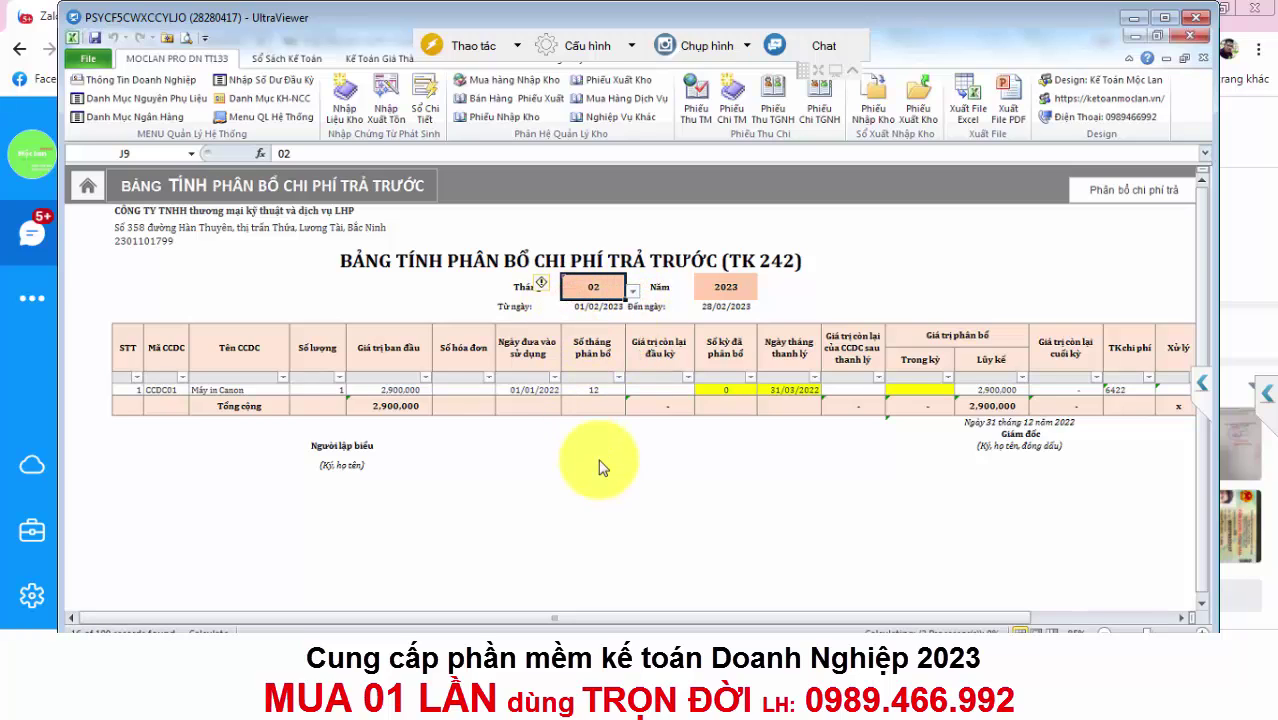
pyautogui.click(530, 390)
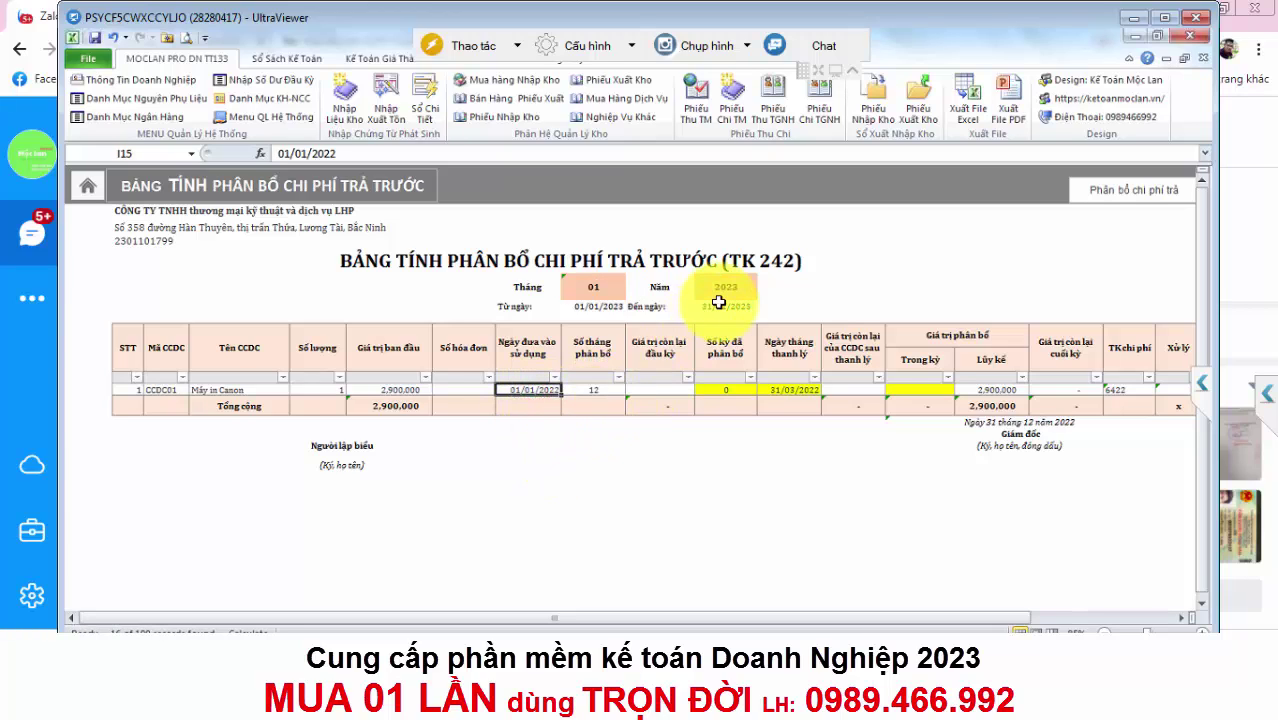
pyautogui.click(338, 153)
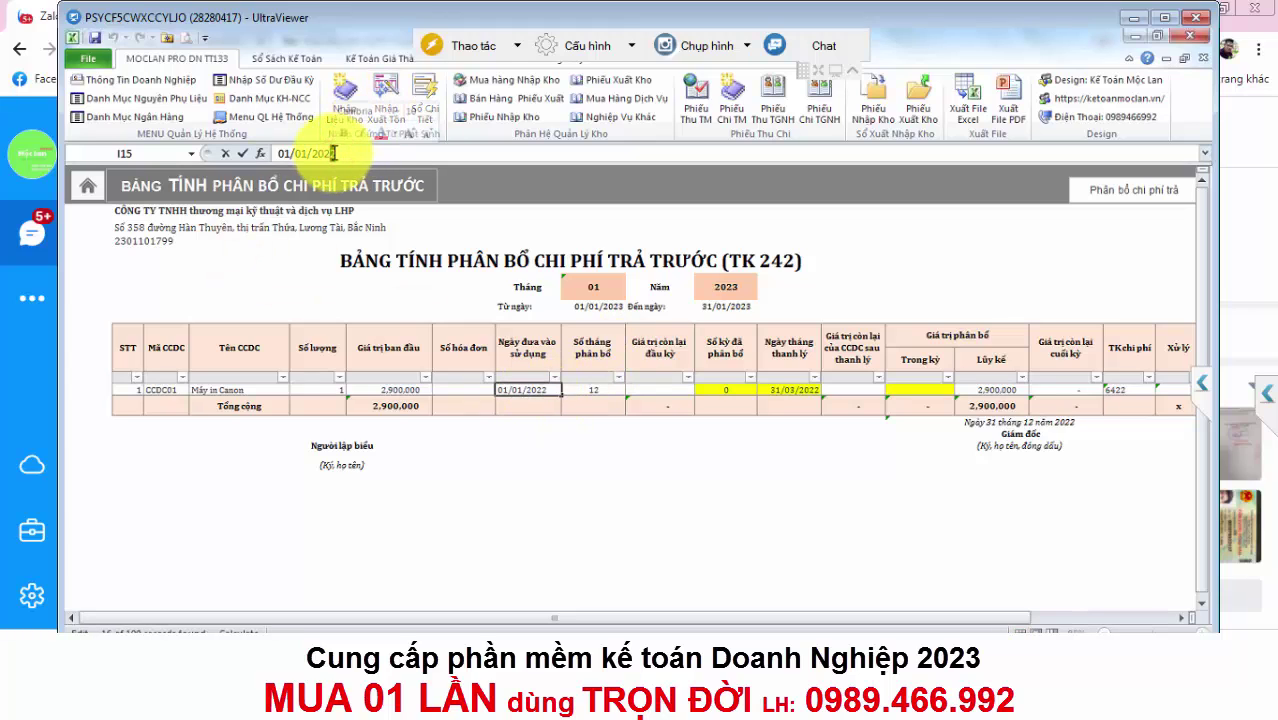
pyautogui.press('BackSpace')
pyautogui.write('3')
pyautogui.click(540, 460)
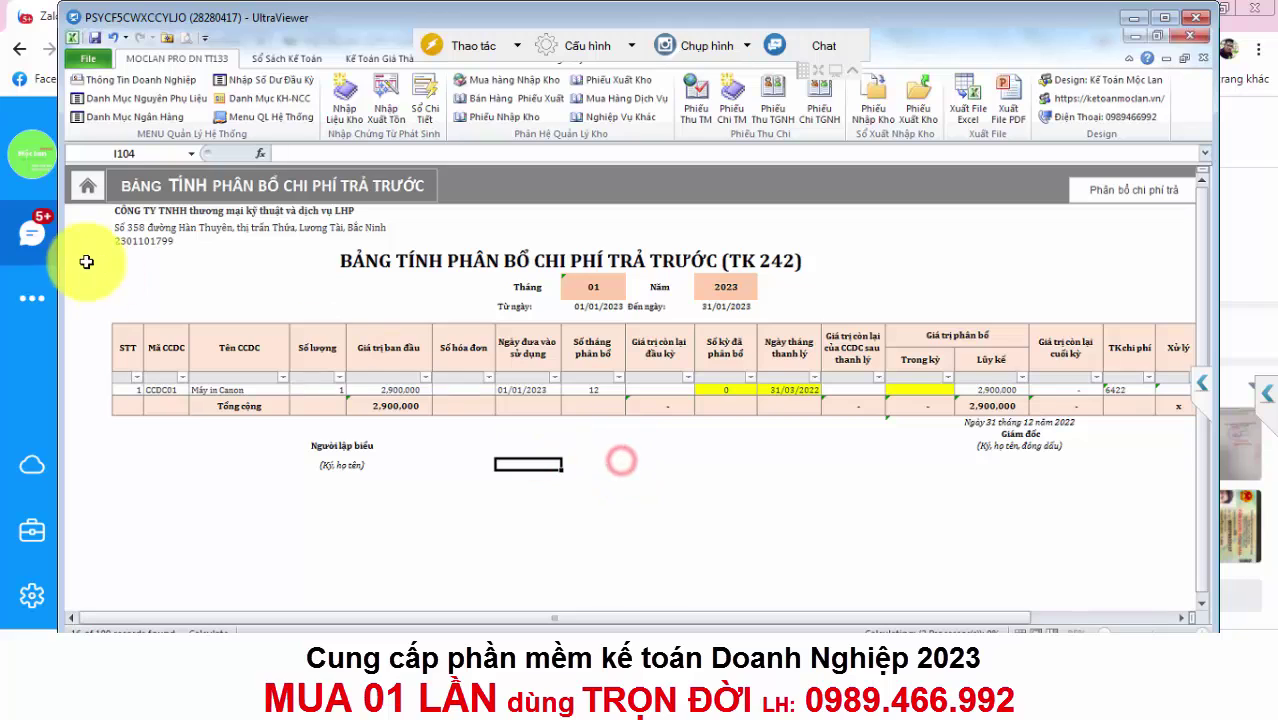
# Reopen the allocation sheet and verify 241,667 allocated to account 6422.
pyautogui.click(86, 186)
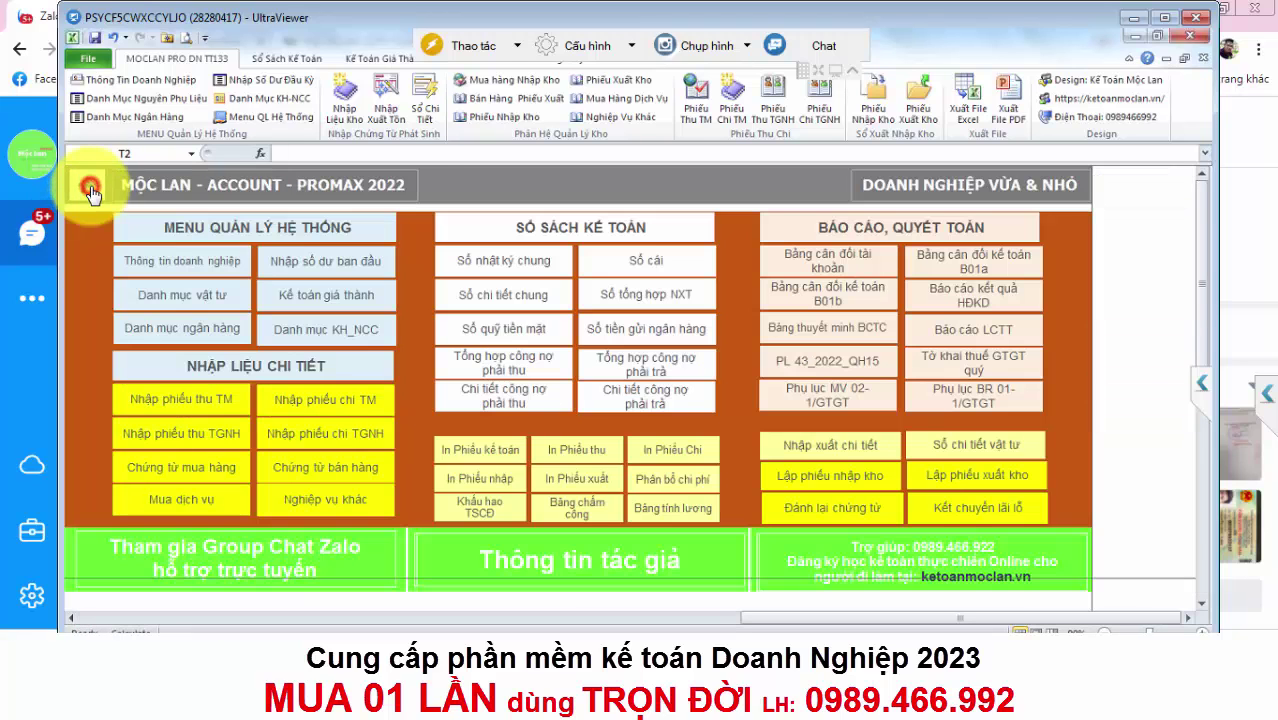
pyautogui.click(668, 486)
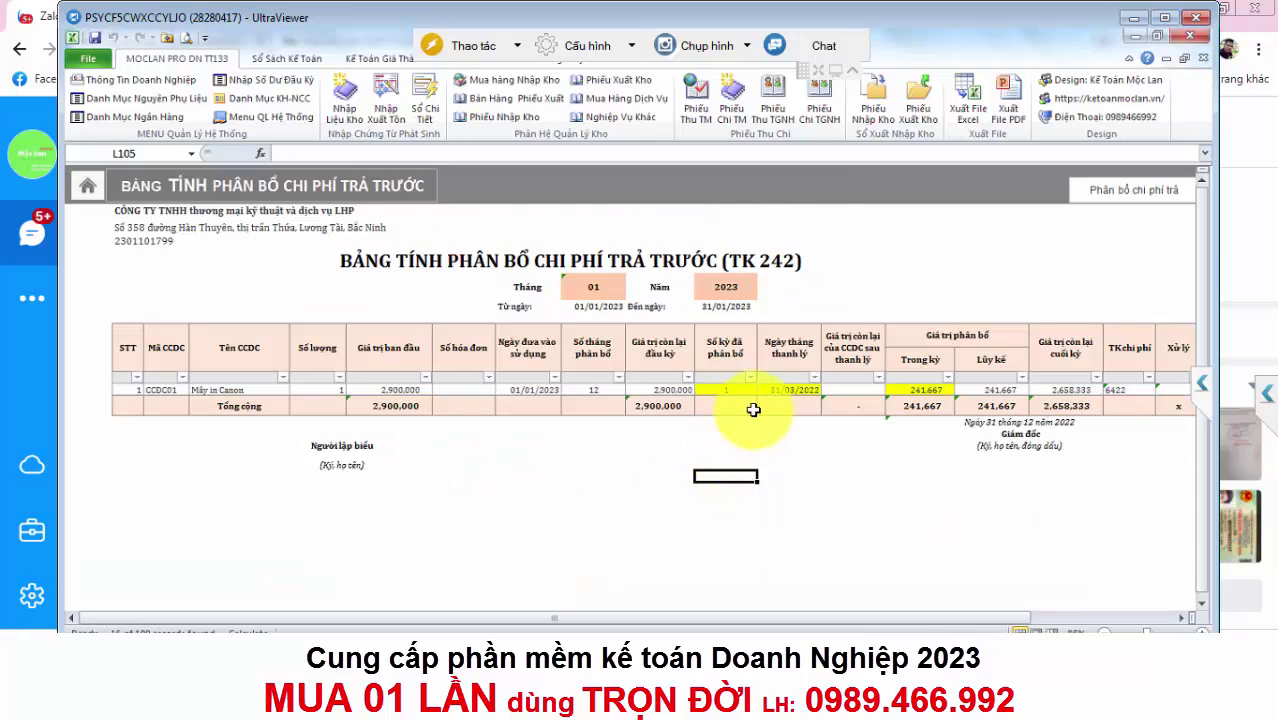
pyautogui.click(753, 410)
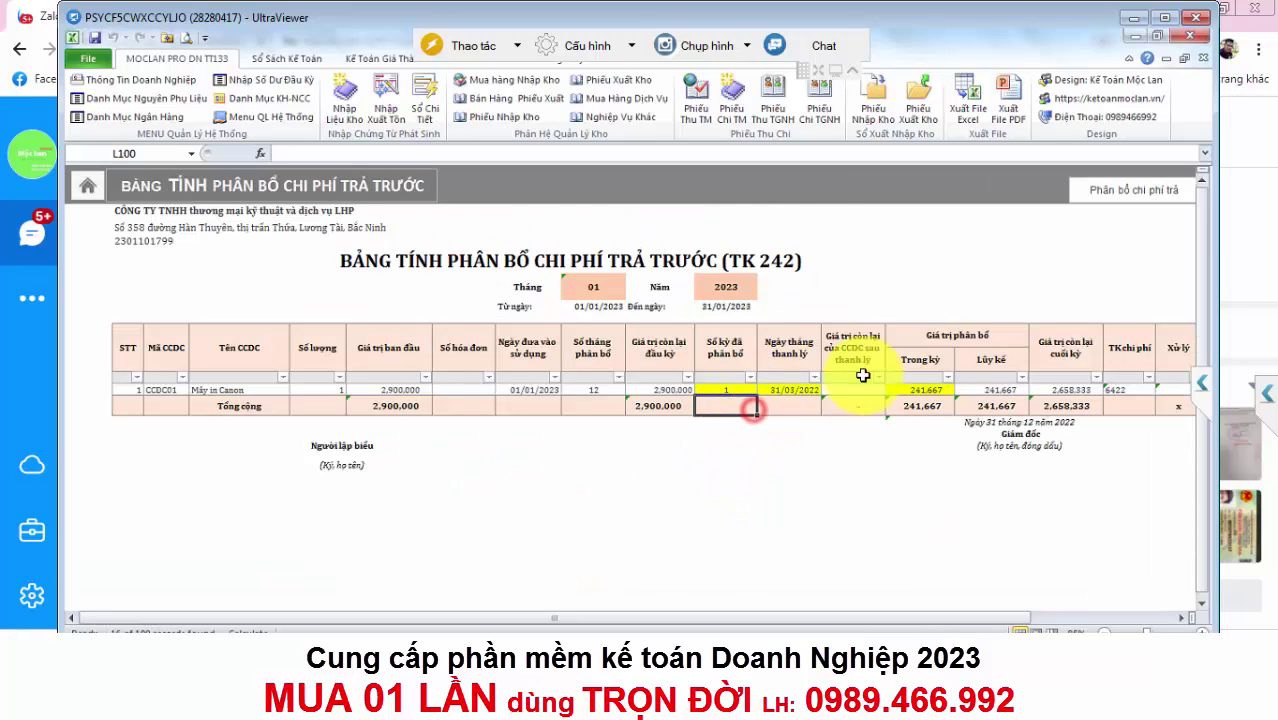
pyautogui.click(925, 390)
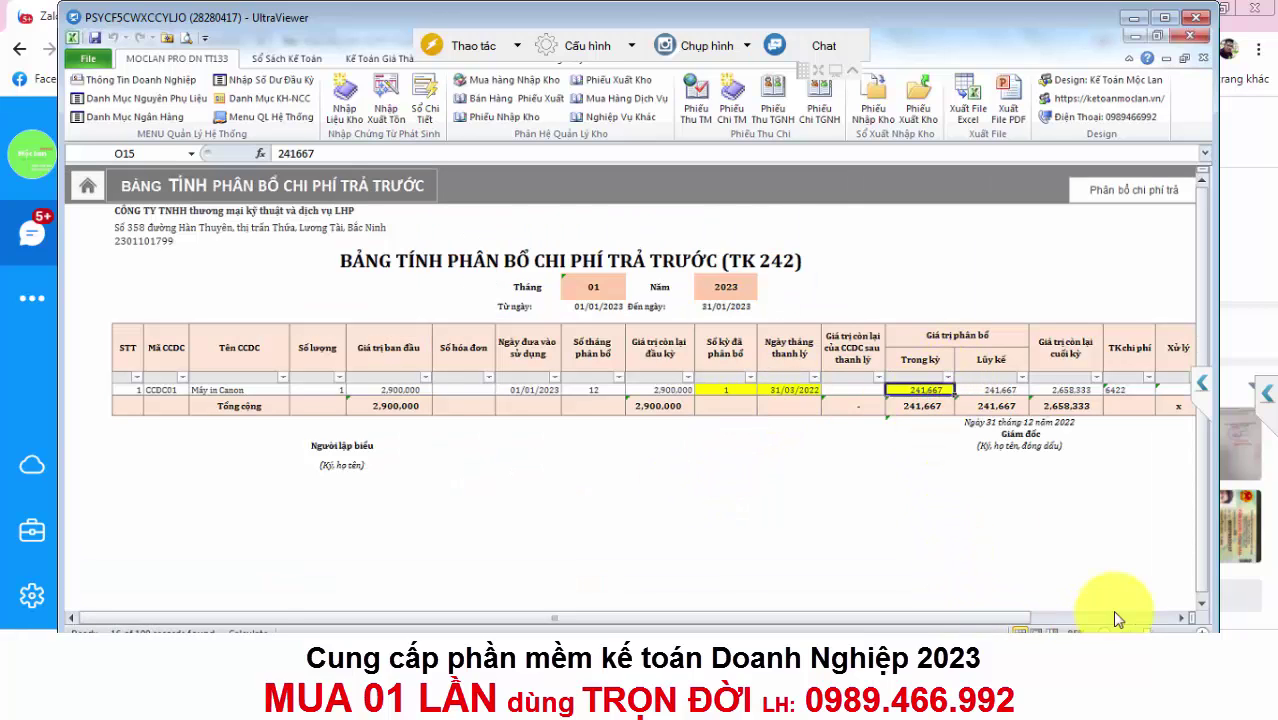
pyautogui.click(1138, 393)
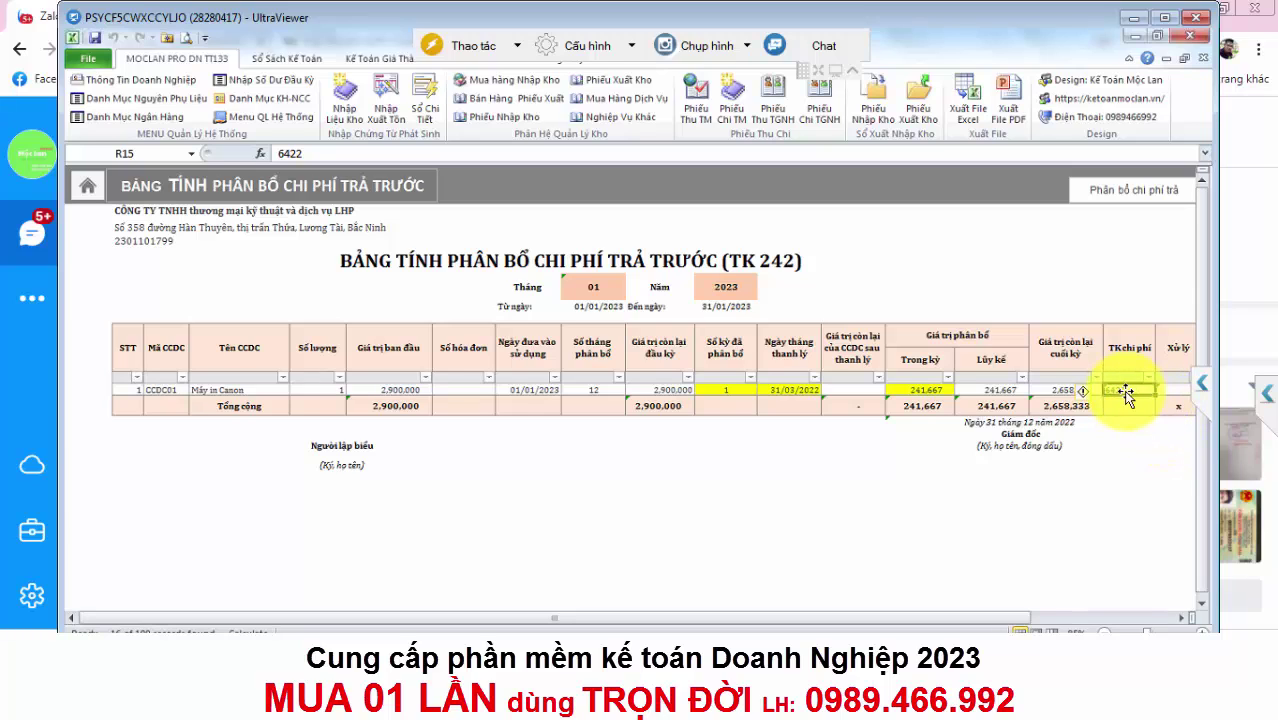
# Run the January prepaid expense allocation and acknowledge the success message.
pyautogui.click(593, 287)
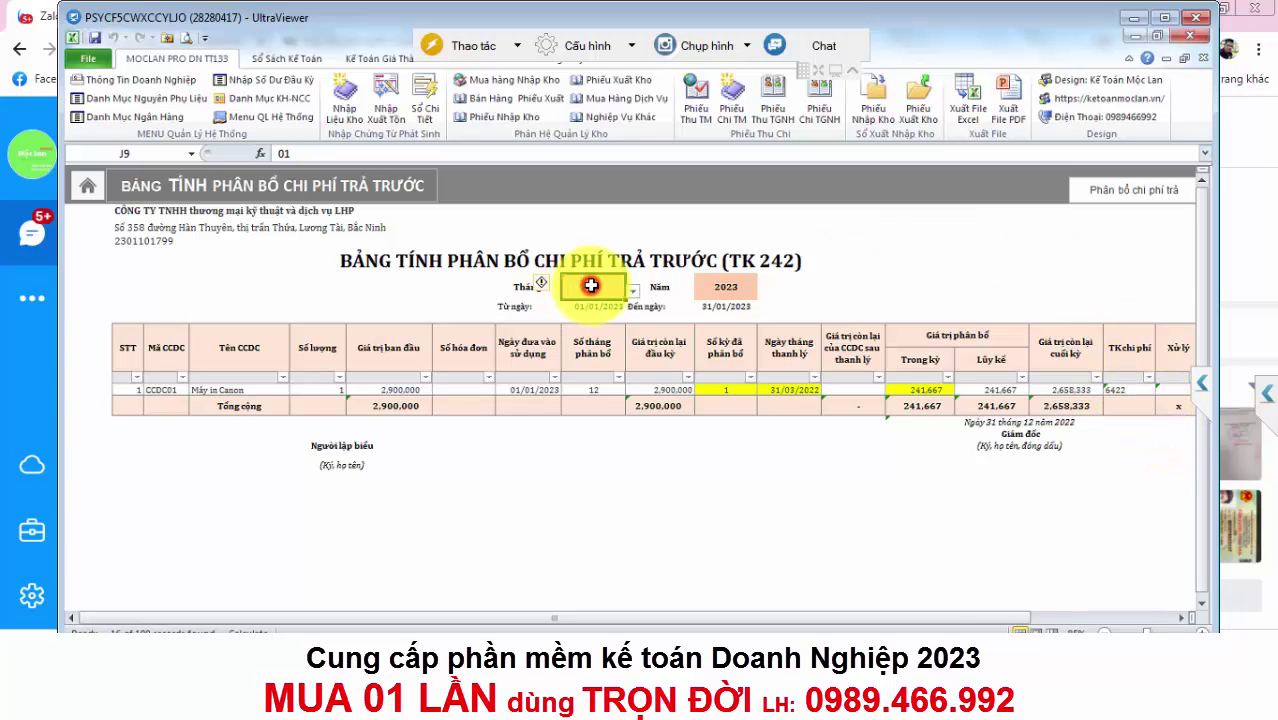
pyautogui.click(1094, 199)
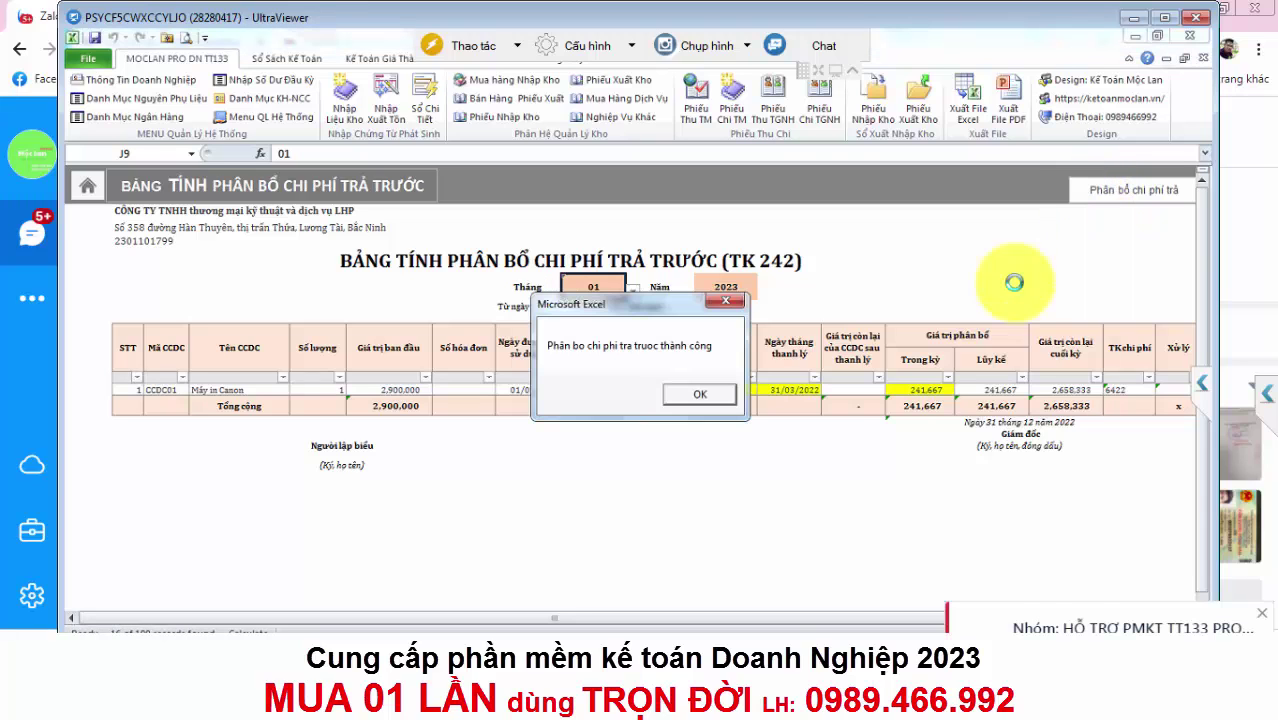
pyautogui.click(697, 396)
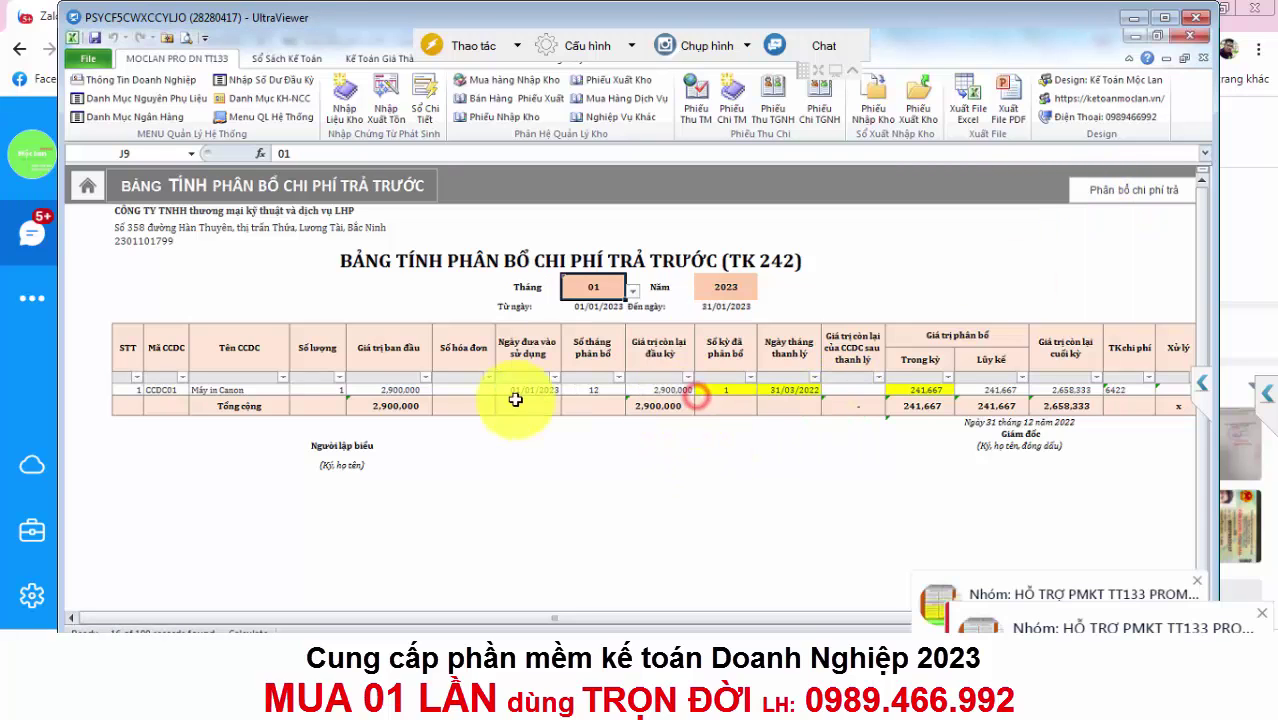
# Verify the new journal entry posts 241,667 debit 6422, credit 242.
pyautogui.click(87, 185)
pyautogui.click(288, 362)
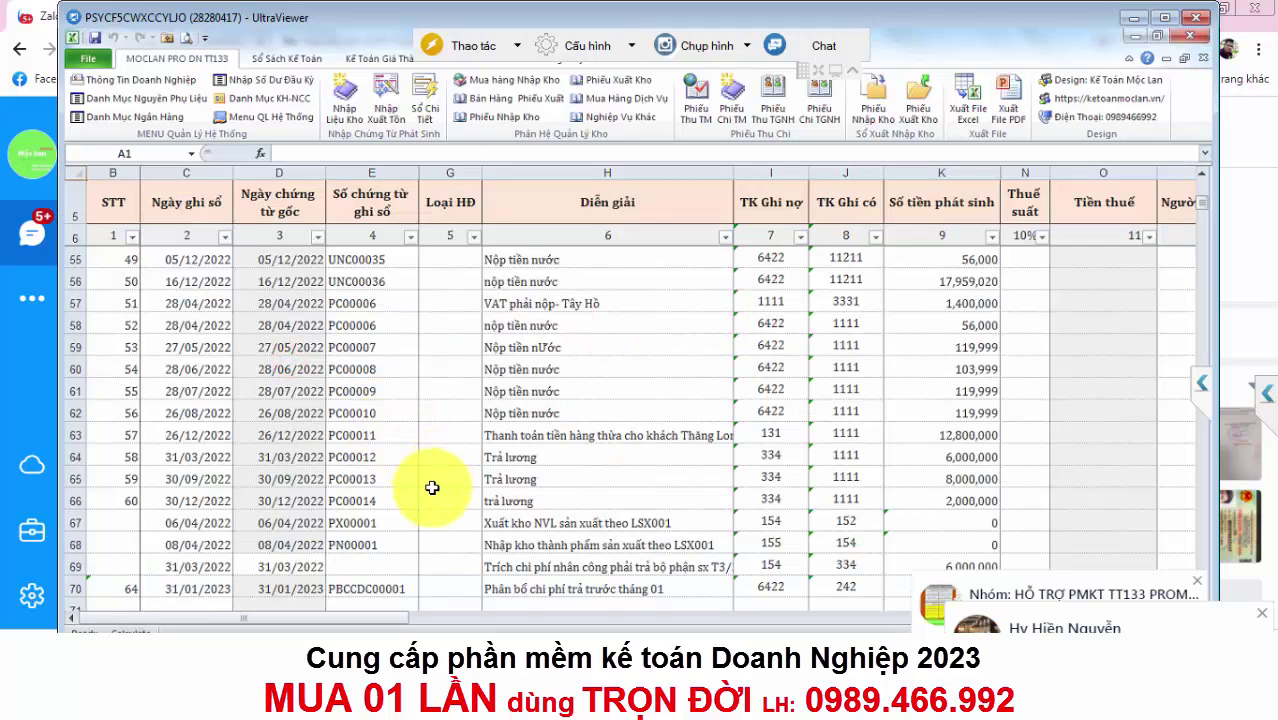
pyautogui.scroll(-3, 428, 488)
pyautogui.click(801, 391)
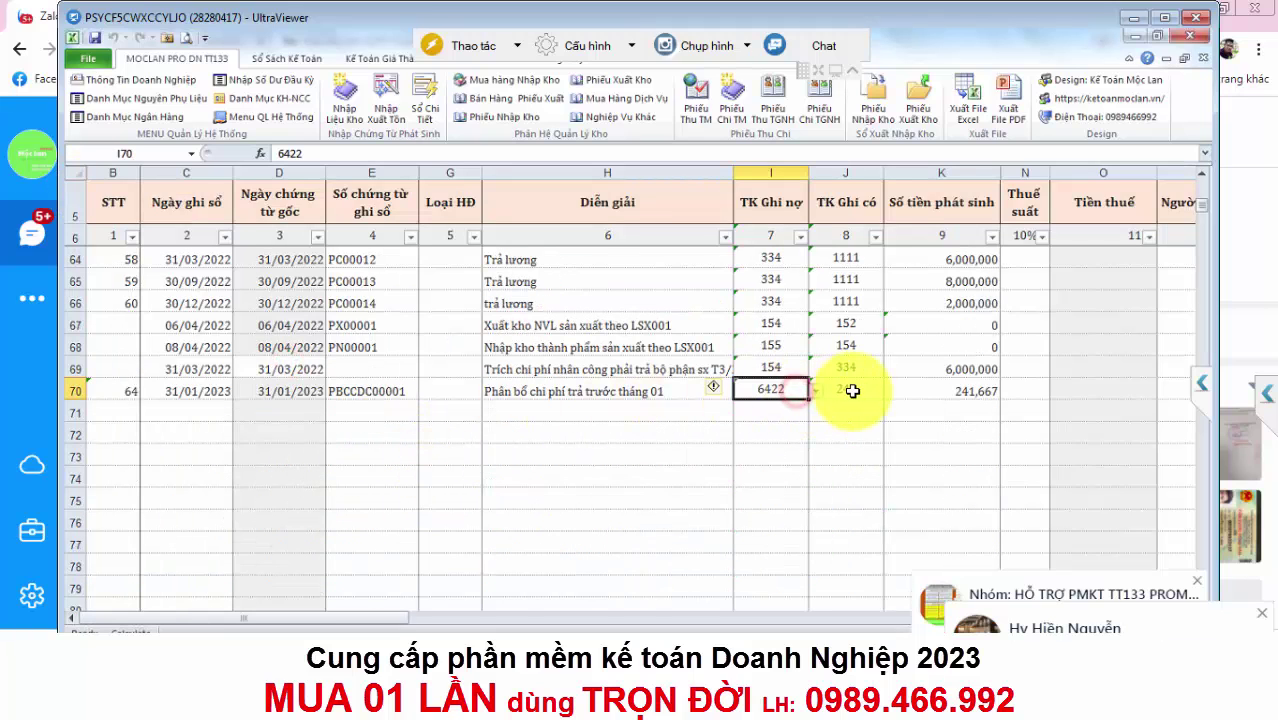
pyautogui.click(855, 393)
pyautogui.click(930, 393)
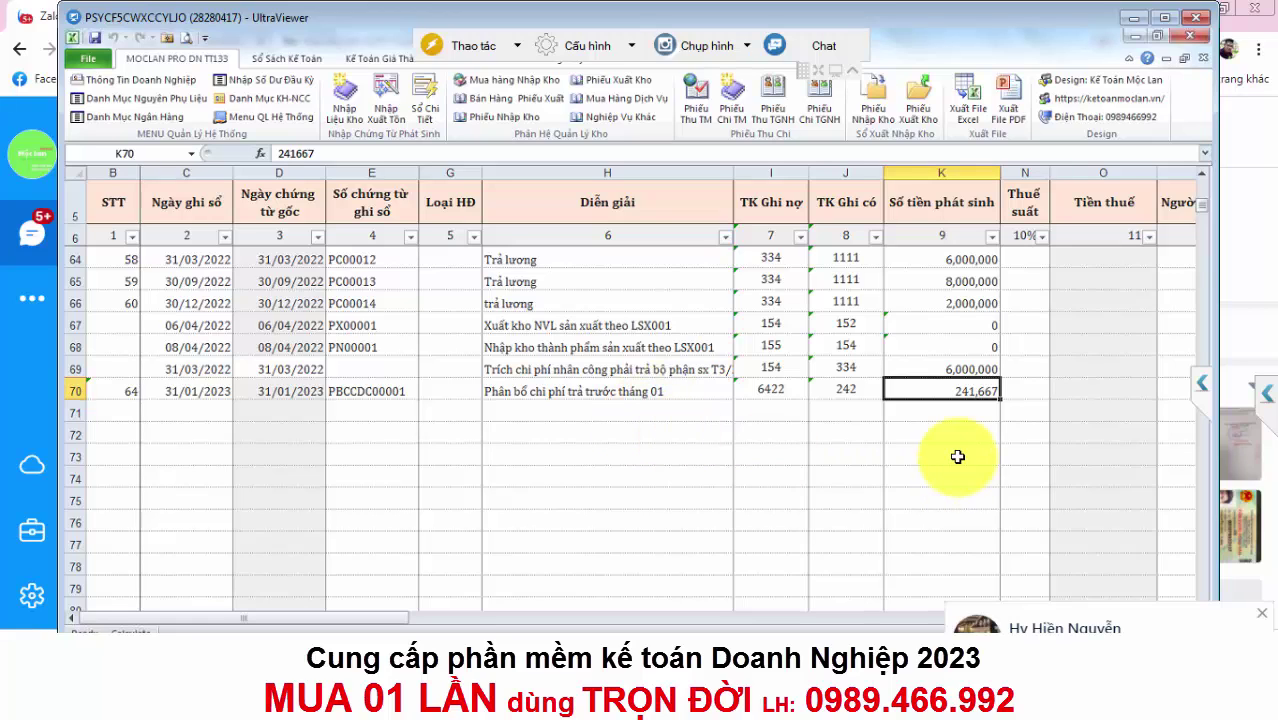
pyautogui.click(772, 390)
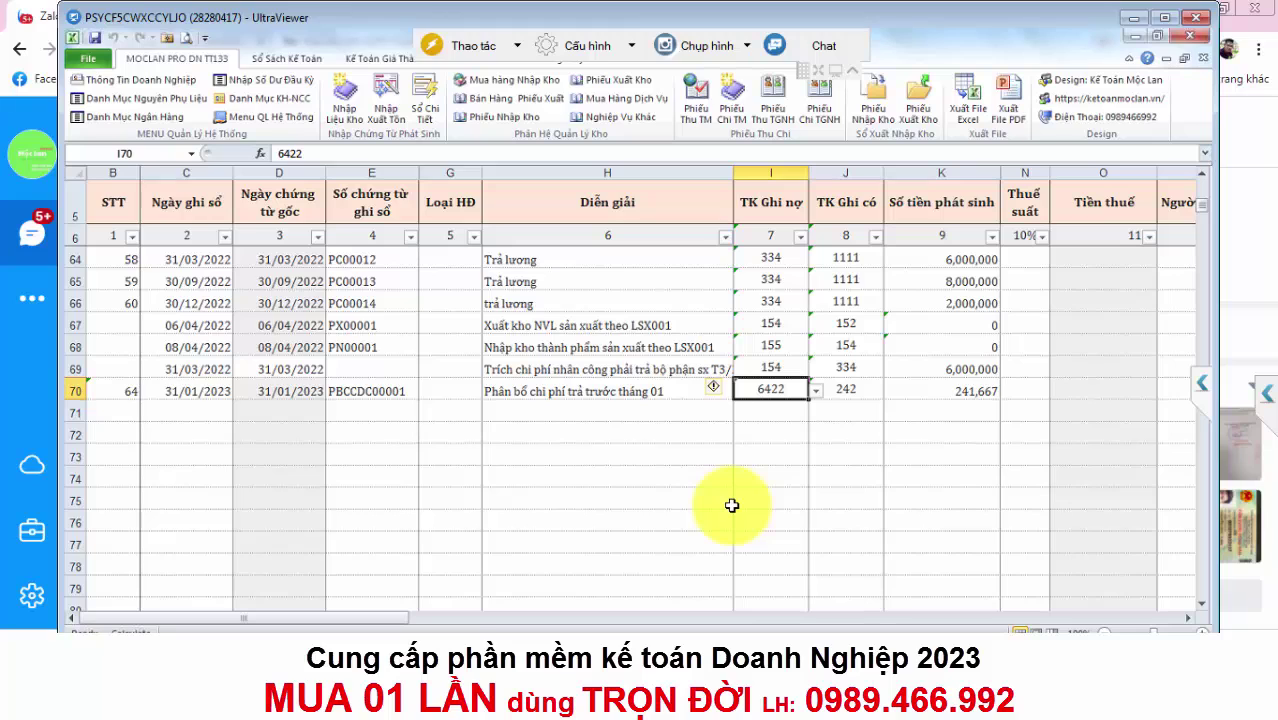
pyautogui.click(385, 369)
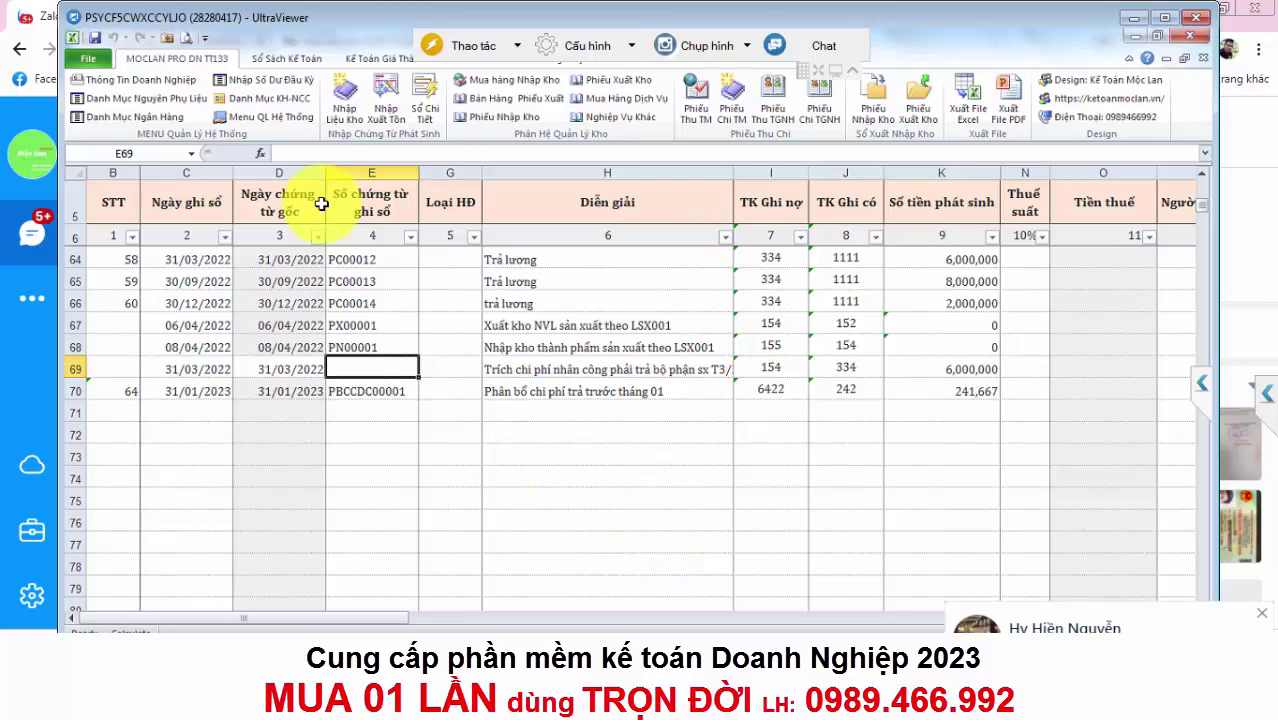
# Open Bảng tính giá thành sản xuất from the Kế Toán Giá Thành ribbon tab.
pyautogui.click(375, 58)
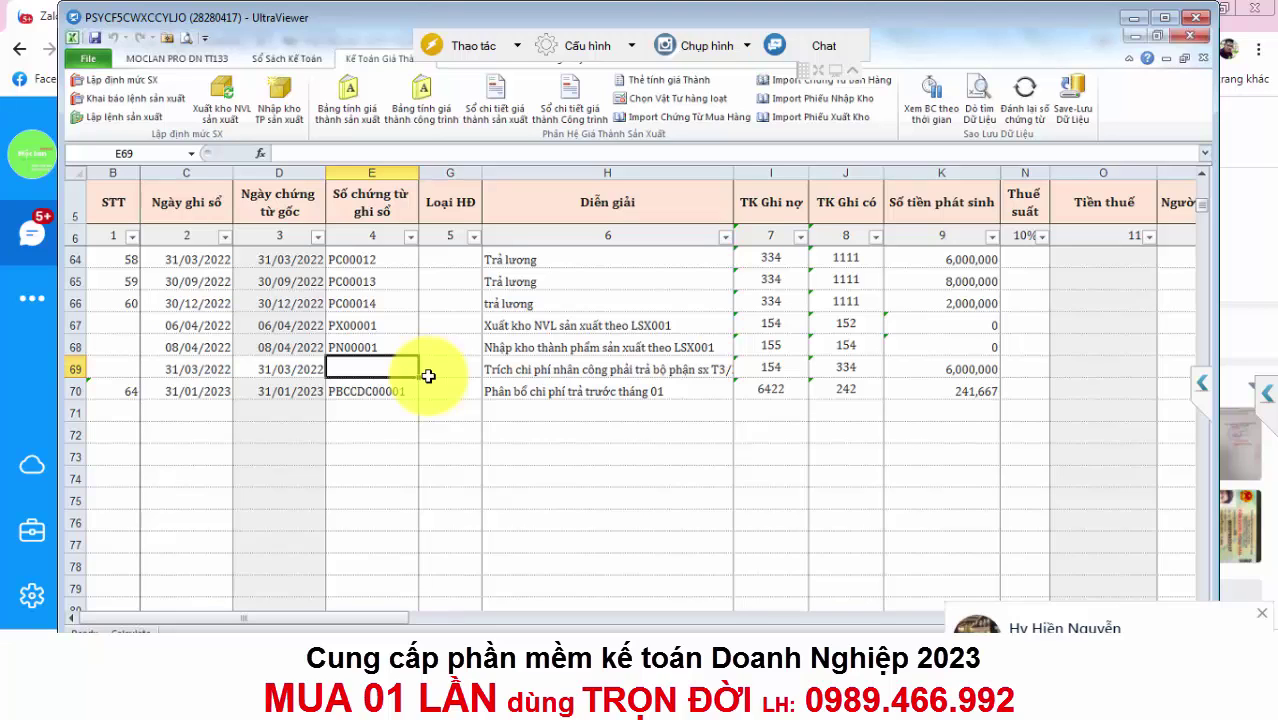
pyautogui.click(360, 121)
pyautogui.click(378, 514)
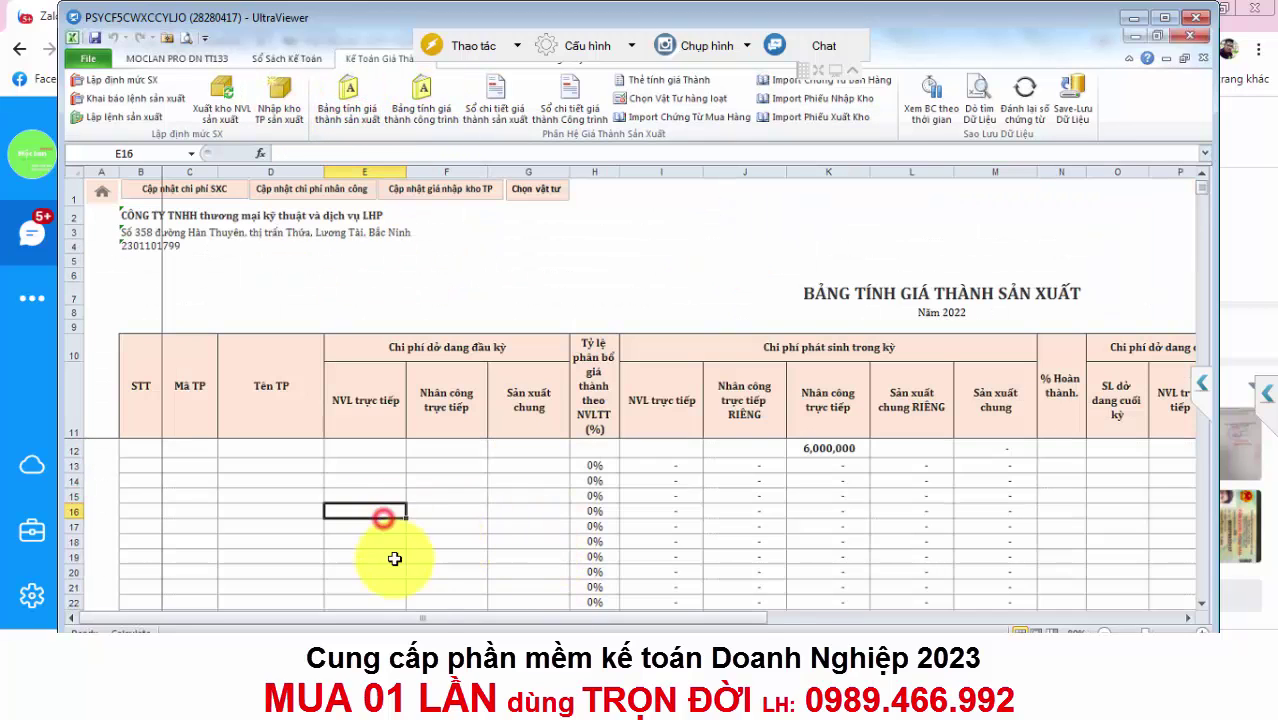
pyautogui.click(178, 449)
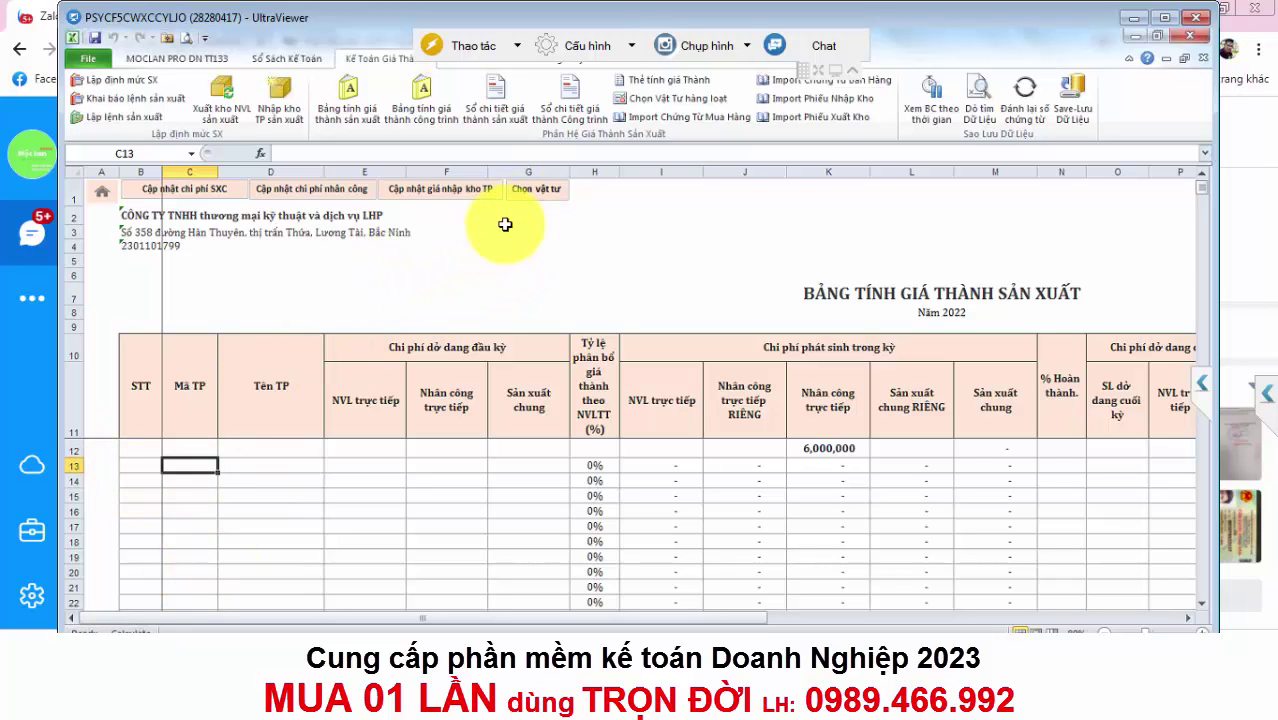
# Add finished goods HH01 through HH09 to the cost sheet from the search list.
pyautogui.click(537, 200)
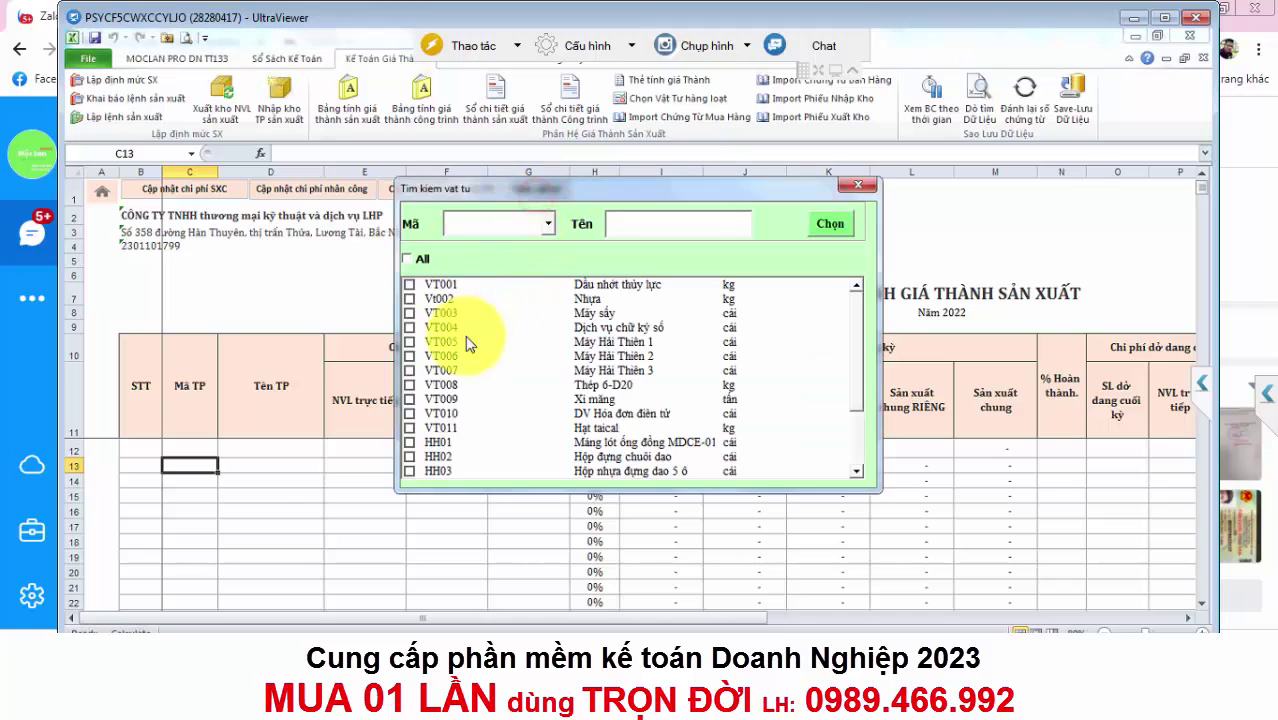
pyautogui.click(413, 443)
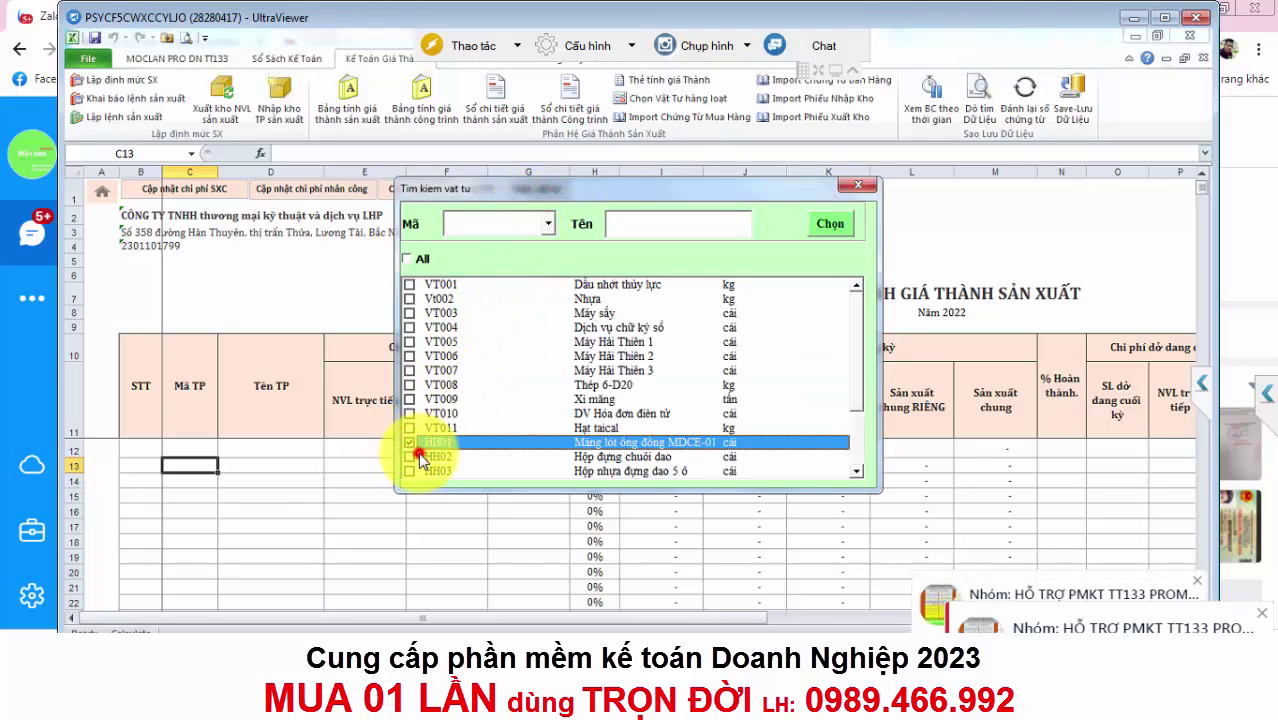
pyautogui.click(418, 456)
pyautogui.click(415, 470)
pyautogui.moveTo(856, 400)
pyautogui.mouseDown()
pyautogui.moveTo(855, 457)
pyautogui.moveTo(813, 471)
pyautogui.moveTo(513, 371)
pyautogui.moveTo(828, 395)
pyautogui.moveTo(858, 470)
pyautogui.mouseUp()
pyautogui.click(411, 399)
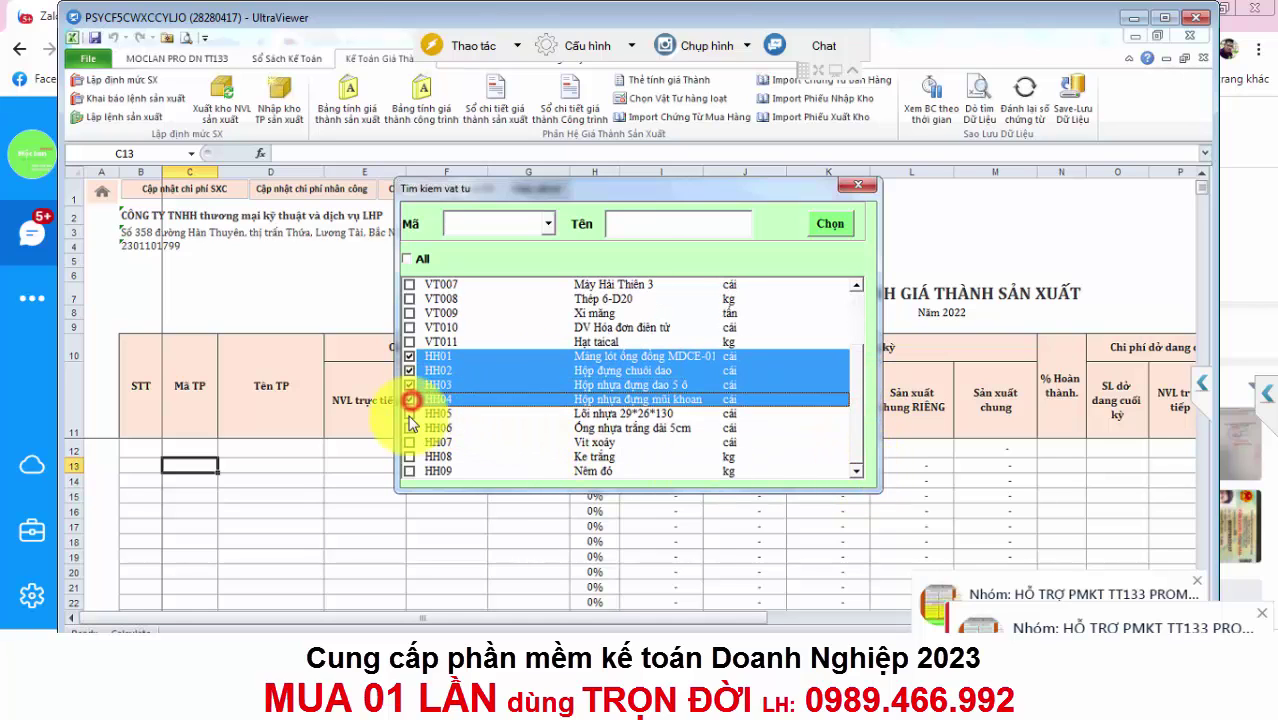
pyautogui.click(411, 413)
pyautogui.click(411, 428)
pyautogui.click(411, 442)
pyautogui.click(411, 456)
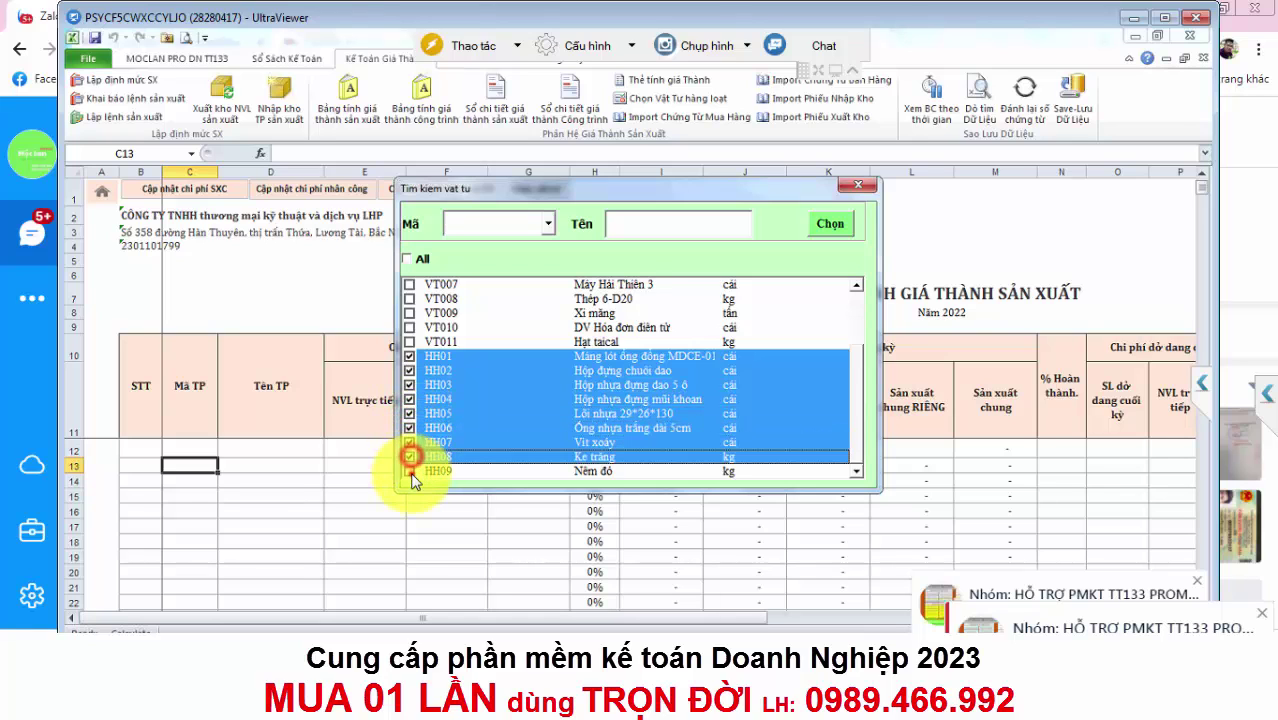
pyautogui.click(508, 471)
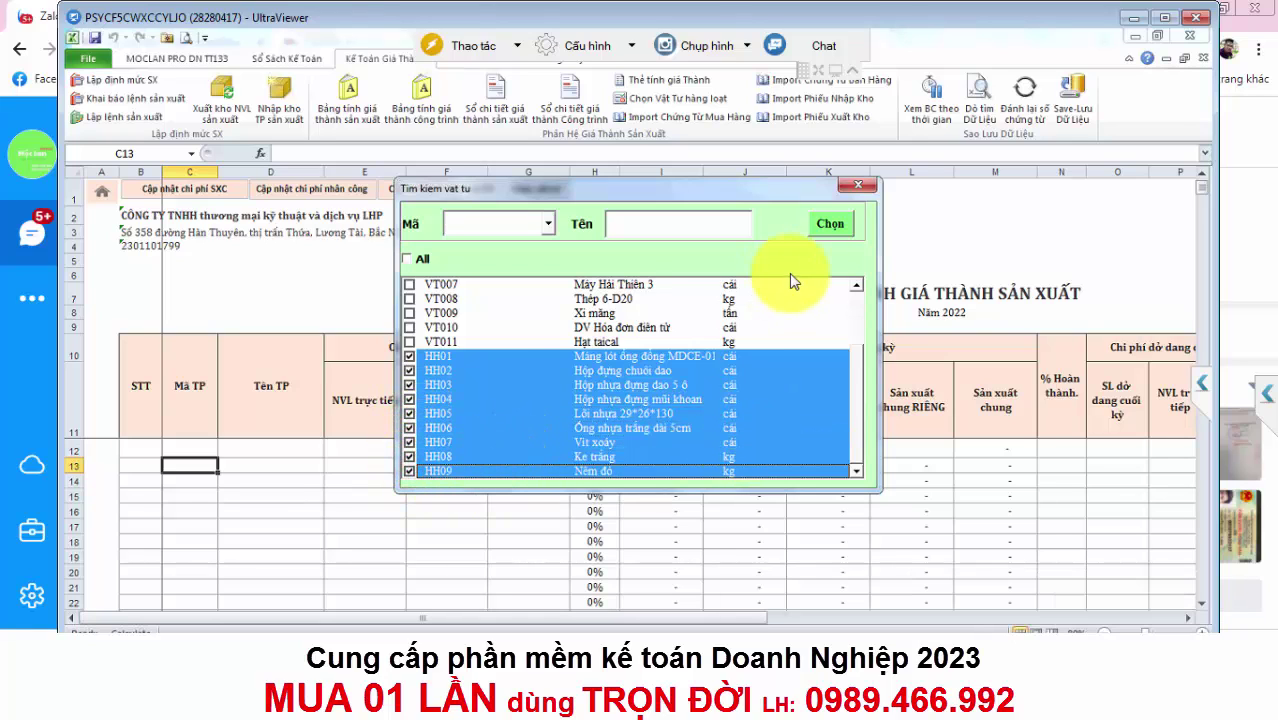
pyautogui.click(825, 228)
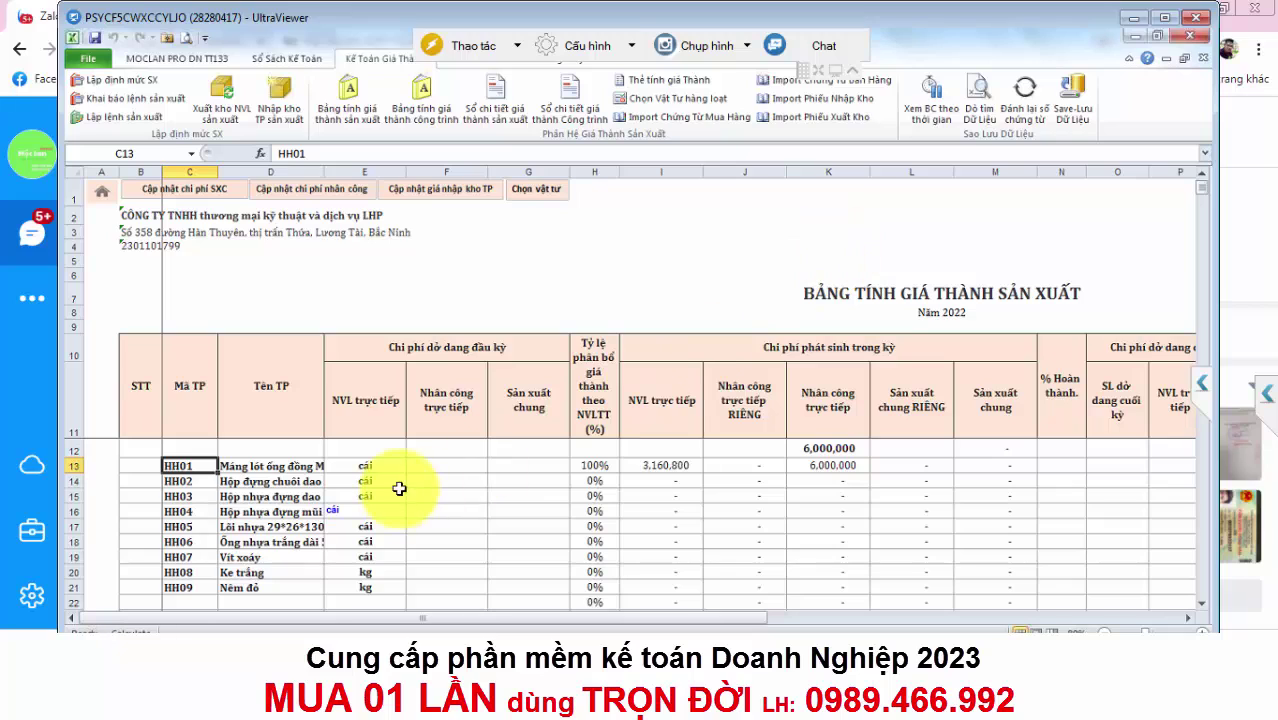
# Clear cells E13:E22 and apply Wrap Text to the product names in D13:D21.
pyautogui.moveTo(386, 467); pyautogui.dragTo(383, 597)
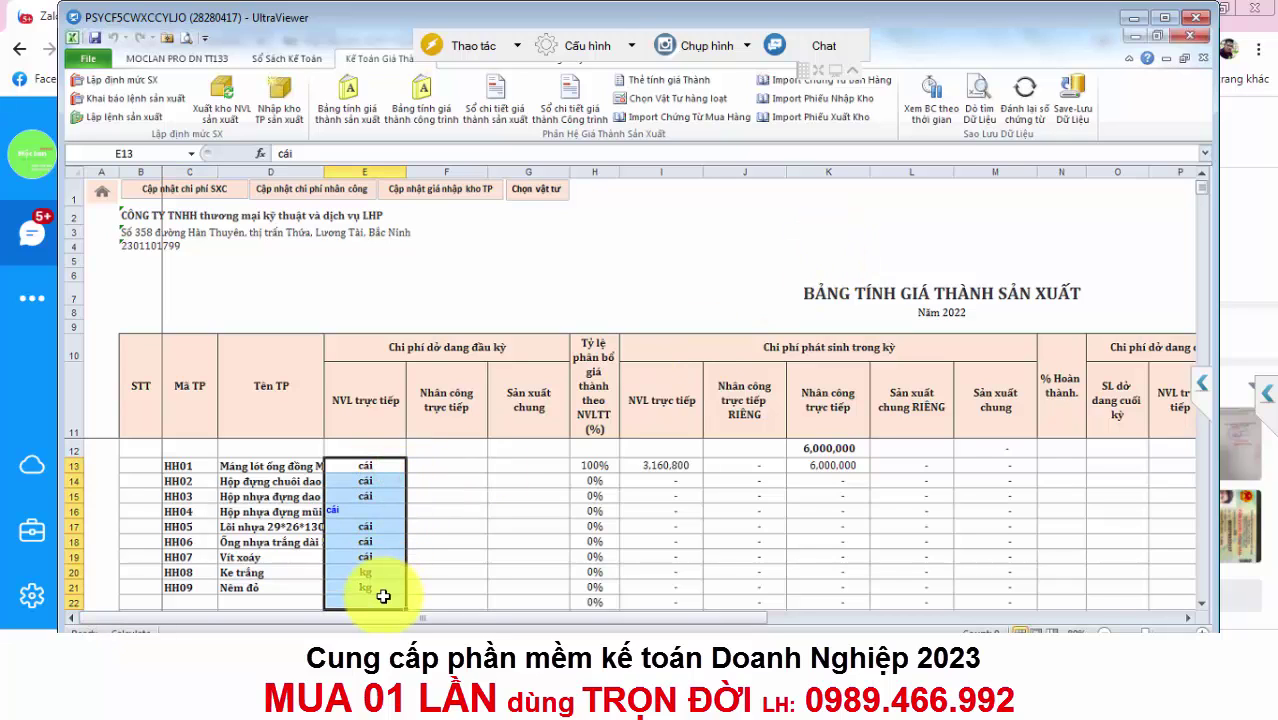
pyautogui.press('Delete')
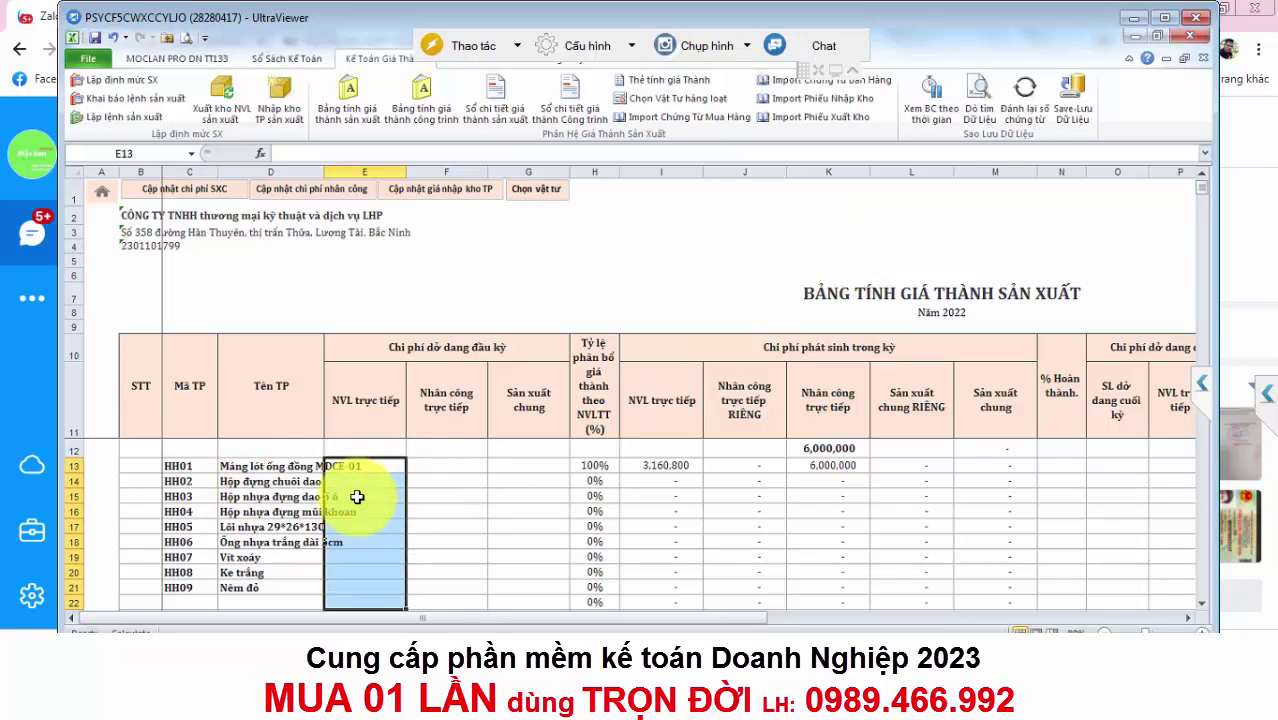
pyautogui.click(449, 521)
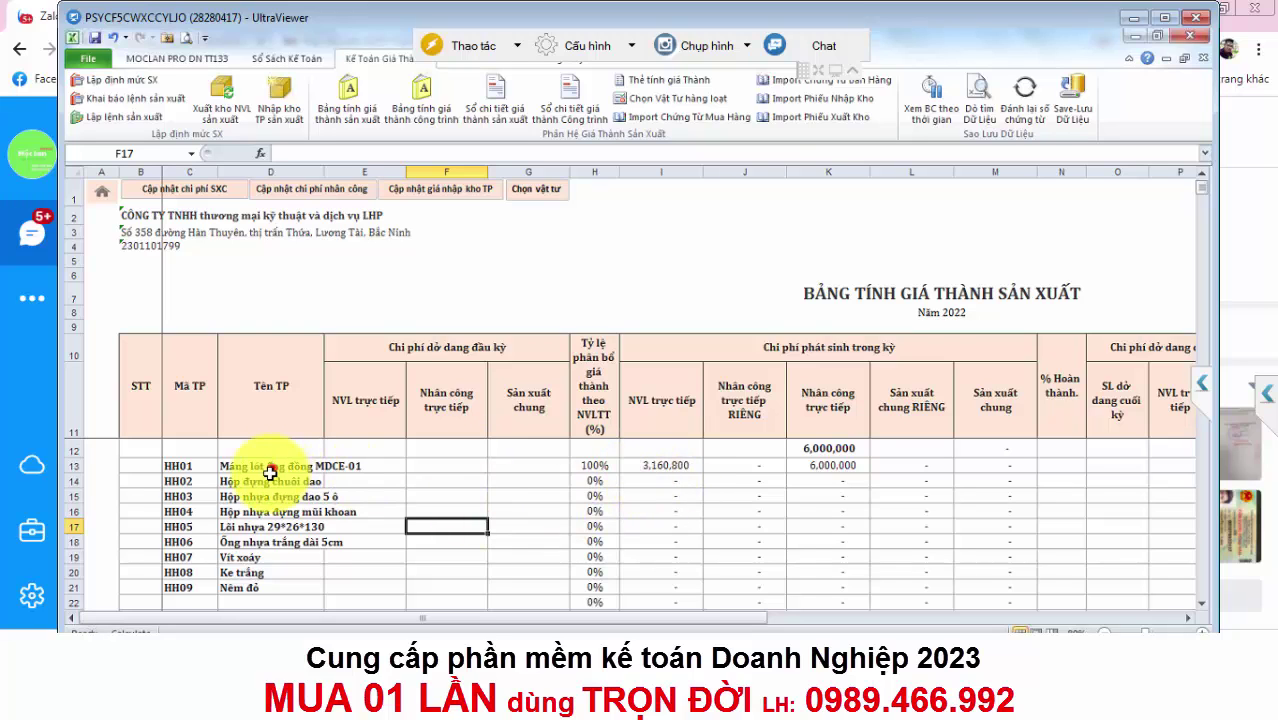
pyautogui.moveTo(268, 467); pyautogui.dragTo(270, 590)
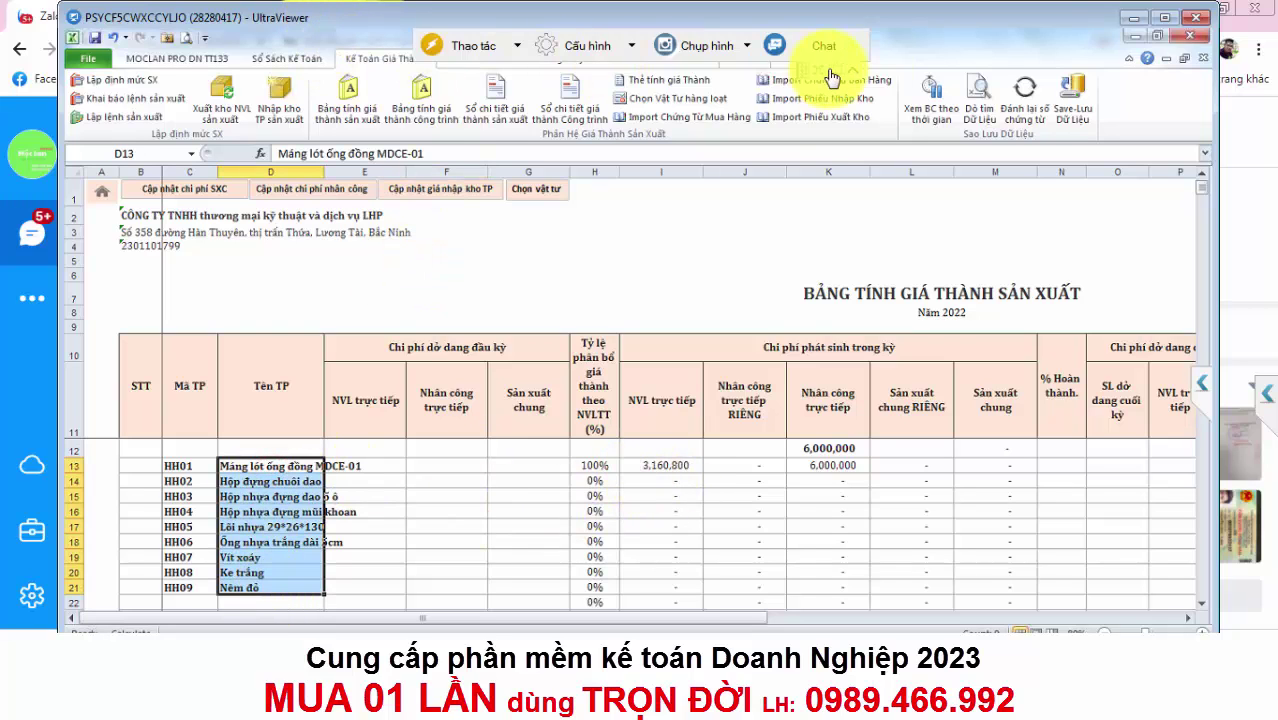
pyautogui.click(464, 58)
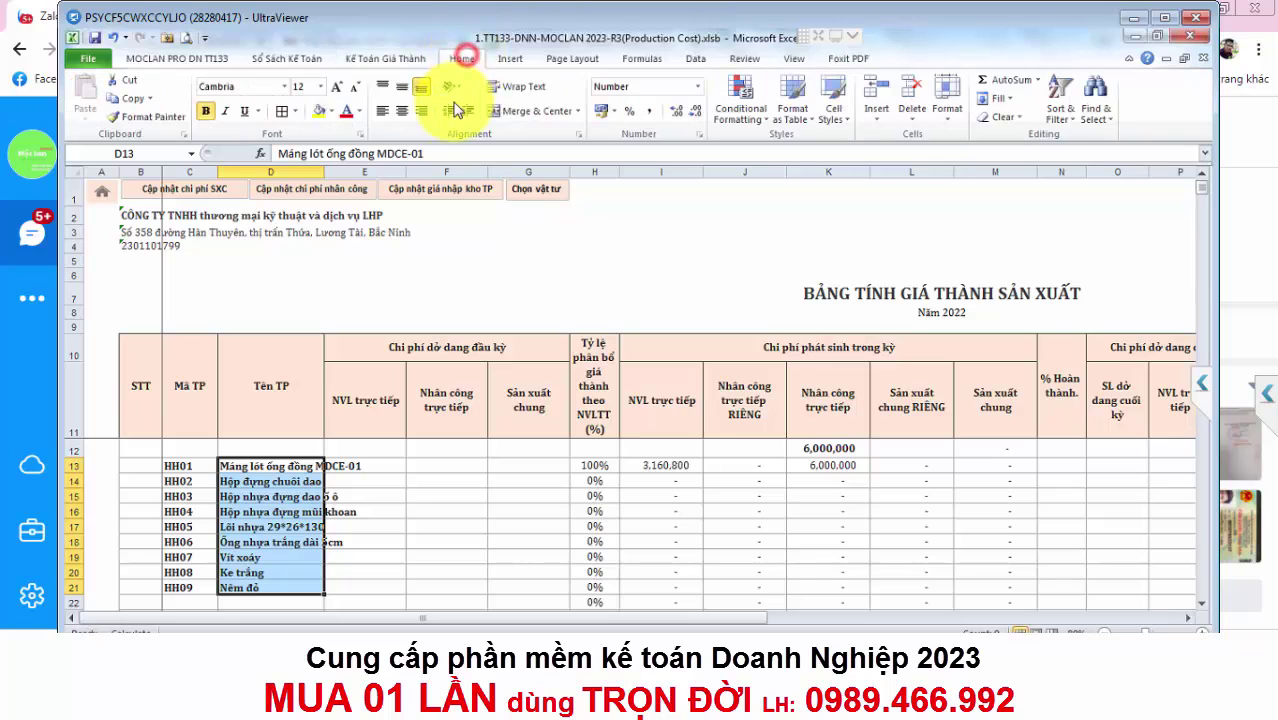
pyautogui.click(490, 88)
pyautogui.click(446, 466)
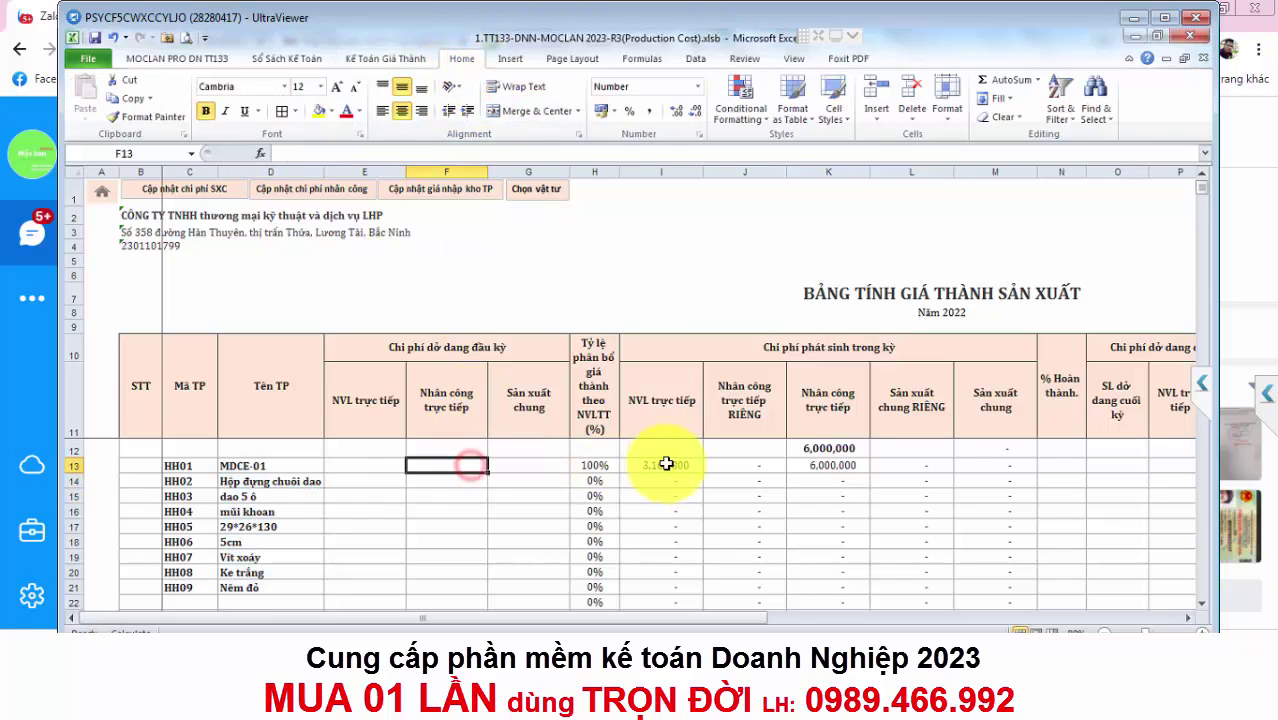
pyautogui.click(662, 466)
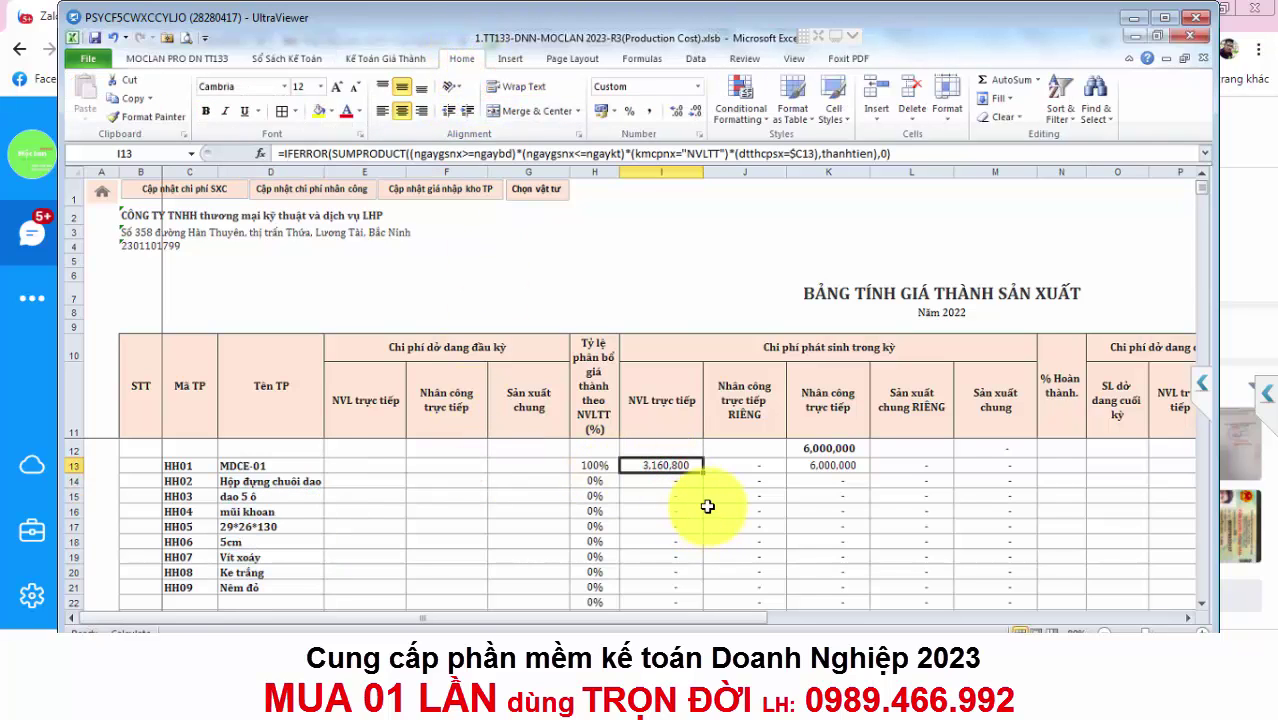
pyautogui.click(813, 466)
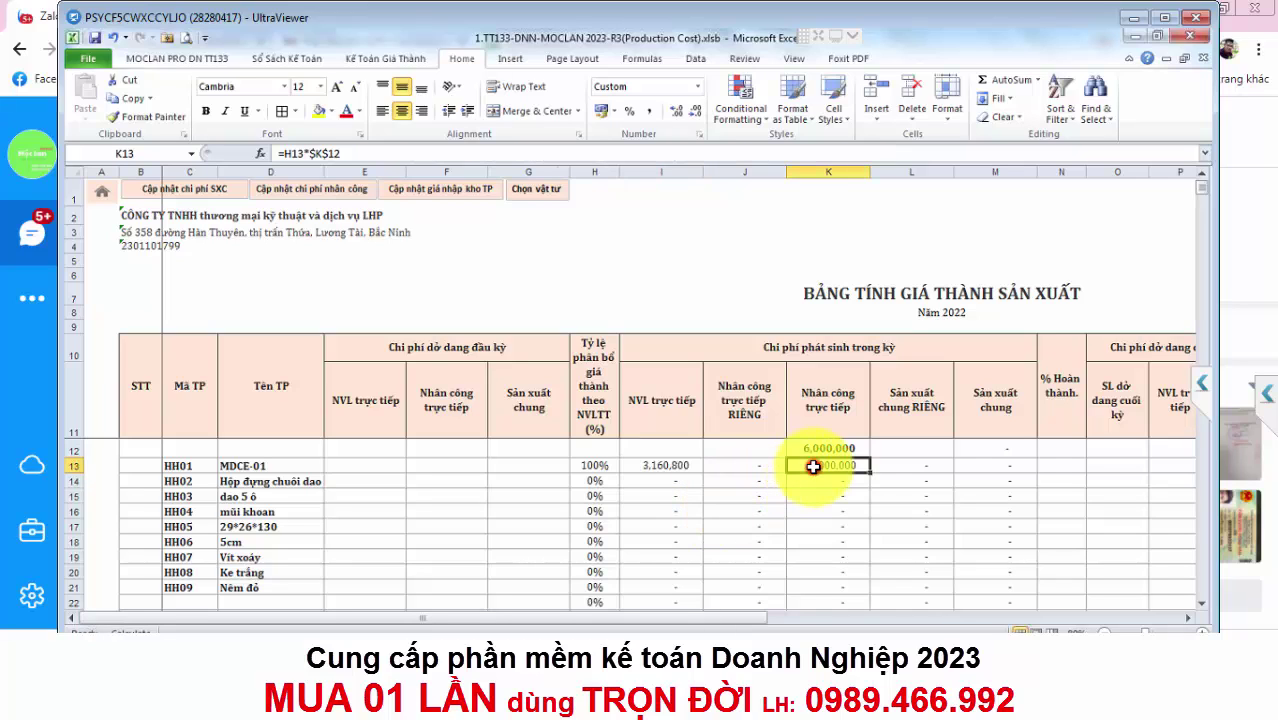
pyautogui.click(664, 466)
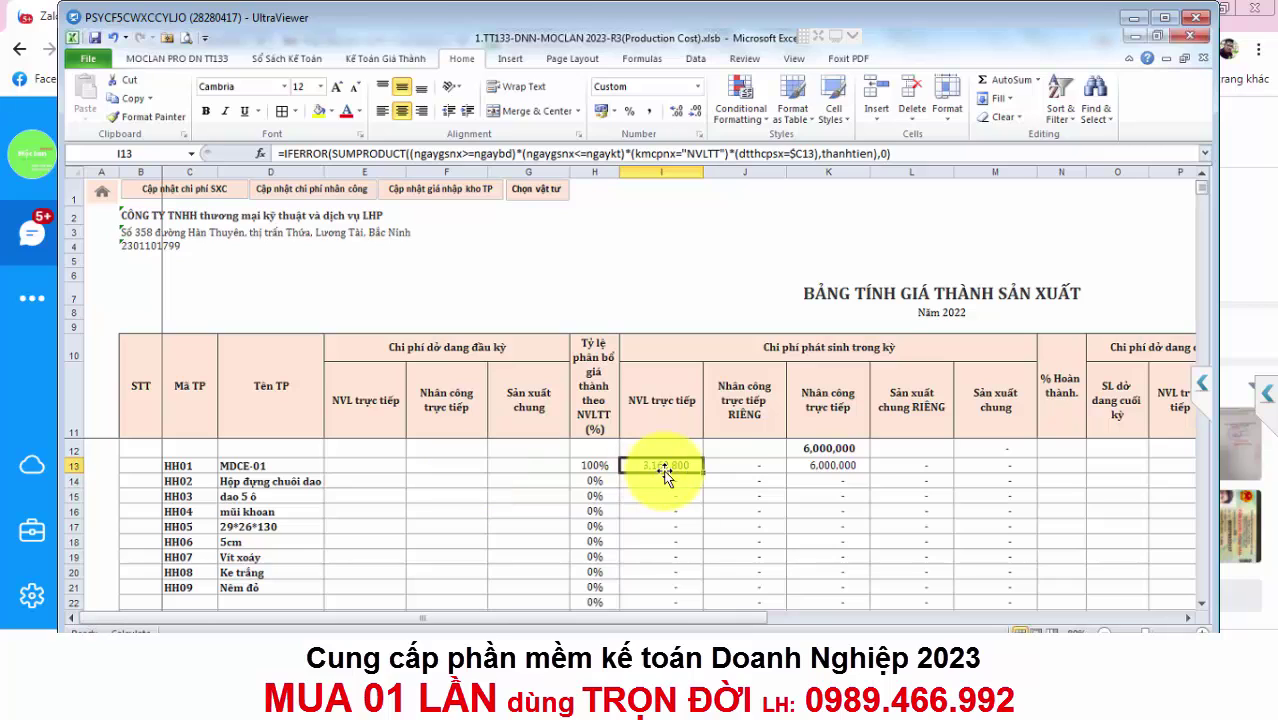
pyautogui.click(826, 466)
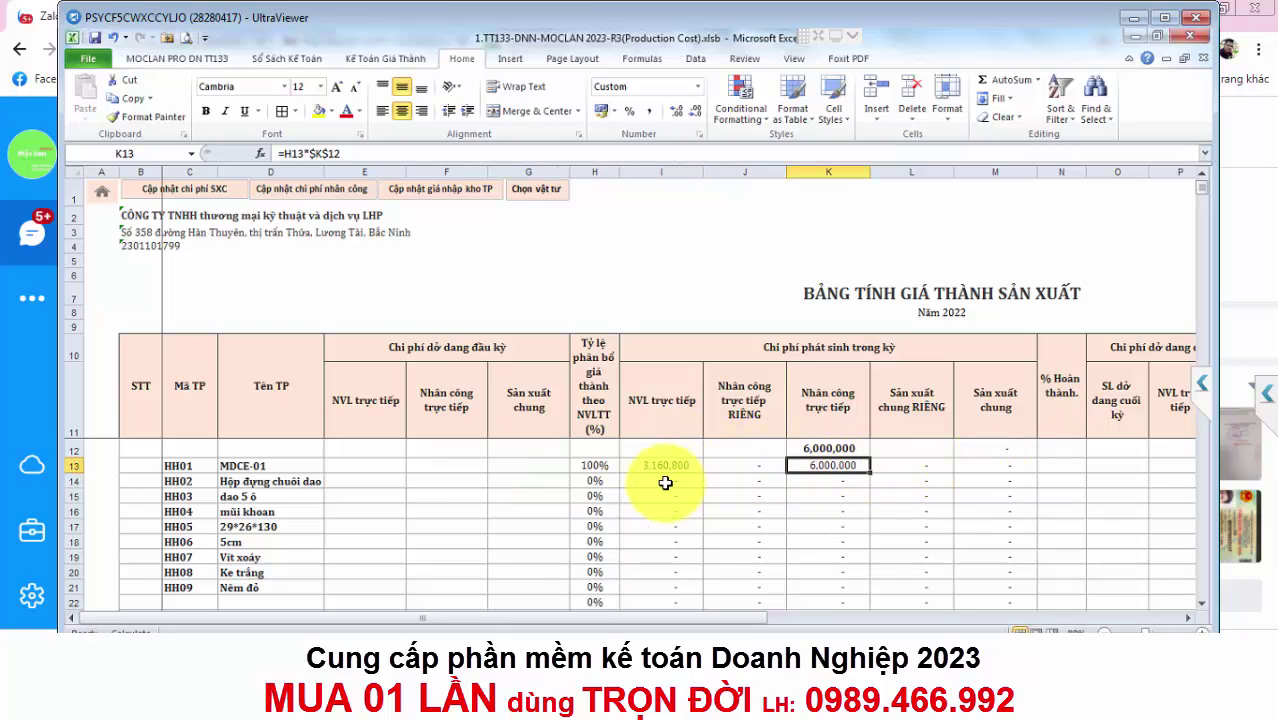
pyautogui.click(664, 478)
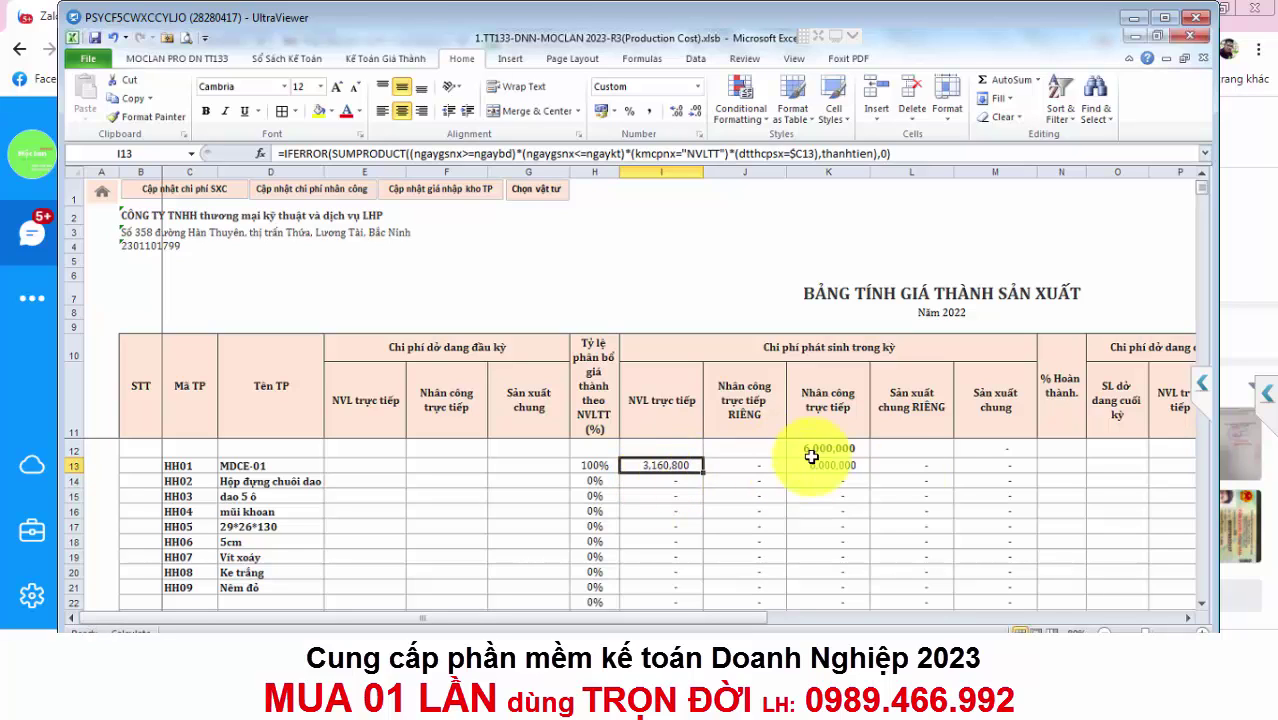
pyautogui.click(833, 465)
pyautogui.click(657, 463)
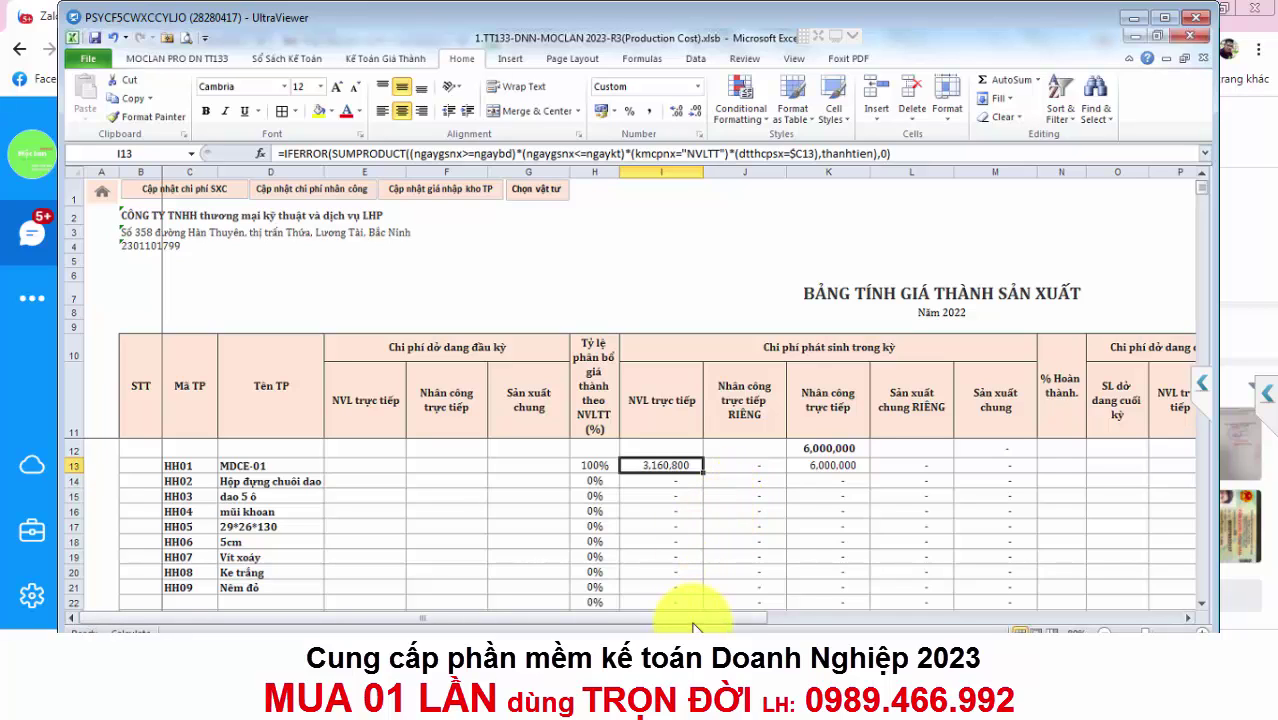
pyautogui.moveTo(693, 624); pyautogui.dragTo(1087, 627)
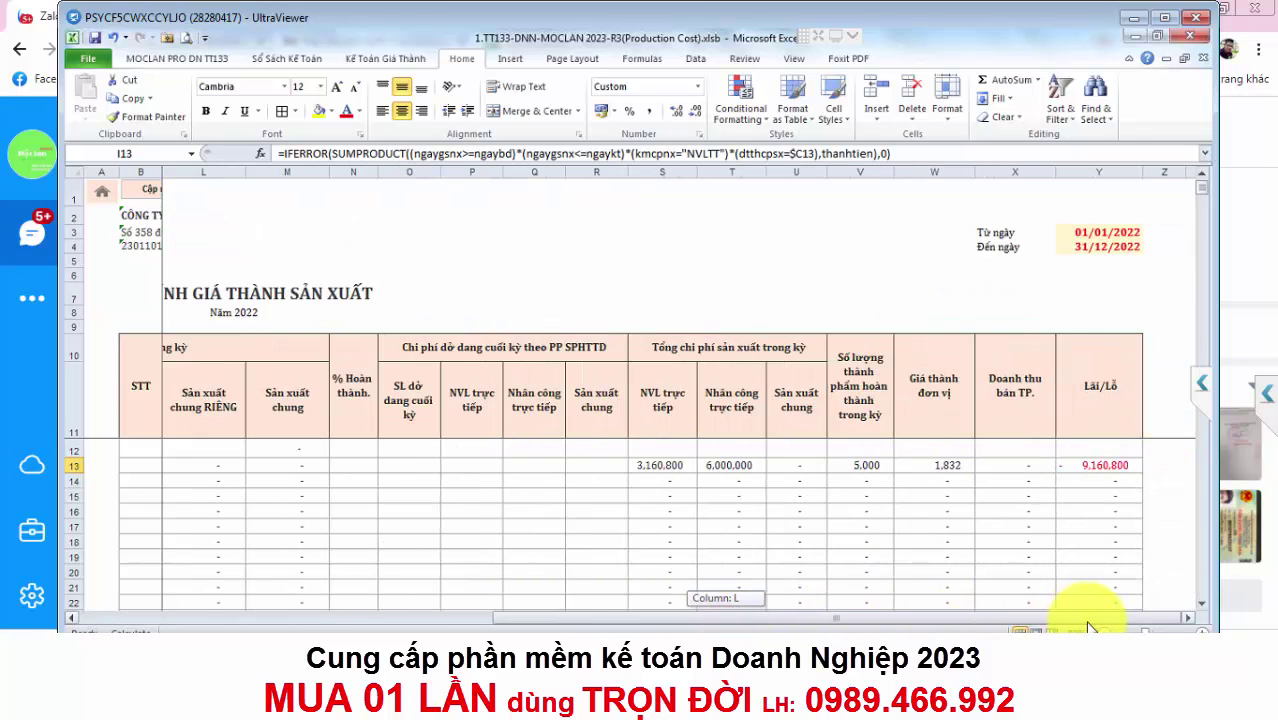
pyautogui.click(946, 481)
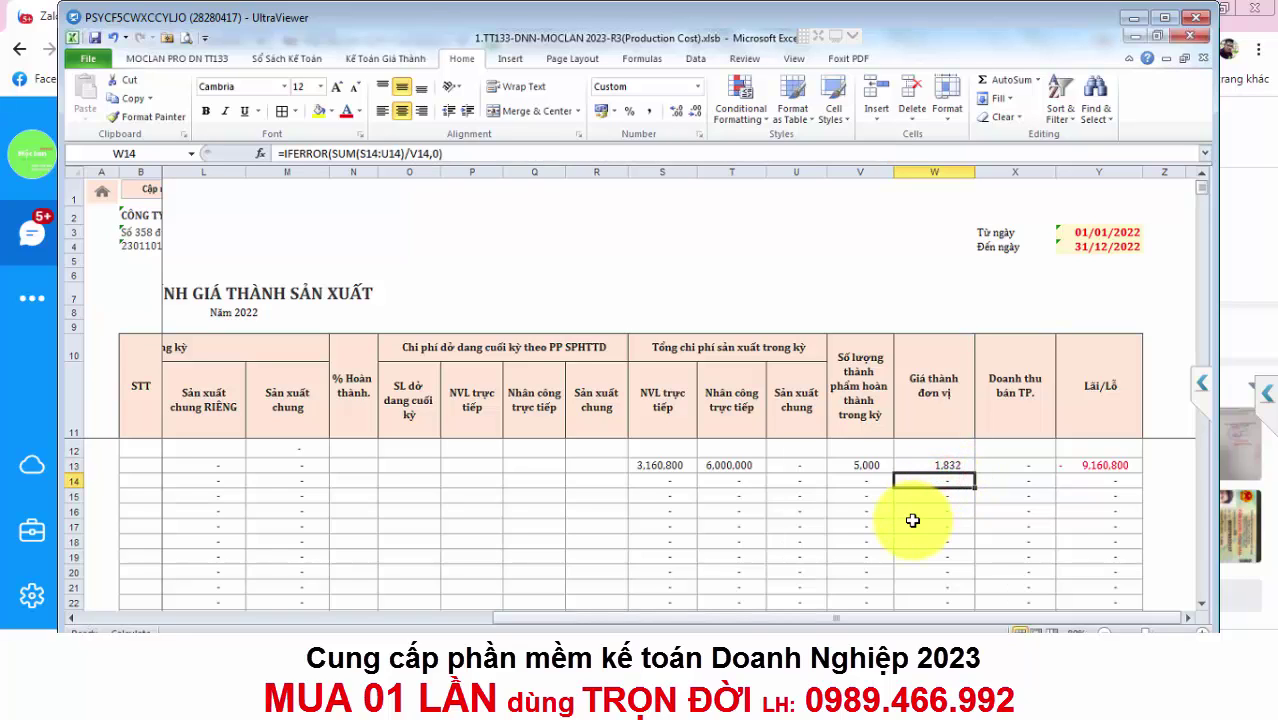
pyautogui.click(938, 467)
pyautogui.moveTo(800, 618); pyautogui.dragTo(280, 622)
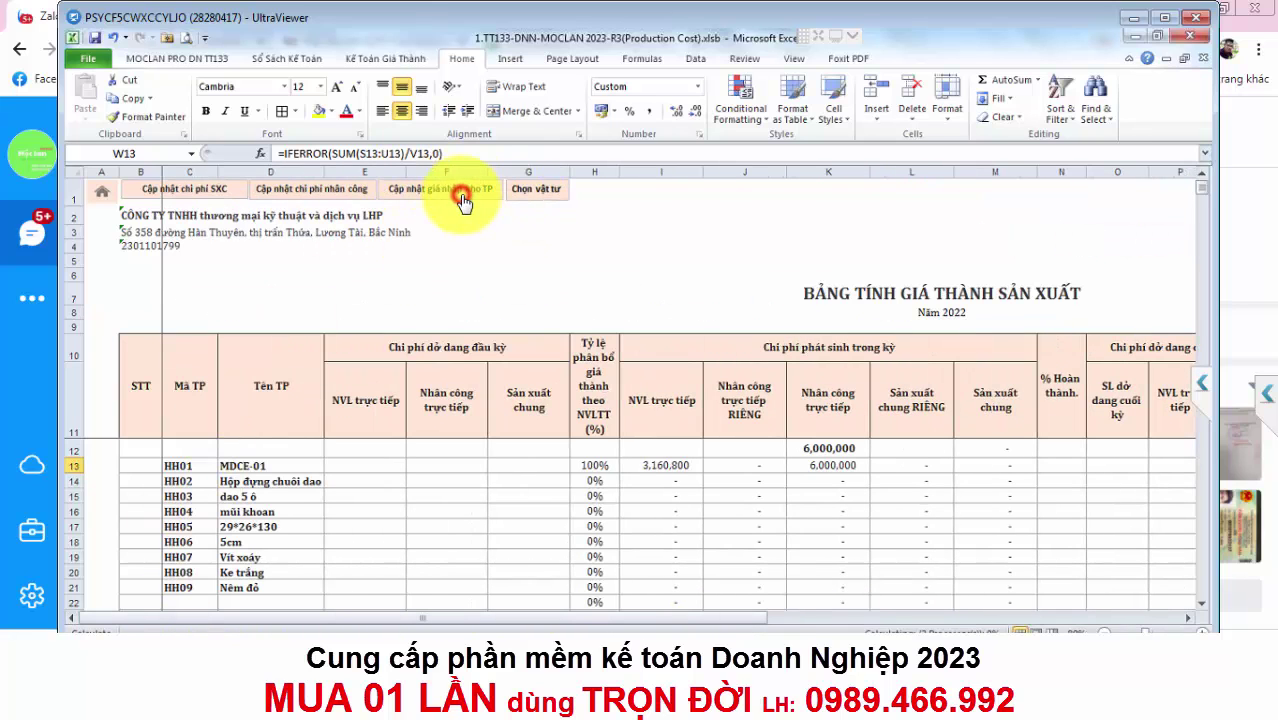
# Push the finished-goods unit cost onto the PNK receipt vouchers via 'Cập nhật giá nhập kho TP'.
pyautogui.click(463, 200)
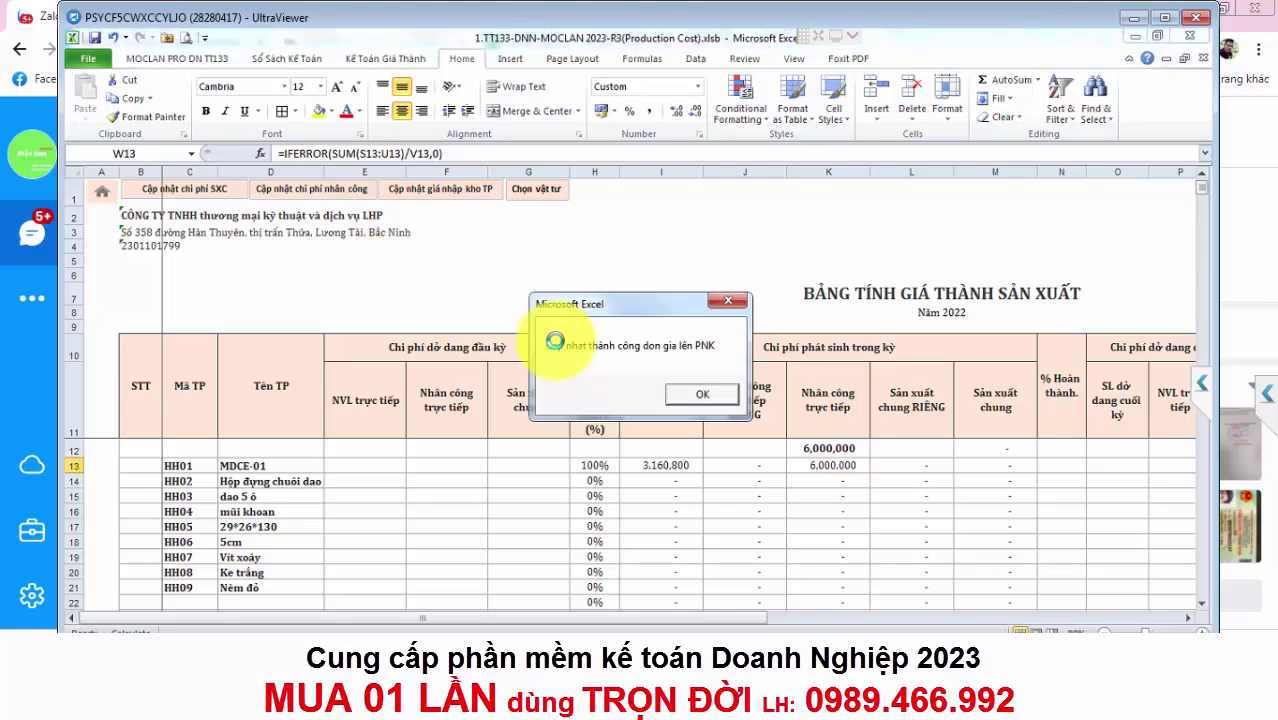
pyautogui.click(680, 392)
pyautogui.click(470, 441)
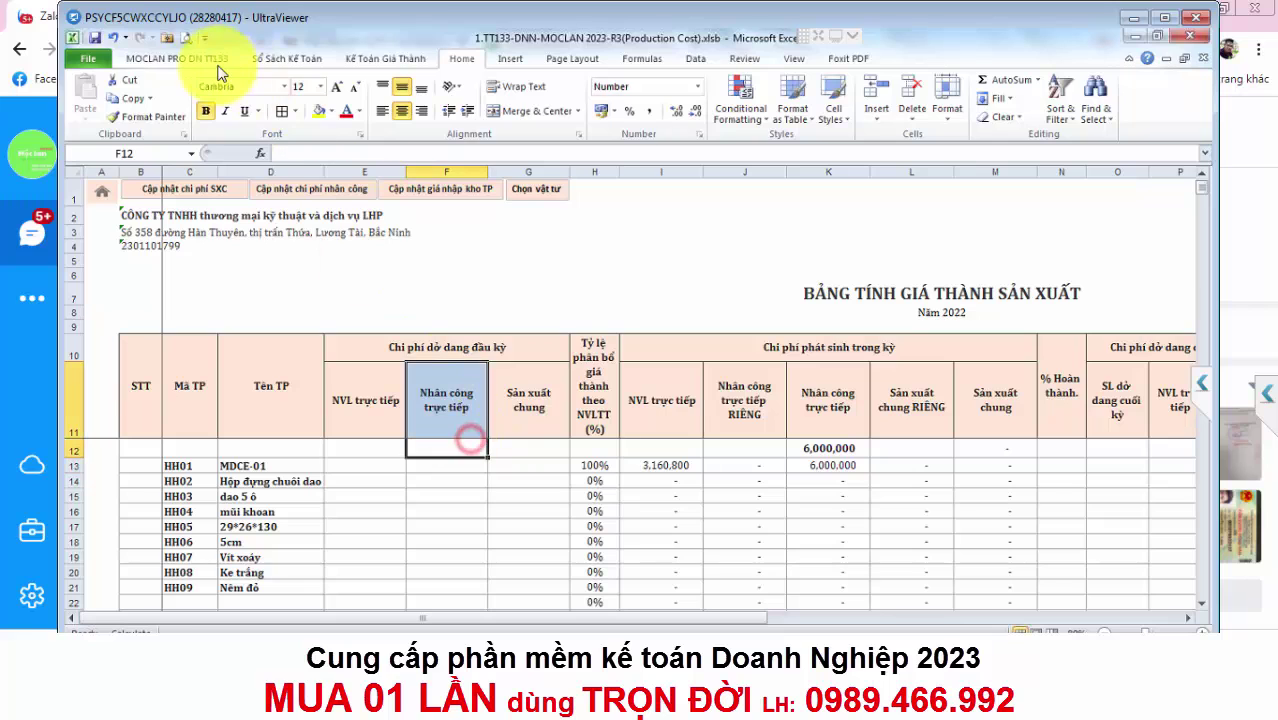
pyautogui.click(202, 64)
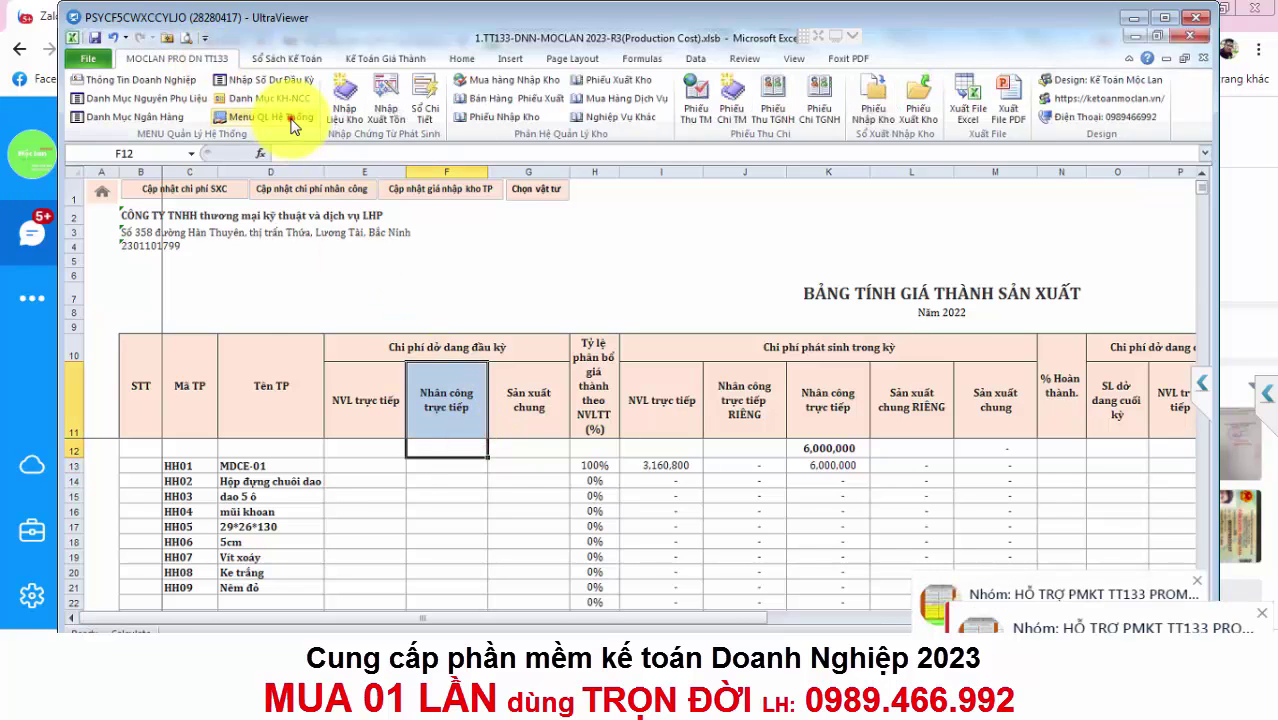
# Check receipt PN00001 in the stock voucher sheet: 5,000 units, unit price and total.
pyautogui.click(250, 116)
pyautogui.click(838, 457)
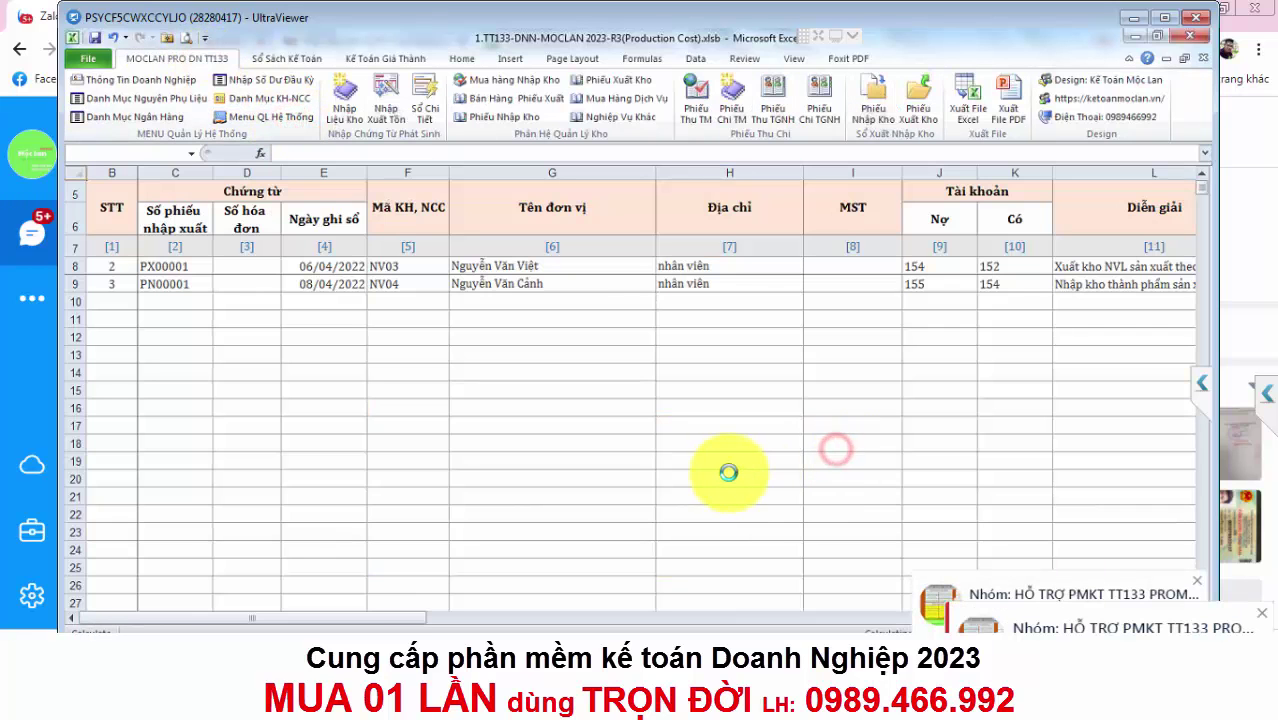
pyautogui.click(945, 283)
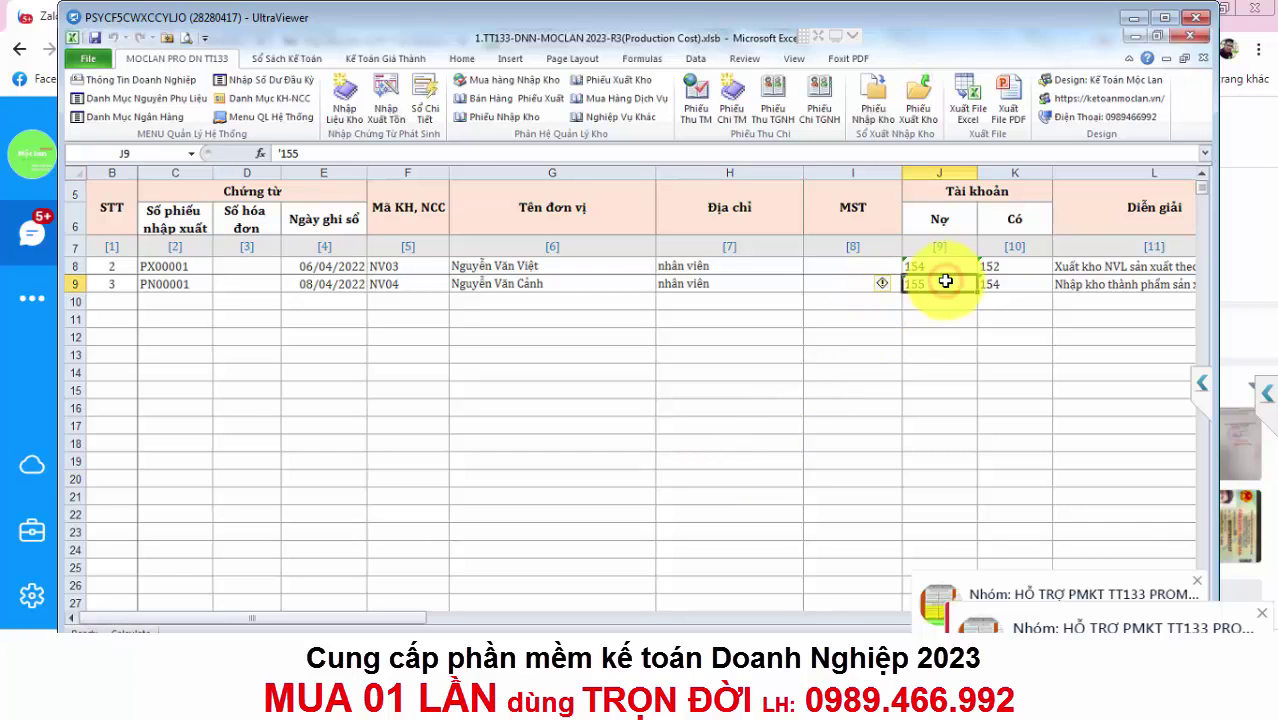
pyautogui.press('Right')
pyautogui.press('Right')
pyautogui.press('Right')
pyautogui.press('Right')
pyautogui.press('Right')
pyautogui.press('Right')
pyautogui.press('Right')
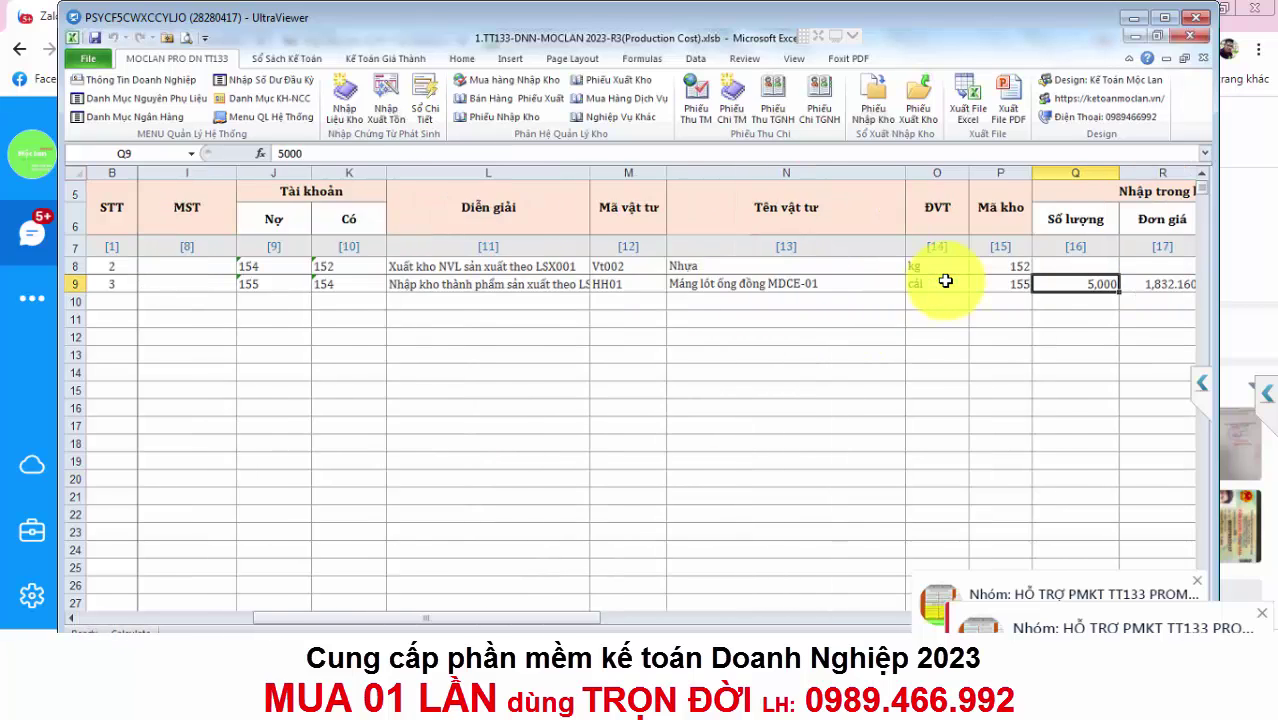
pyautogui.press('Right')
pyautogui.press('Right')
pyautogui.press('Right')
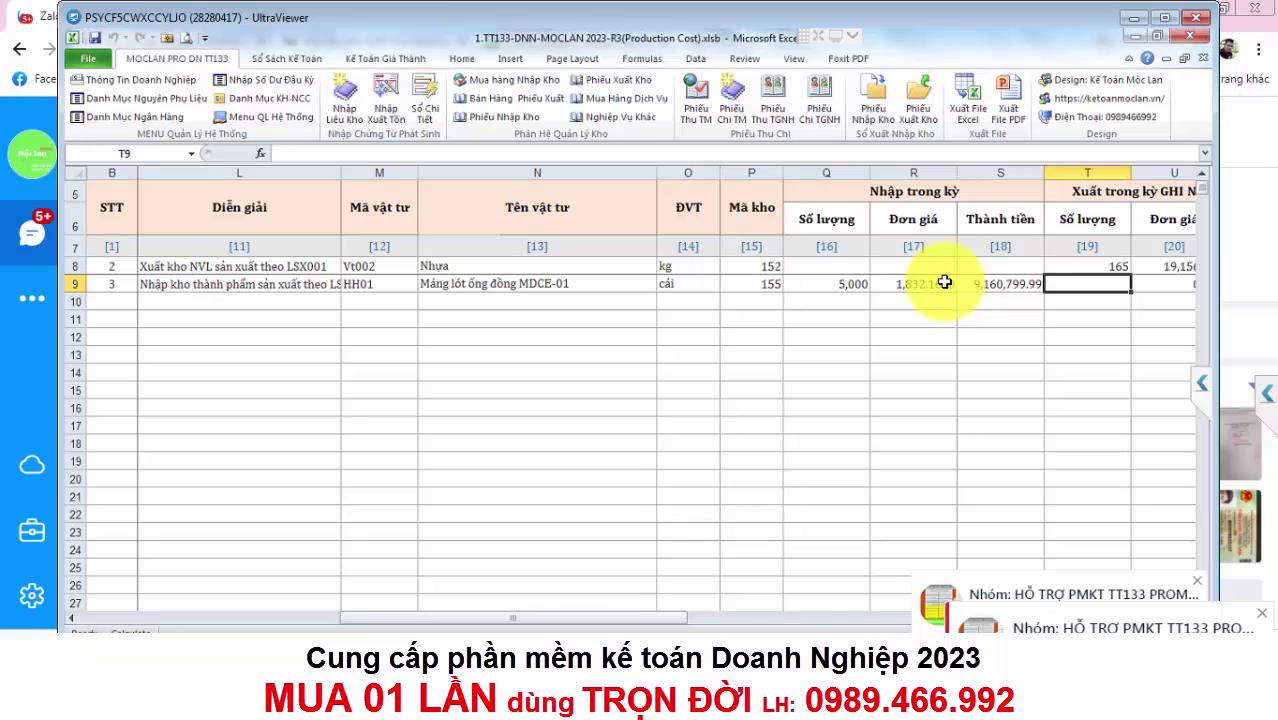
pyautogui.click(934, 284)
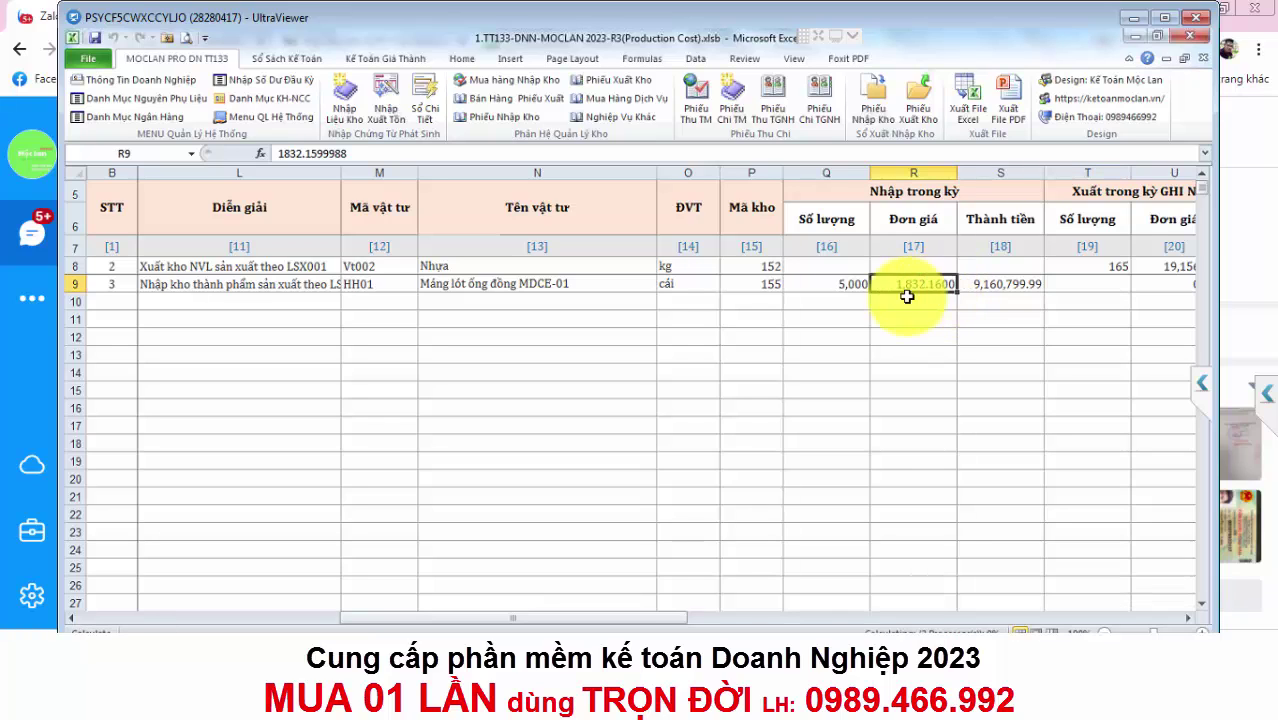
pyautogui.click(845, 286)
pyautogui.click(937, 284)
pyautogui.click(1000, 285)
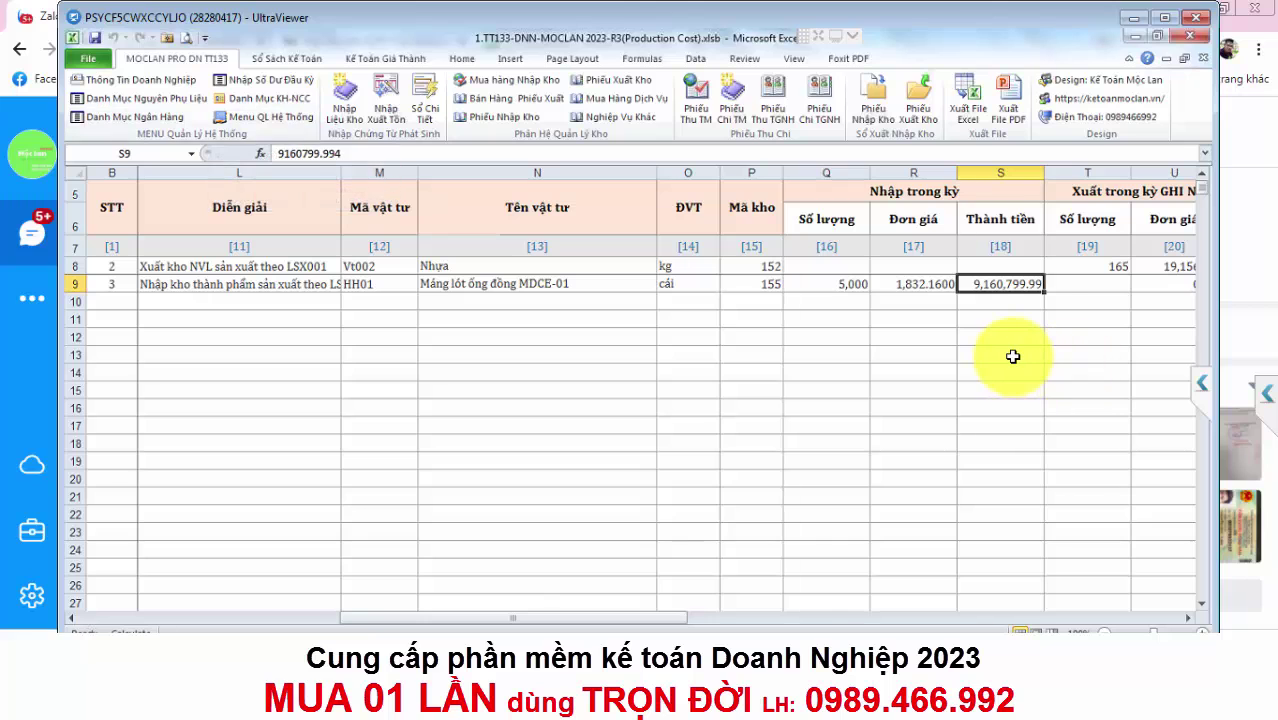
# Confirm the stock summary shows 9,160,800 received into warehouse 155, then return to the menu.
pyautogui.click(266, 116)
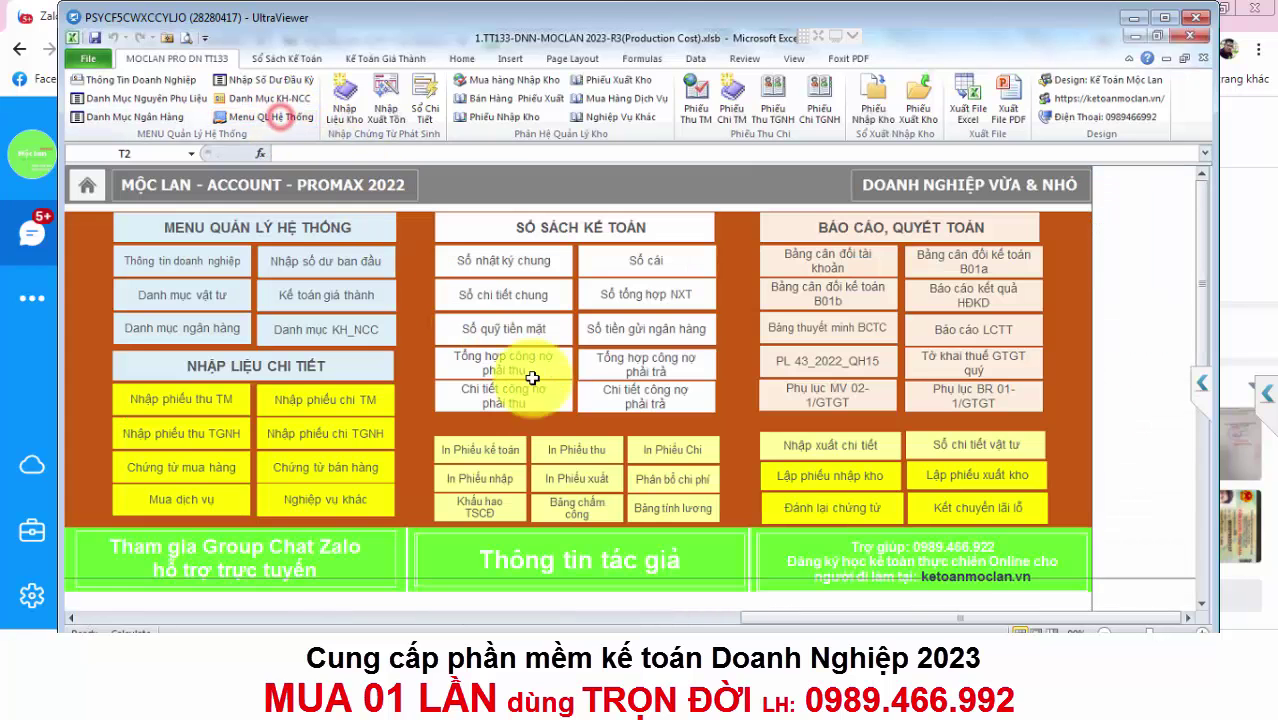
pyautogui.click(660, 298)
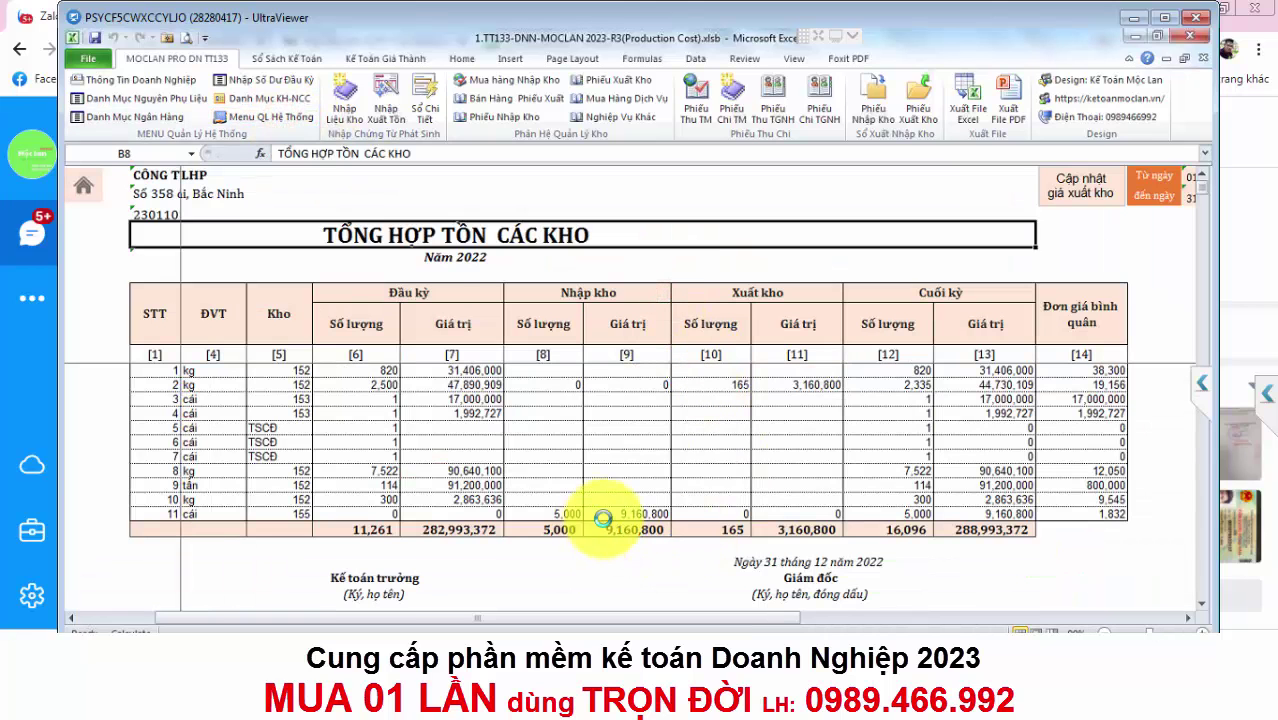
pyautogui.click(645, 515)
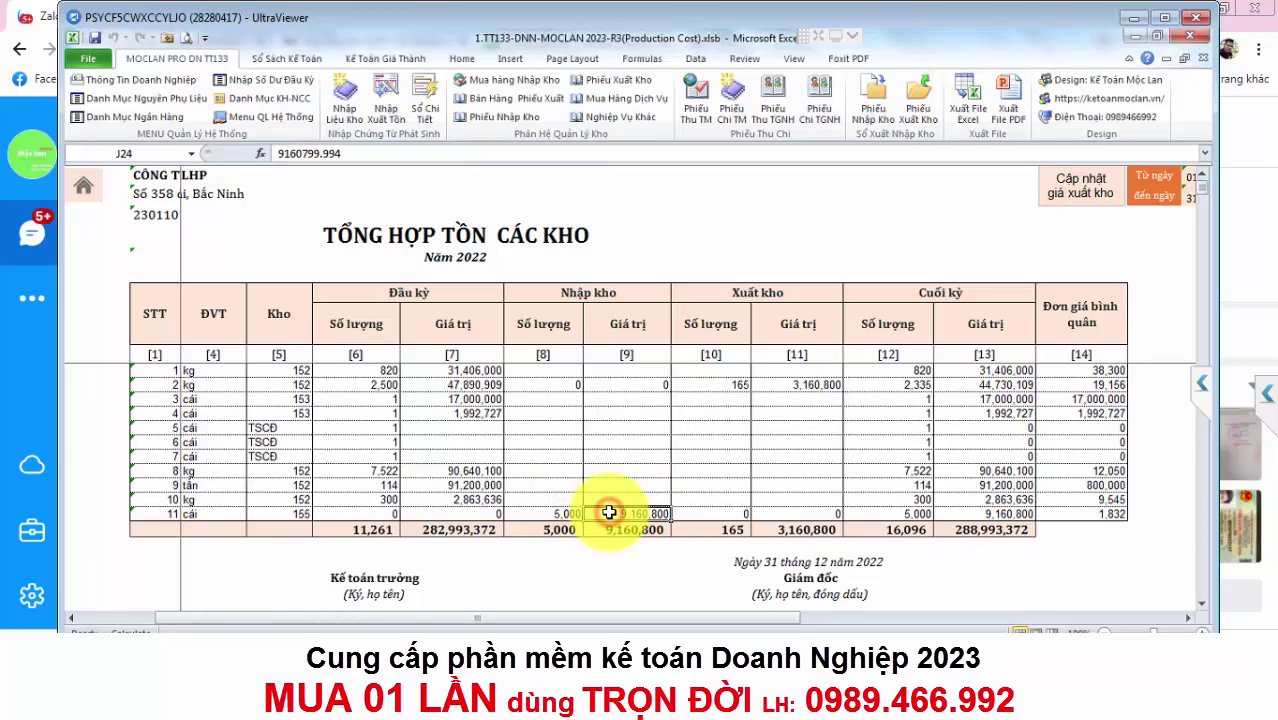
pyautogui.click(266, 116)
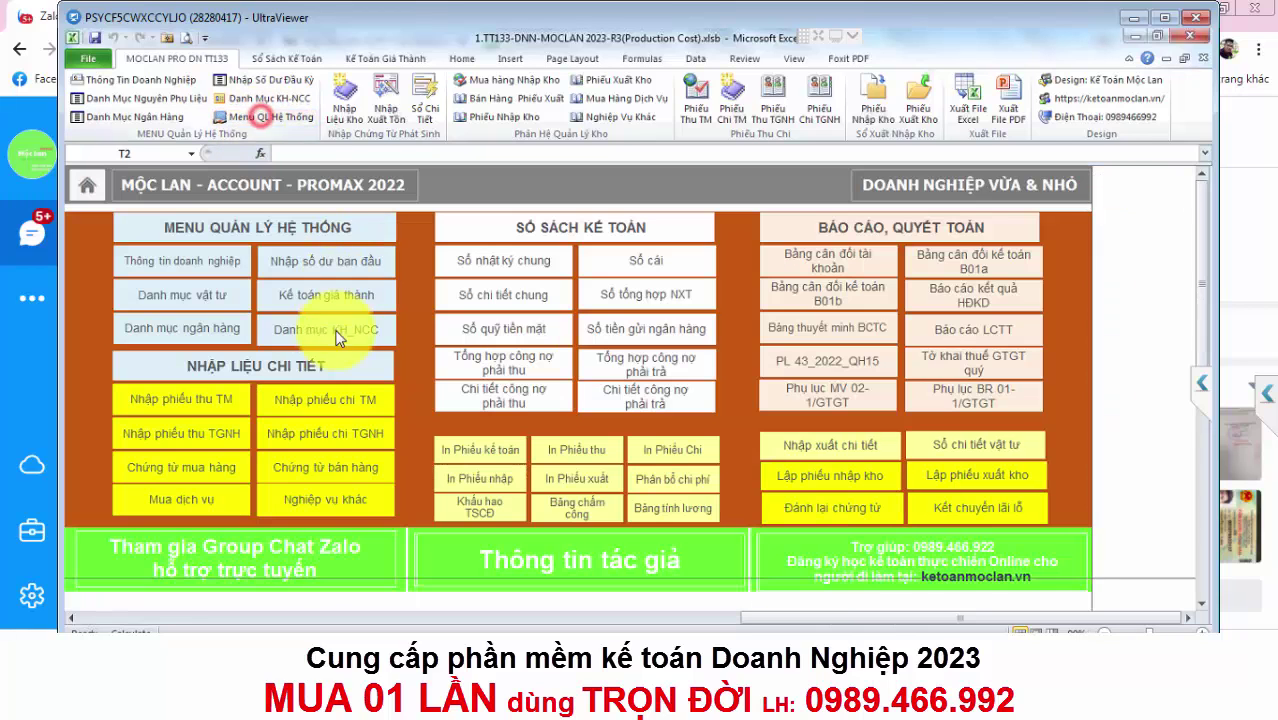
# Start a new sales voucher and open its item selection form.
pyautogui.click(321, 474)
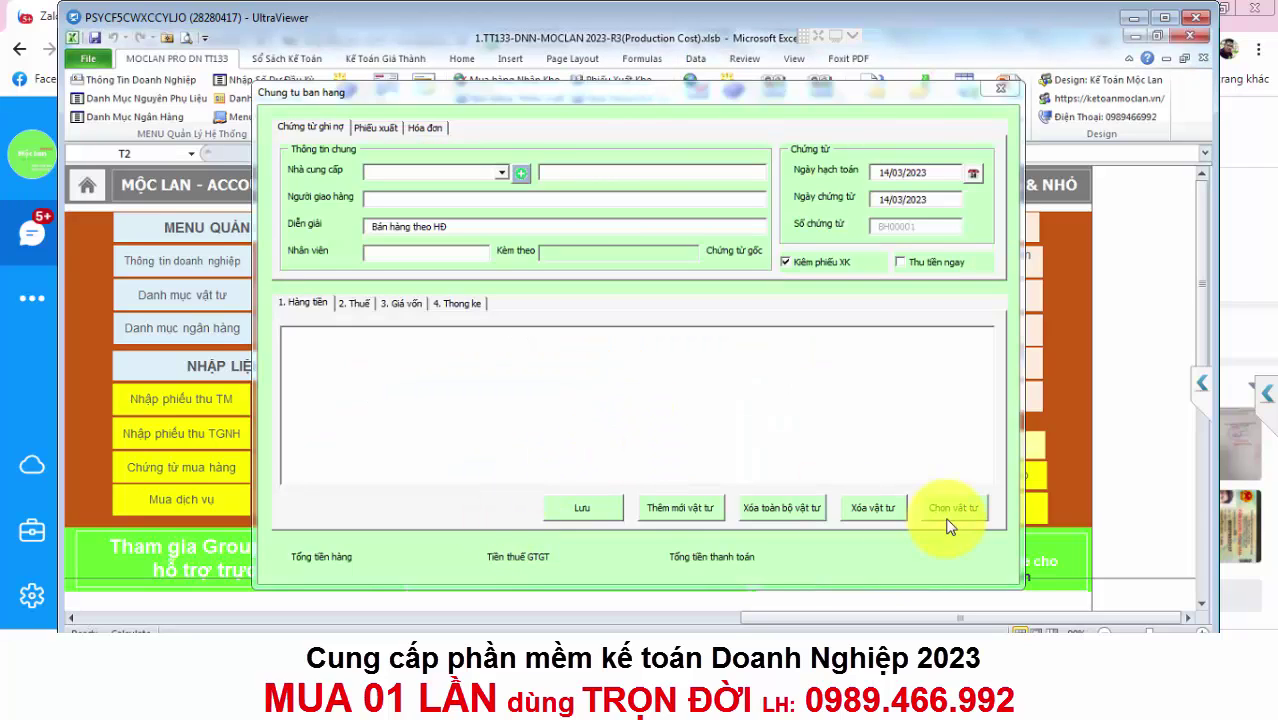
pyautogui.click(935, 505)
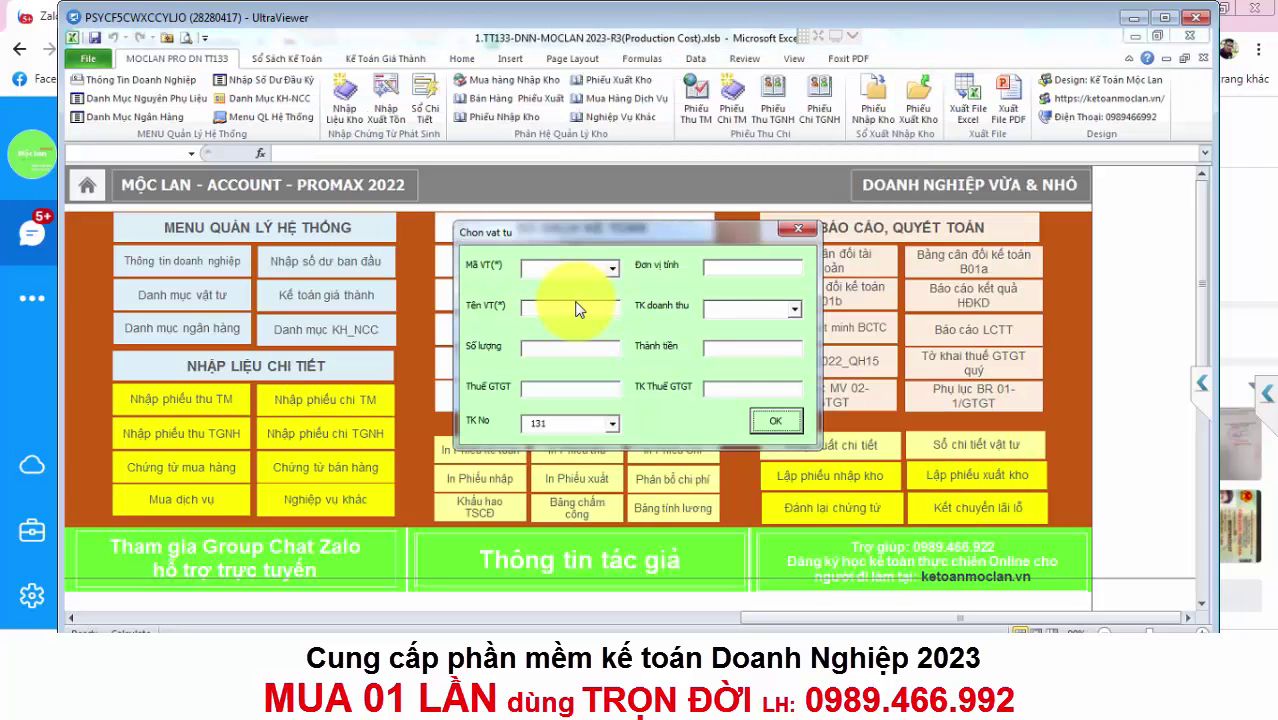
pyautogui.click(614, 270)
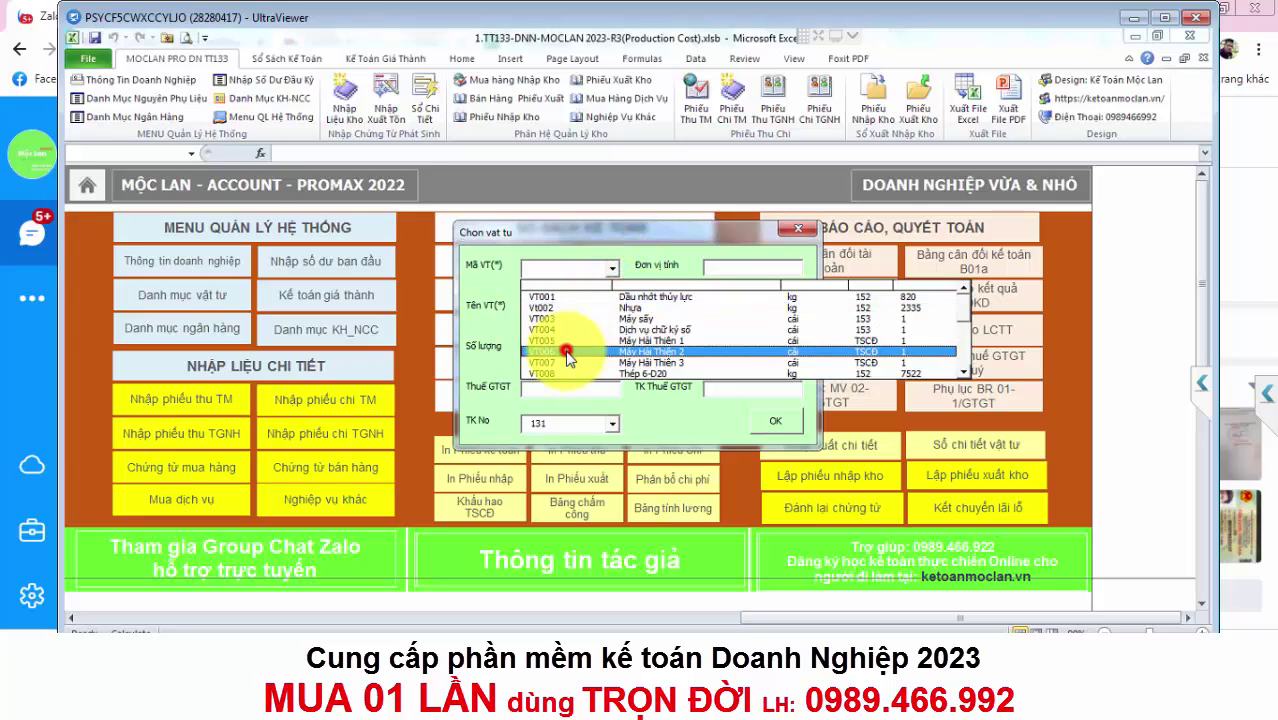
pyautogui.click(570, 350)
pyautogui.click(612, 268)
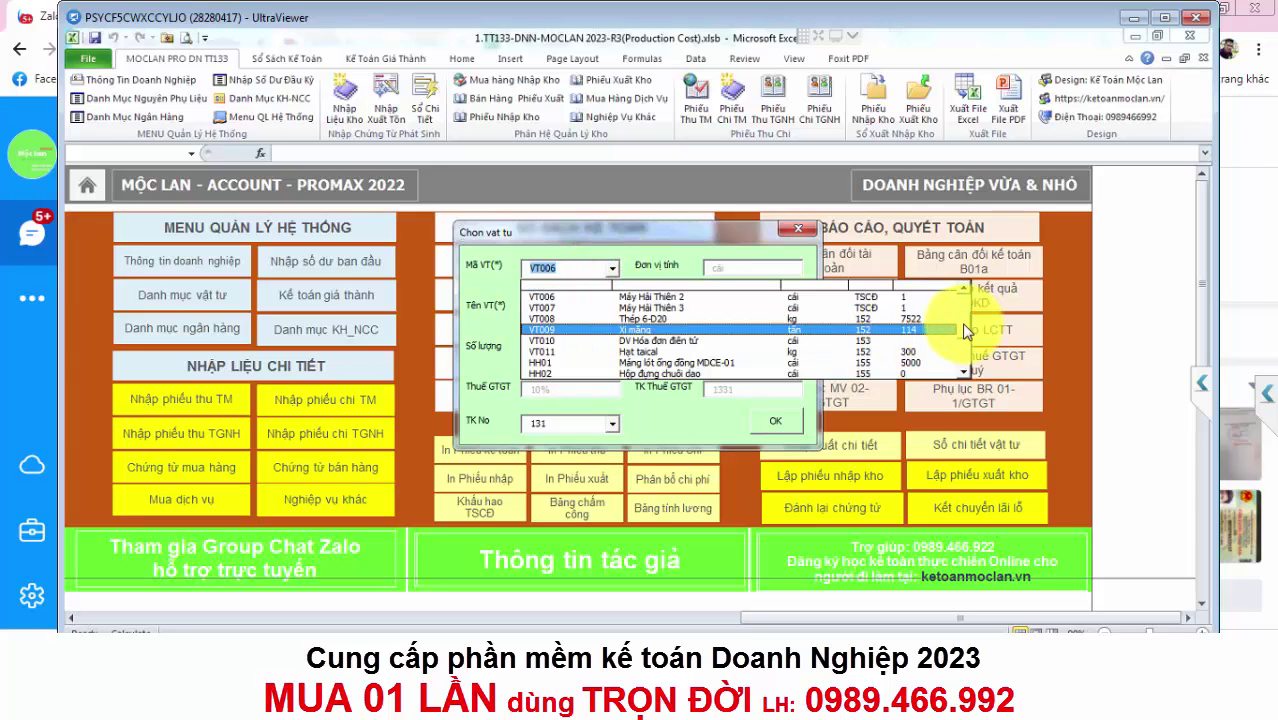
pyautogui.moveTo(962, 328); pyautogui.dragTo(960, 353)
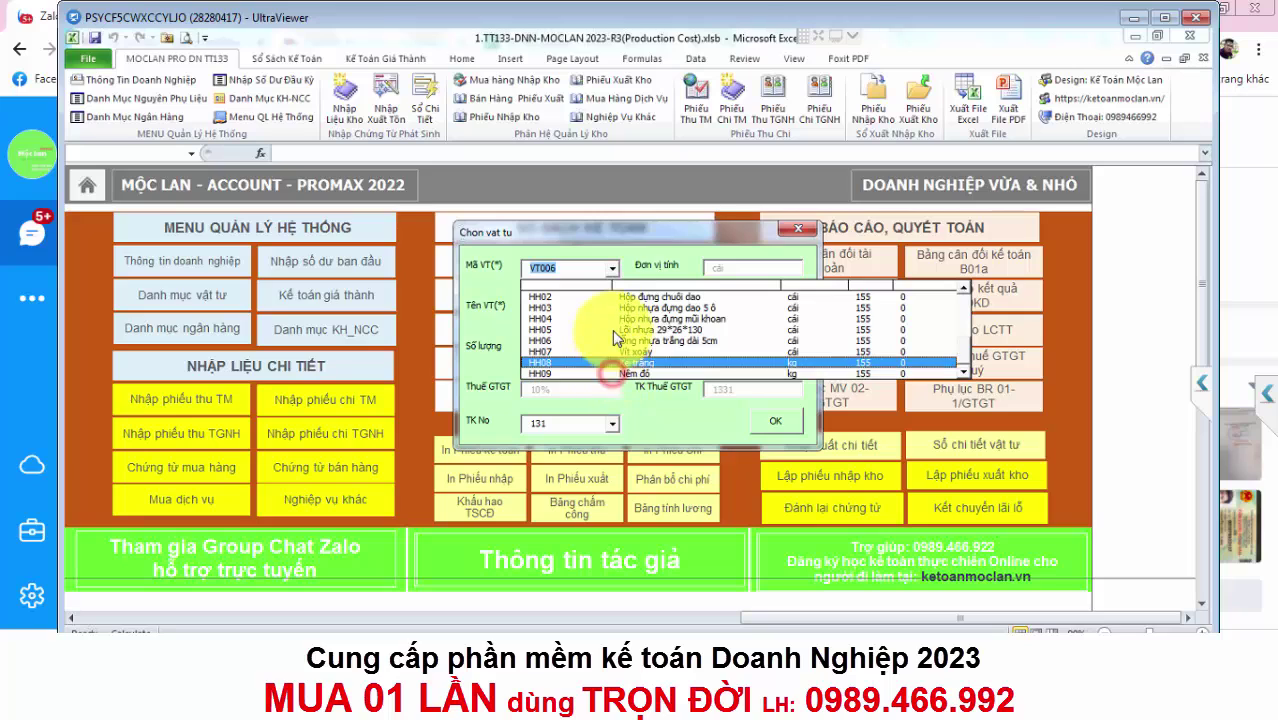
pyautogui.click(610, 307)
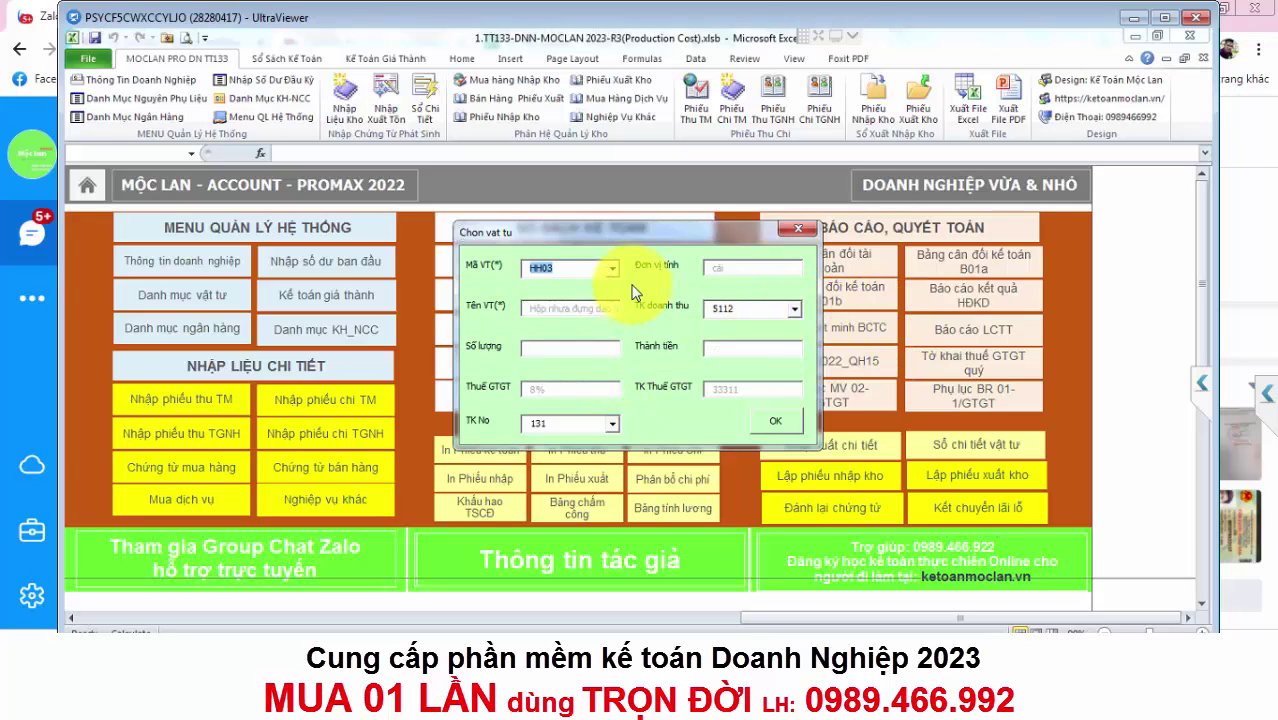
# Select item HH01 Màng lót ống đồng MDCE-01 for the sales line and confirm it.
pyautogui.click(612, 268)
pyautogui.moveTo(970, 337); pyautogui.dragTo(965, 300)
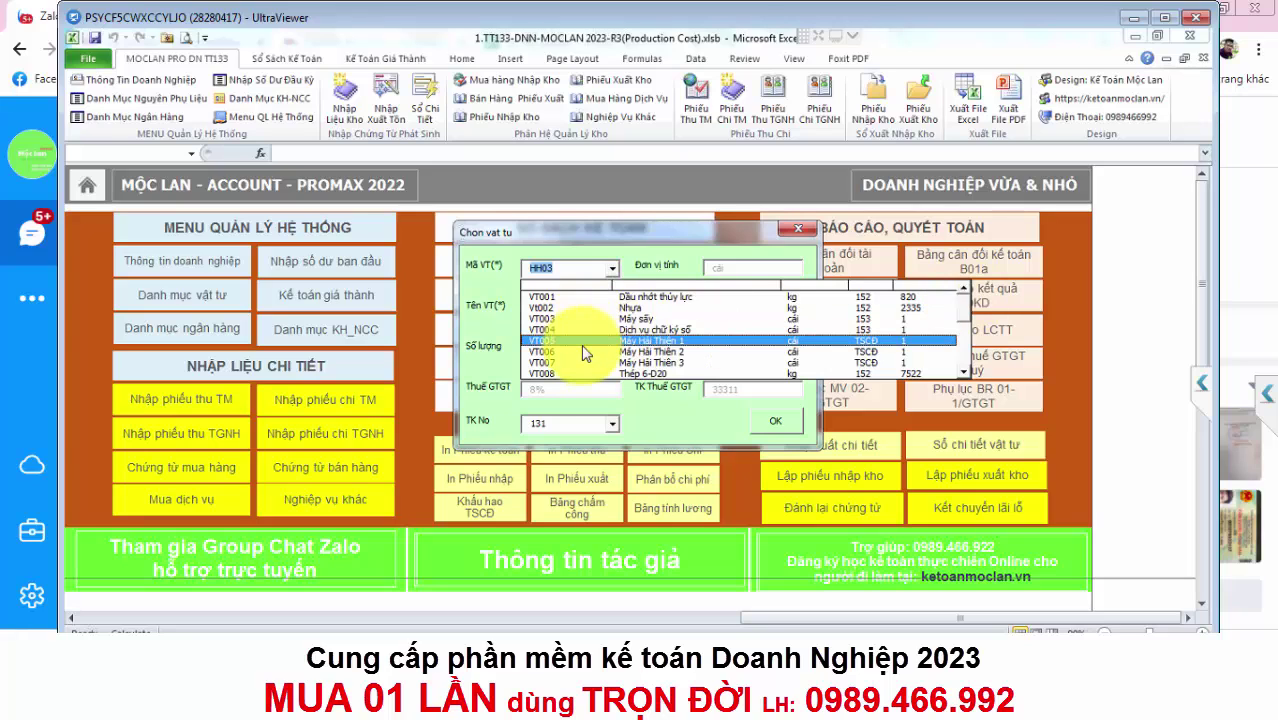
pyautogui.scroll(-3, 950, 340)
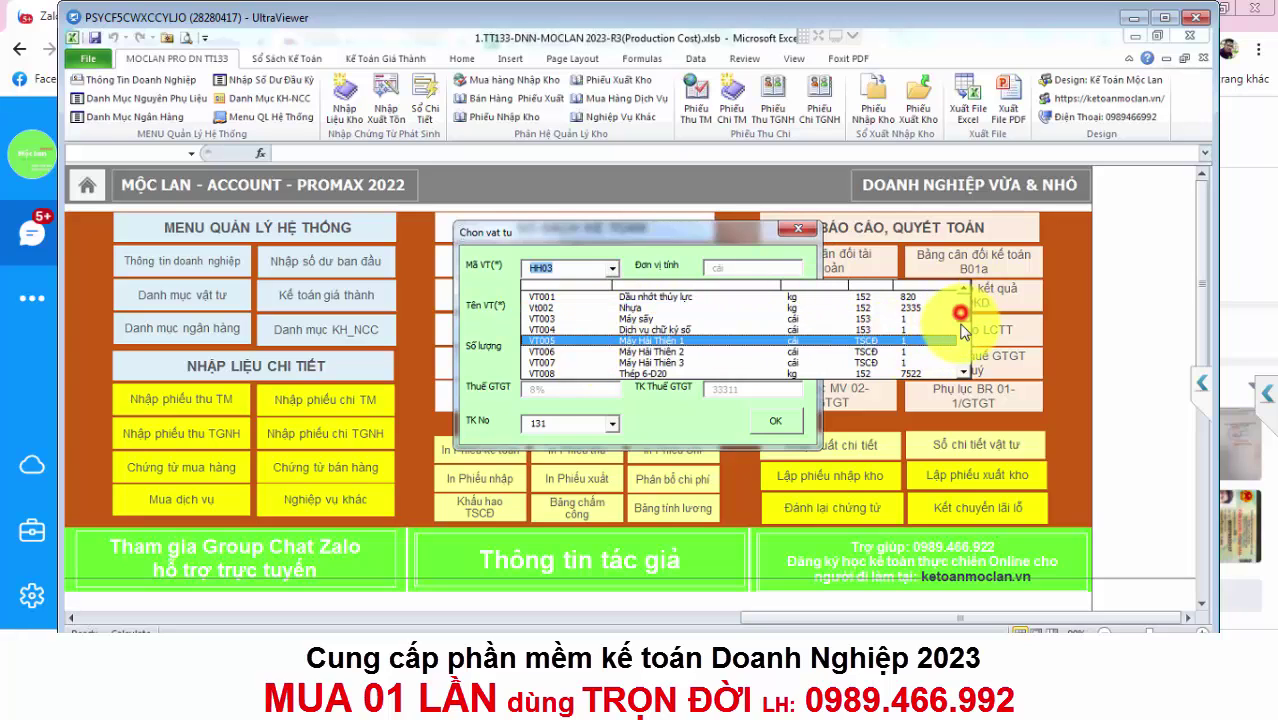
pyautogui.scroll(-2, 962, 340)
pyautogui.scroll(-1, 962, 340)
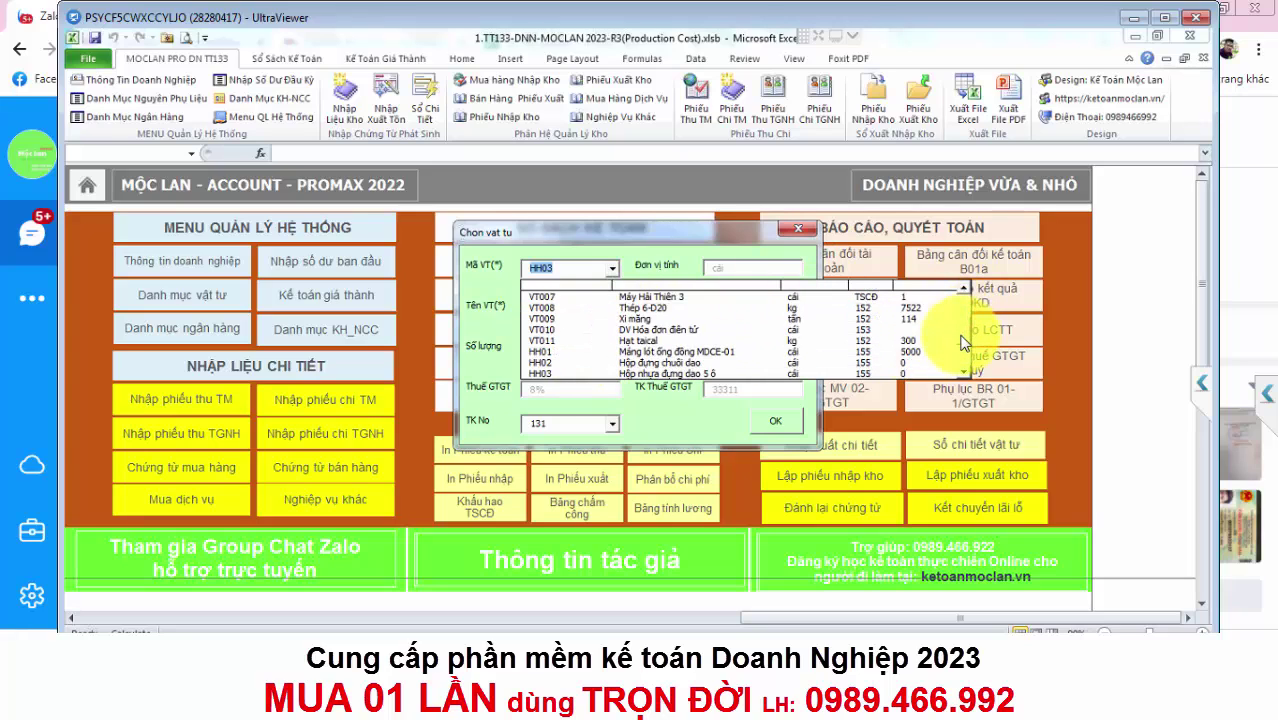
pyautogui.click(537, 351)
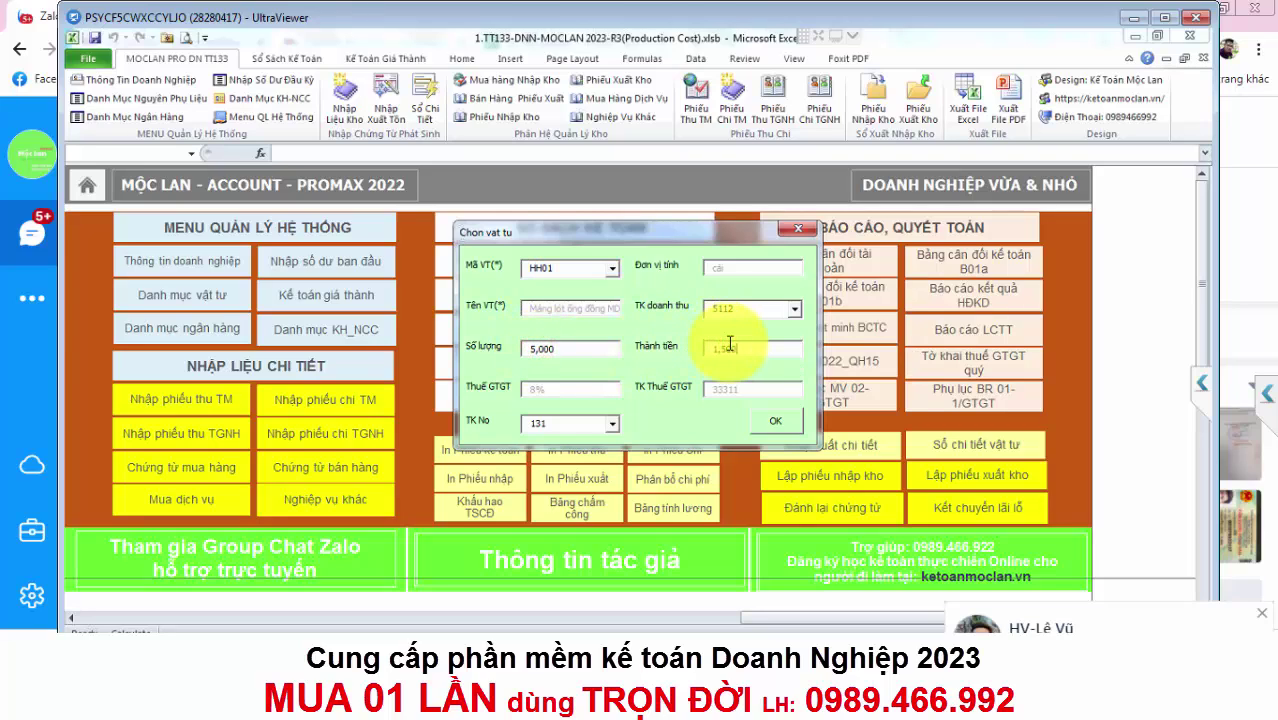
pyautogui.click(780, 422)
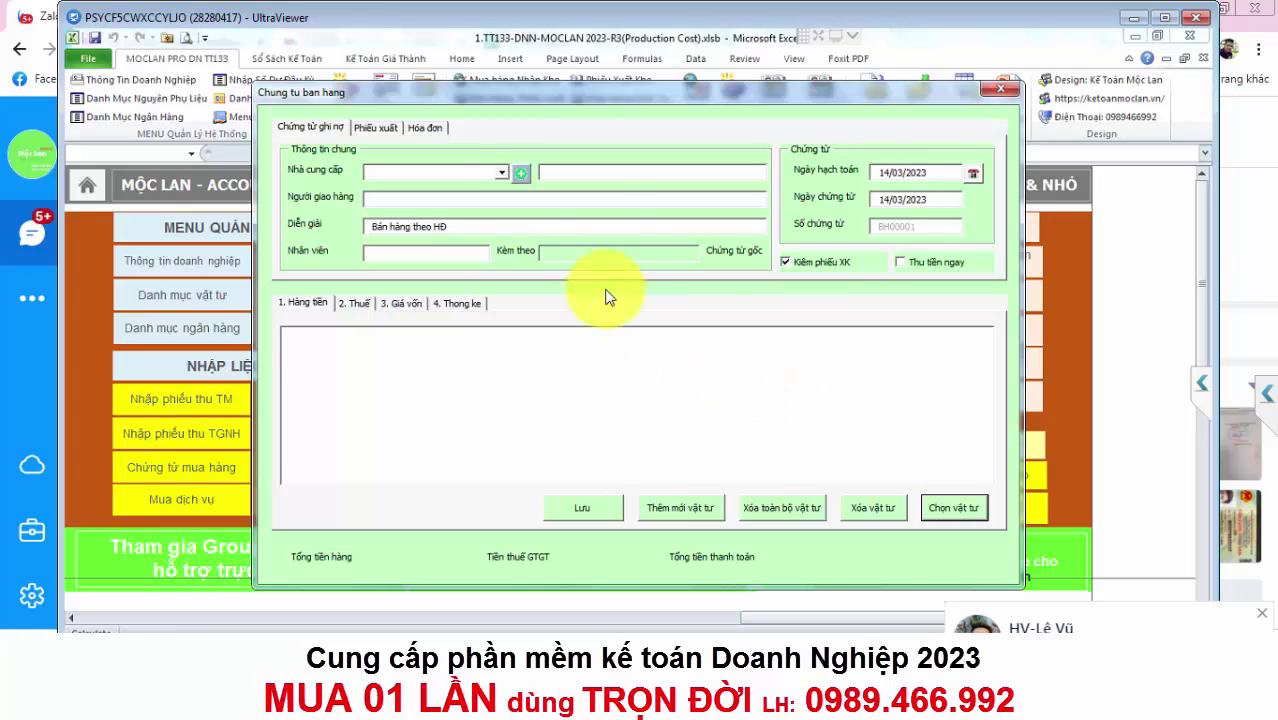
# Assign NCC02 to the sales voucher and review its invoice 123456, cost-of-goods and VAT lines.
pyautogui.click(500, 176)
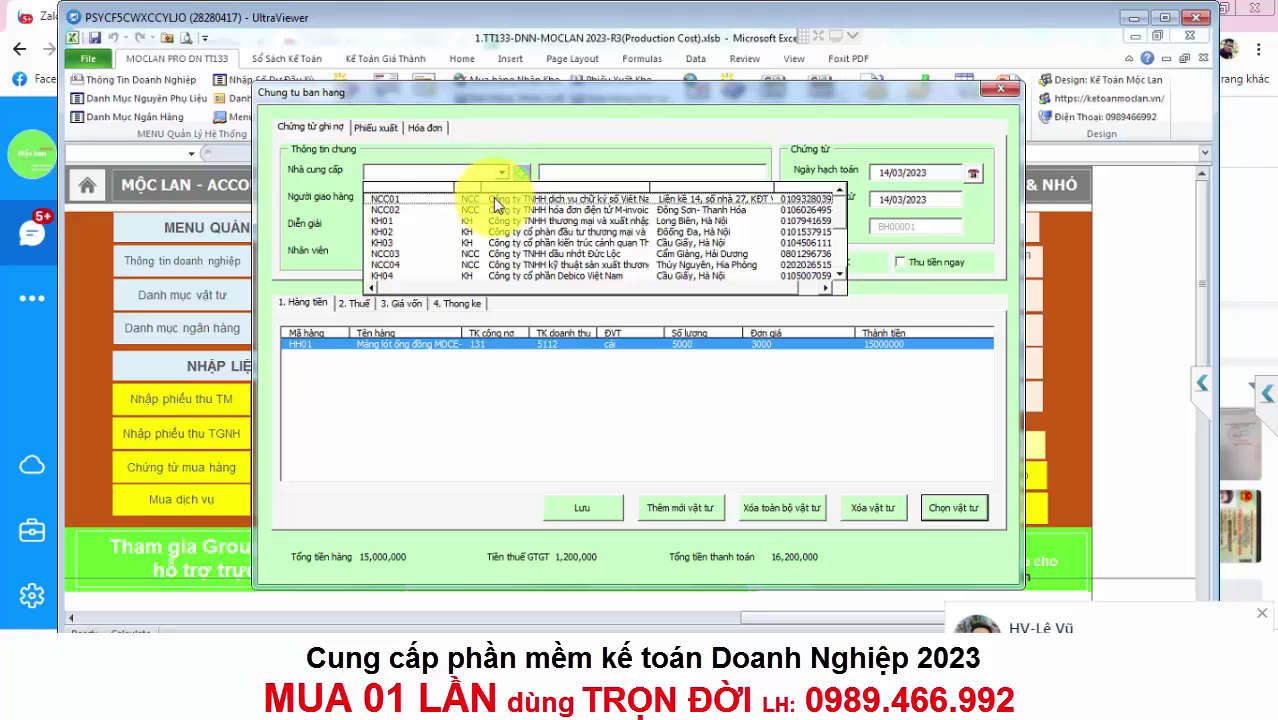
pyautogui.click(495, 209)
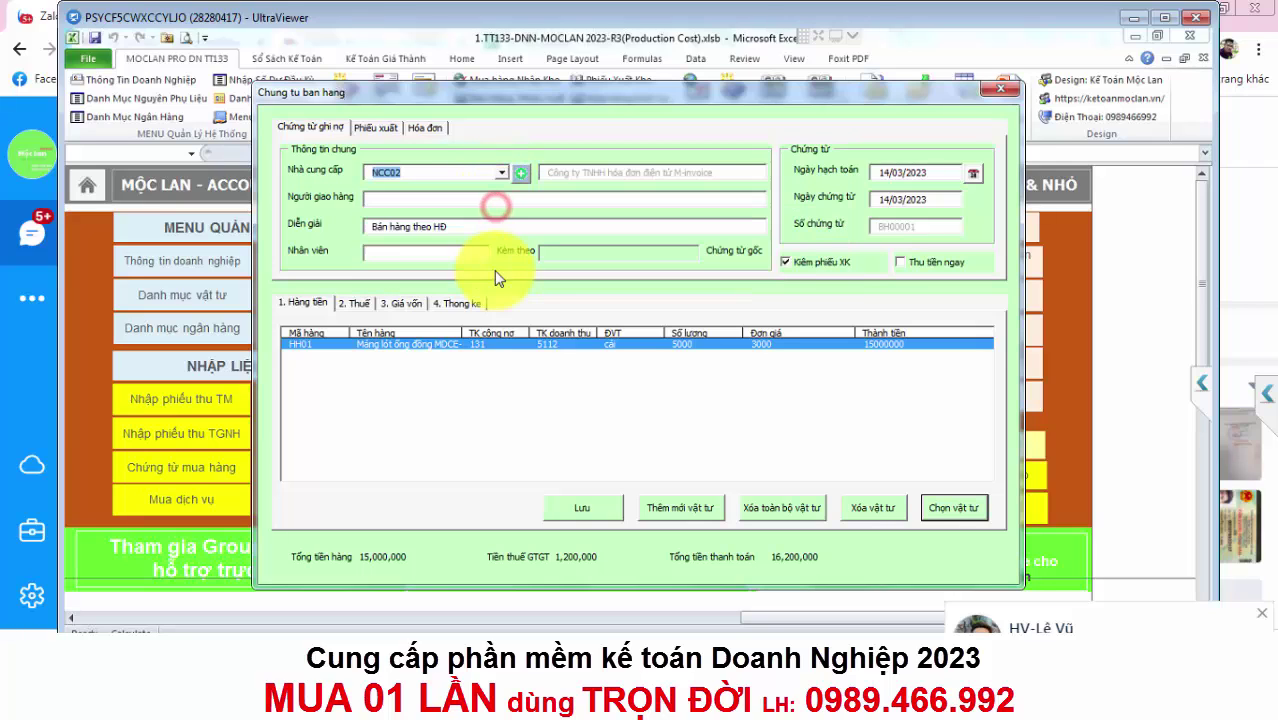
pyautogui.click(428, 126)
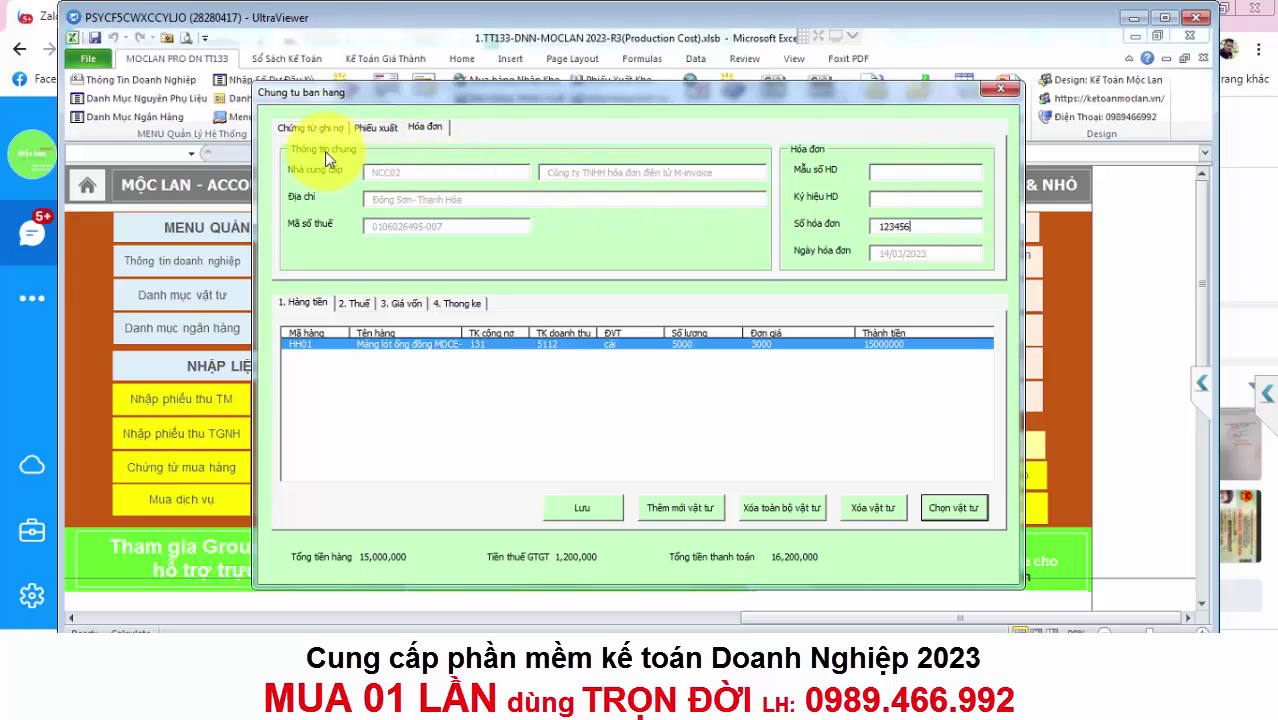
pyautogui.click(314, 128)
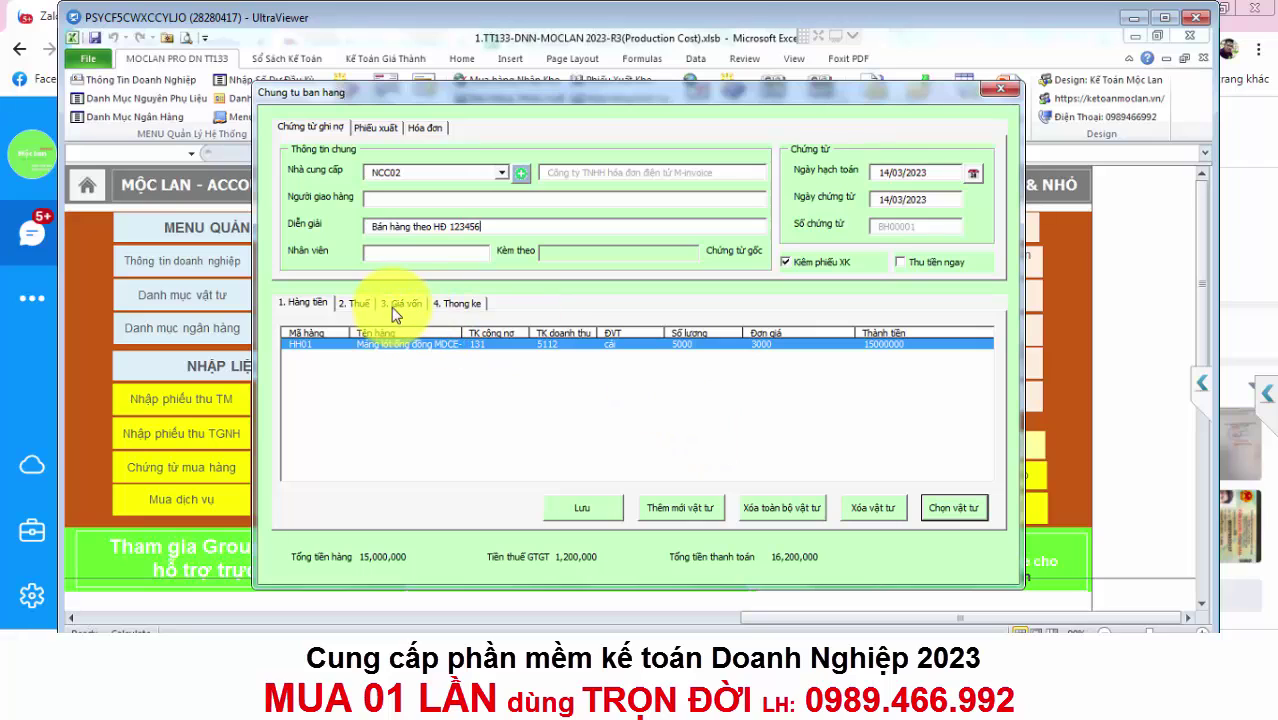
pyautogui.click(393, 305)
pyautogui.click(357, 305)
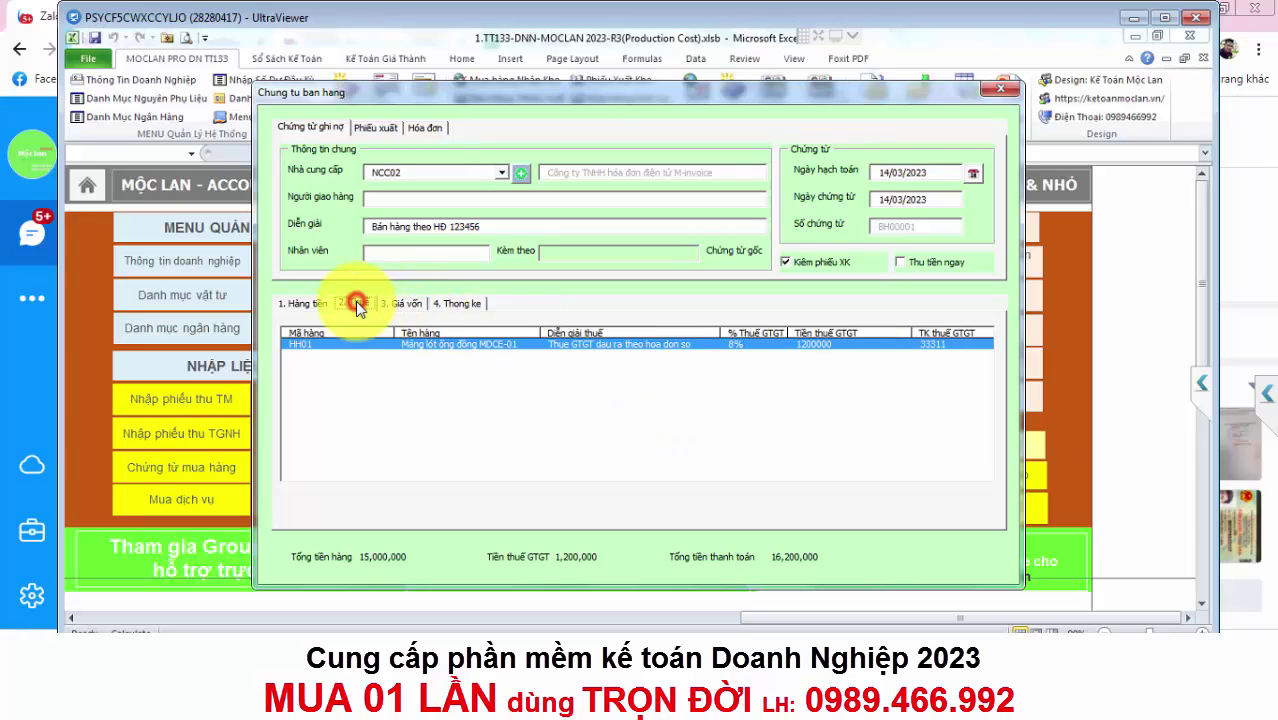
pyautogui.click(306, 303)
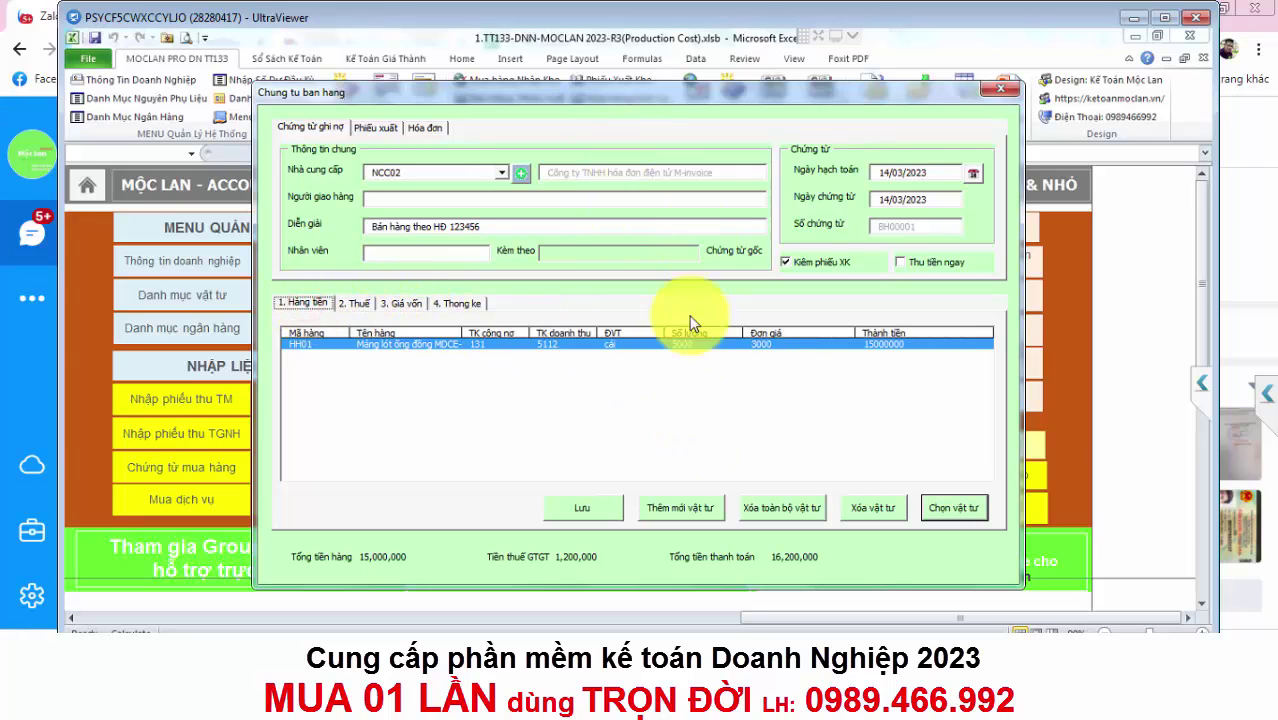
# Save the 16,200,000 sales voucher and open the Sổ tổng hợp NXT stock summary.
pyautogui.click(605, 510)
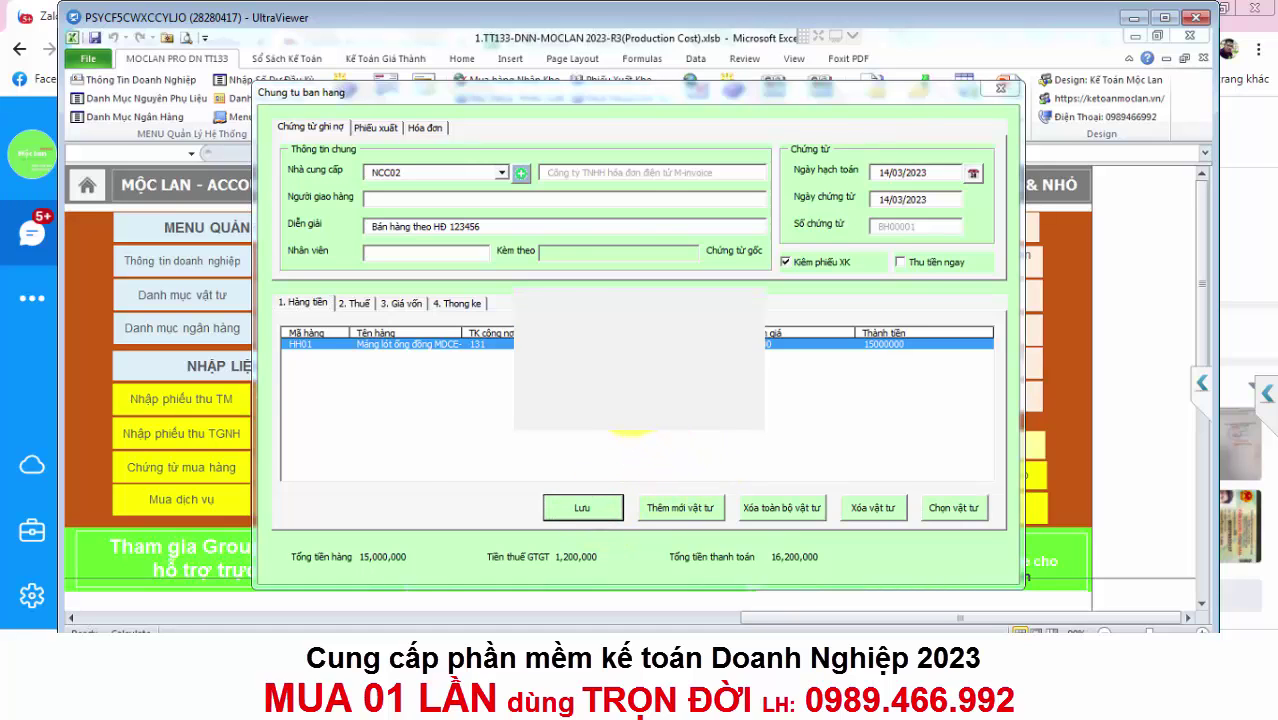
pyautogui.click(630, 405)
pyautogui.click(666, 292)
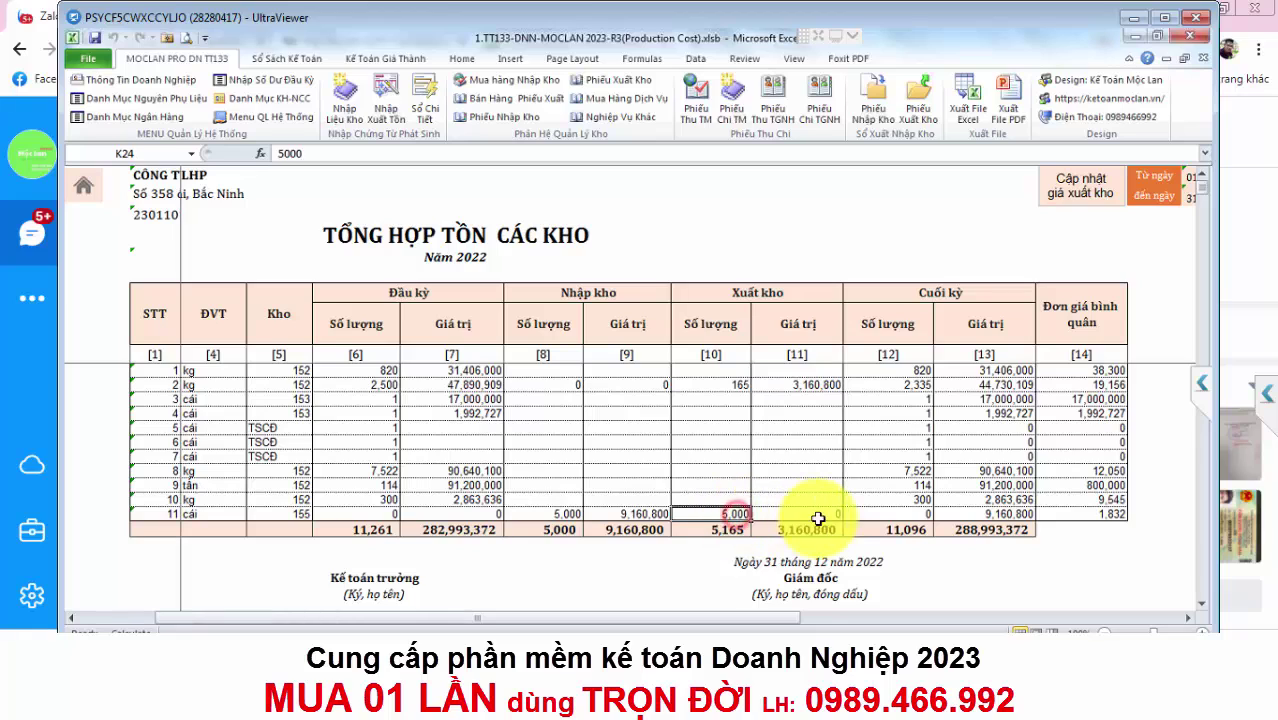
# Inspect the finished goods row's received and issued quantities and values in the stock summary.
pyautogui.click(826, 516)
pyautogui.click(625, 514)
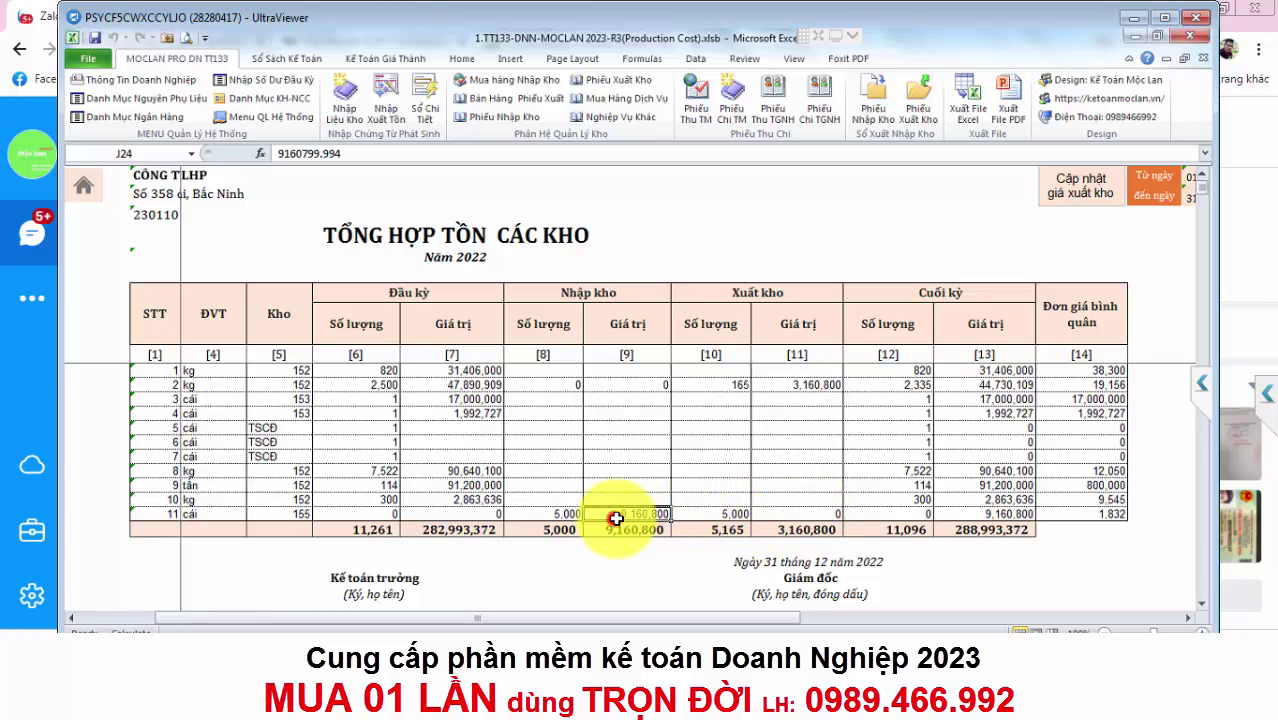
pyautogui.click(563, 513)
pyautogui.click(702, 513)
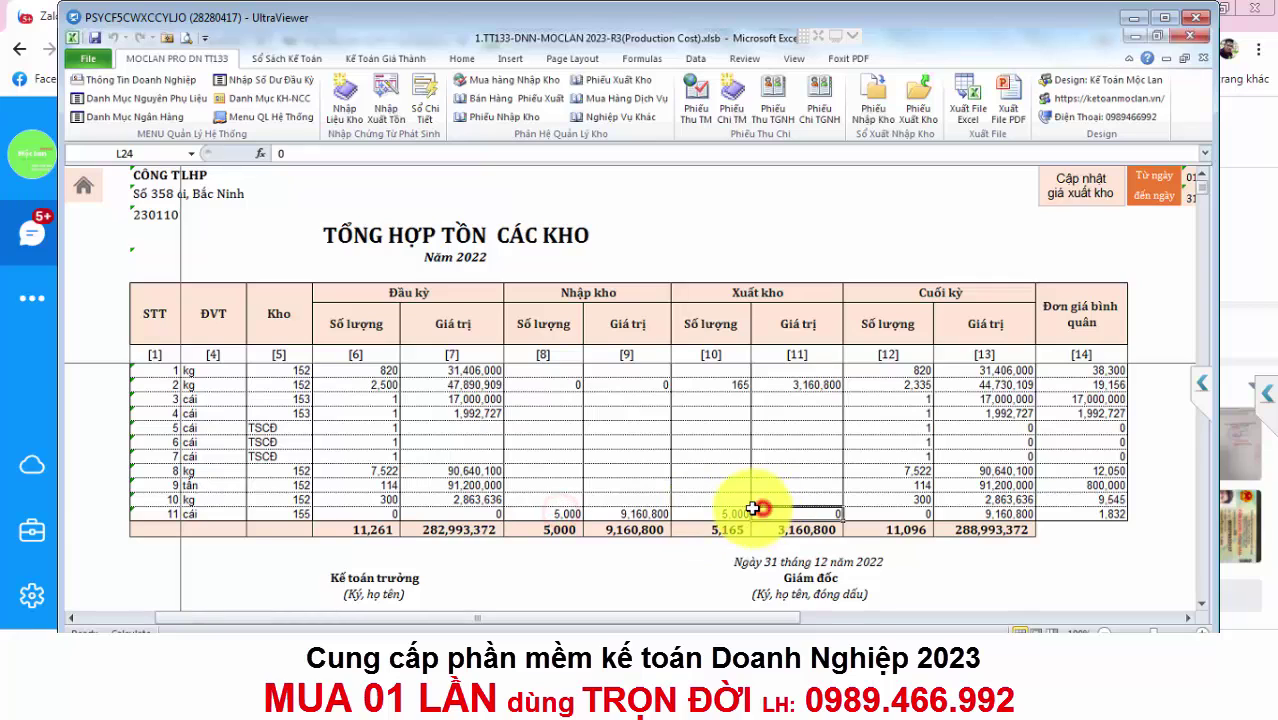
pyautogui.click(811, 512)
pyautogui.moveTo(752, 620)
pyautogui.mouseDown()
pyautogui.moveTo(708, 627)
pyautogui.moveTo(746, 622)
pyautogui.mouseUp()
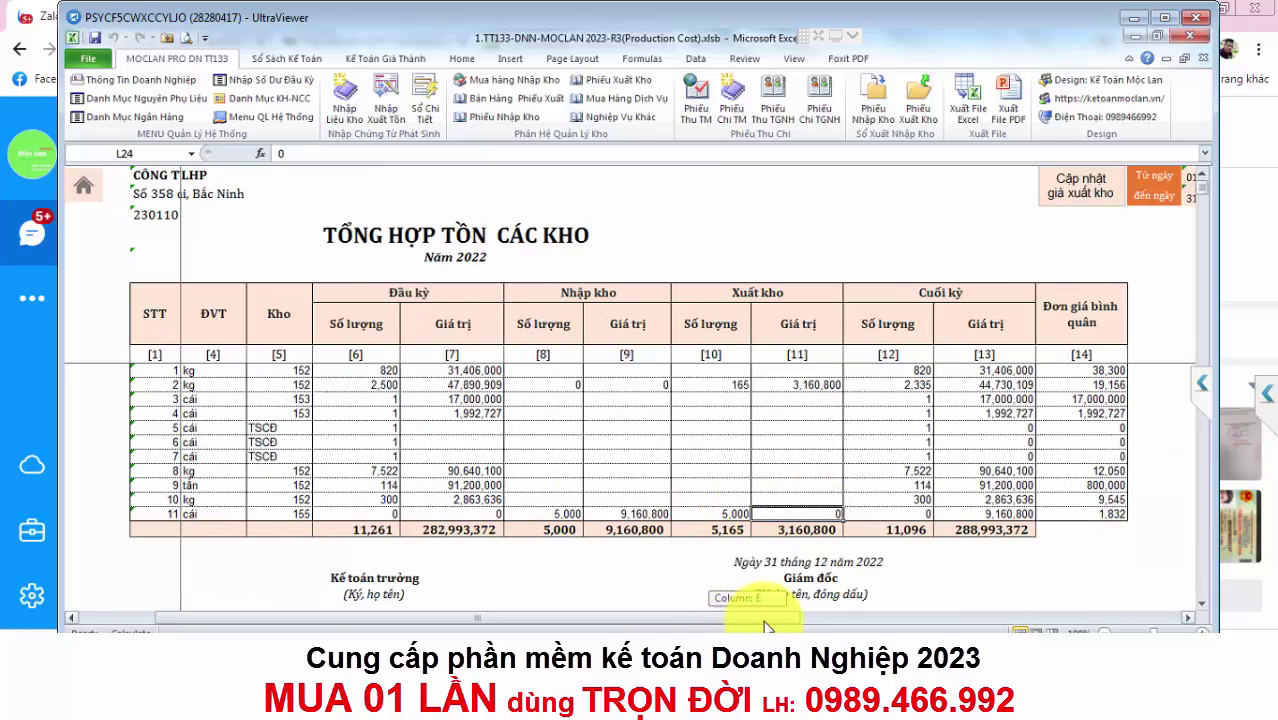
# Run Cập nhật giá xuất kho, then verify the 5,000 issued units now show 9,160,800.
pyautogui.click(1086, 197)
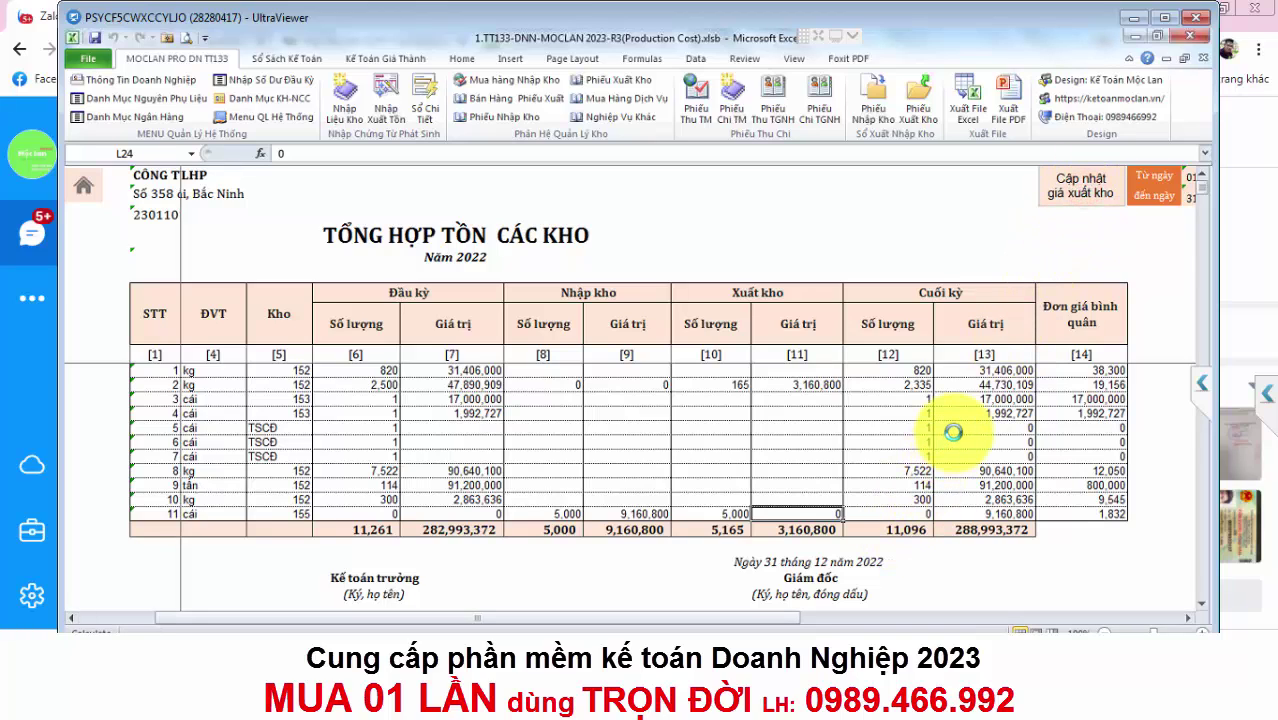
pyautogui.click(700, 392)
pyautogui.click(680, 470)
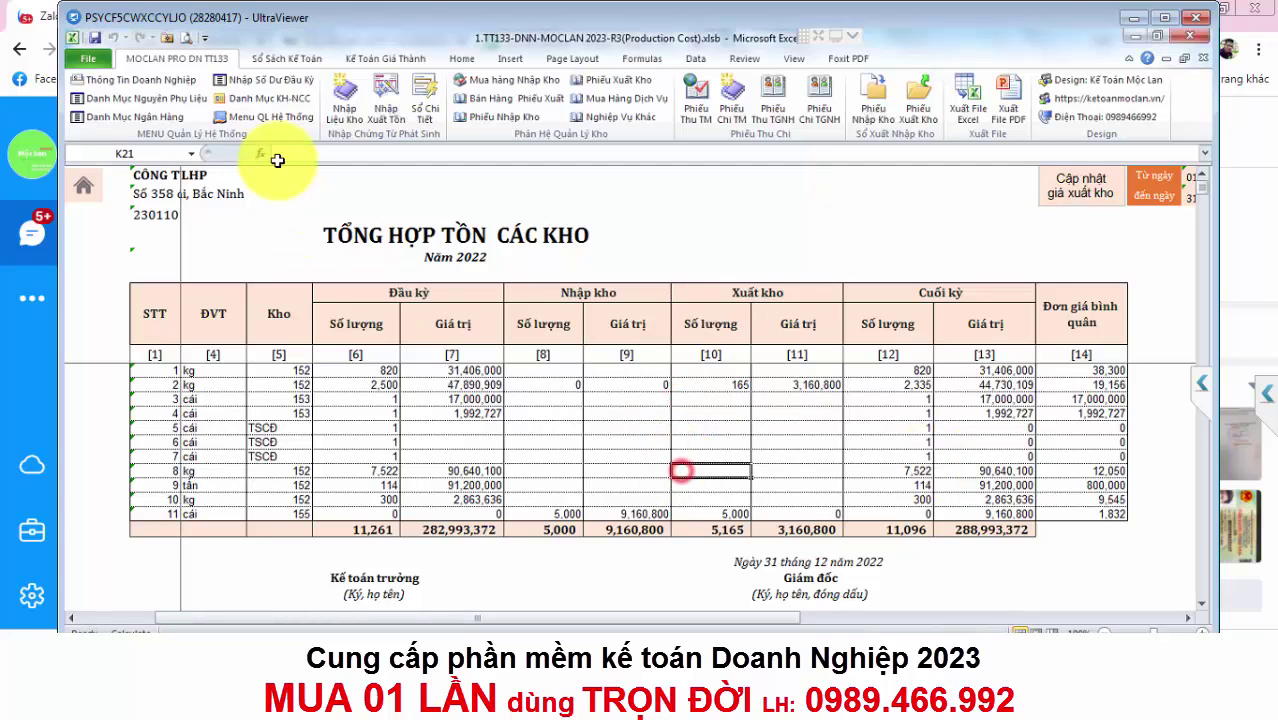
pyautogui.click(270, 116)
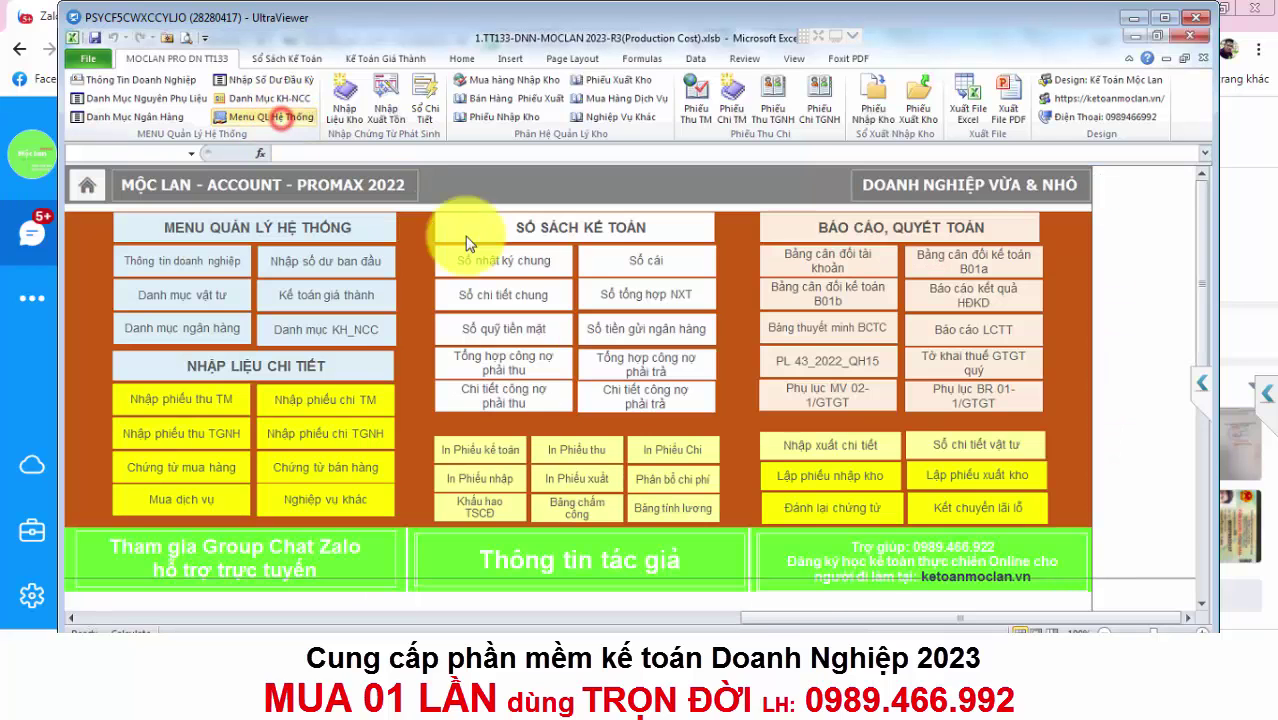
pyautogui.click(680, 305)
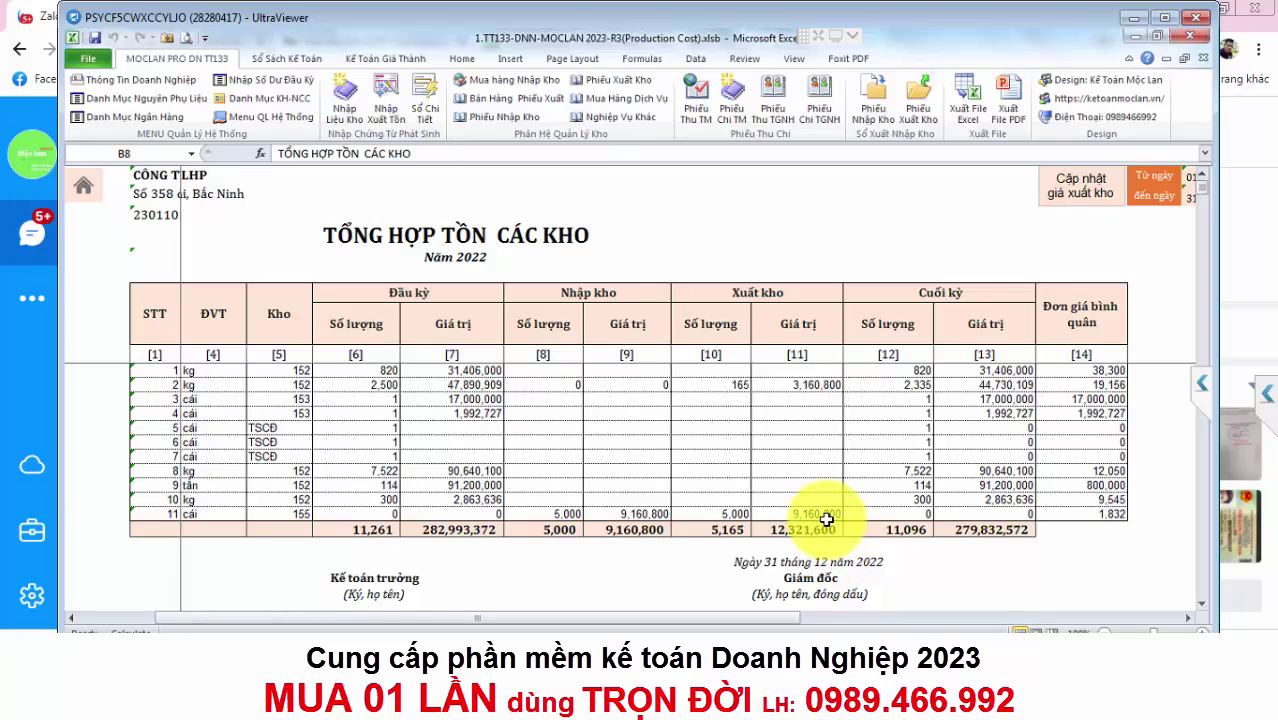
pyautogui.click(826, 519)
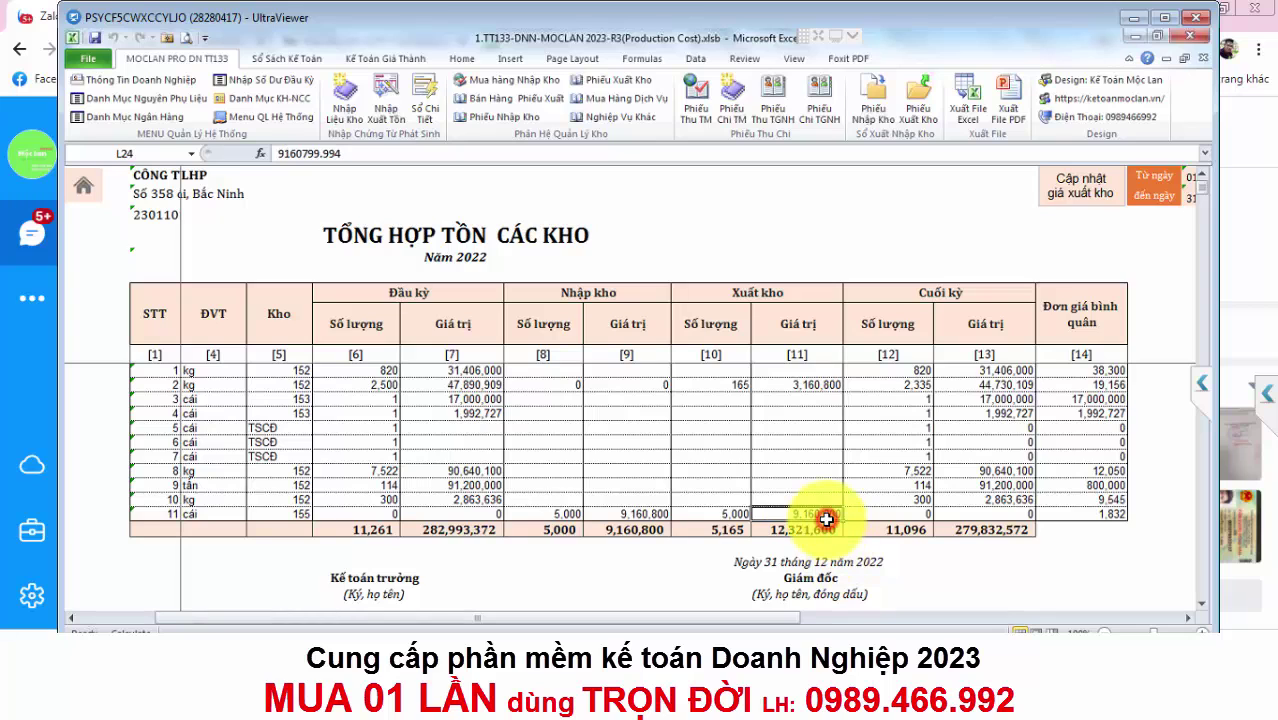
# In Sổ nhật ký chung, verify entry PX00002 Giá vốn hàng bán (632/155) is 9,160,800, then go home.
pyautogui.click(266, 116)
pyautogui.click(327, 378)
pyautogui.click(948, 498)
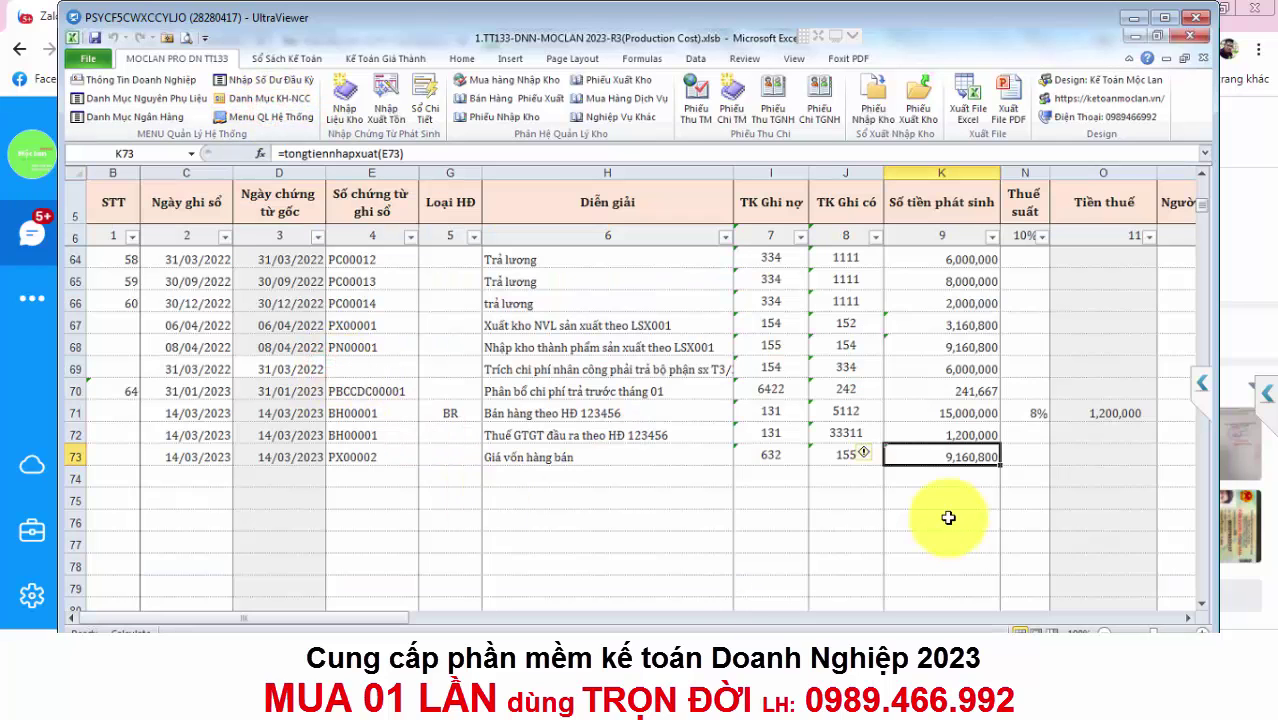
pyautogui.click(950, 455)
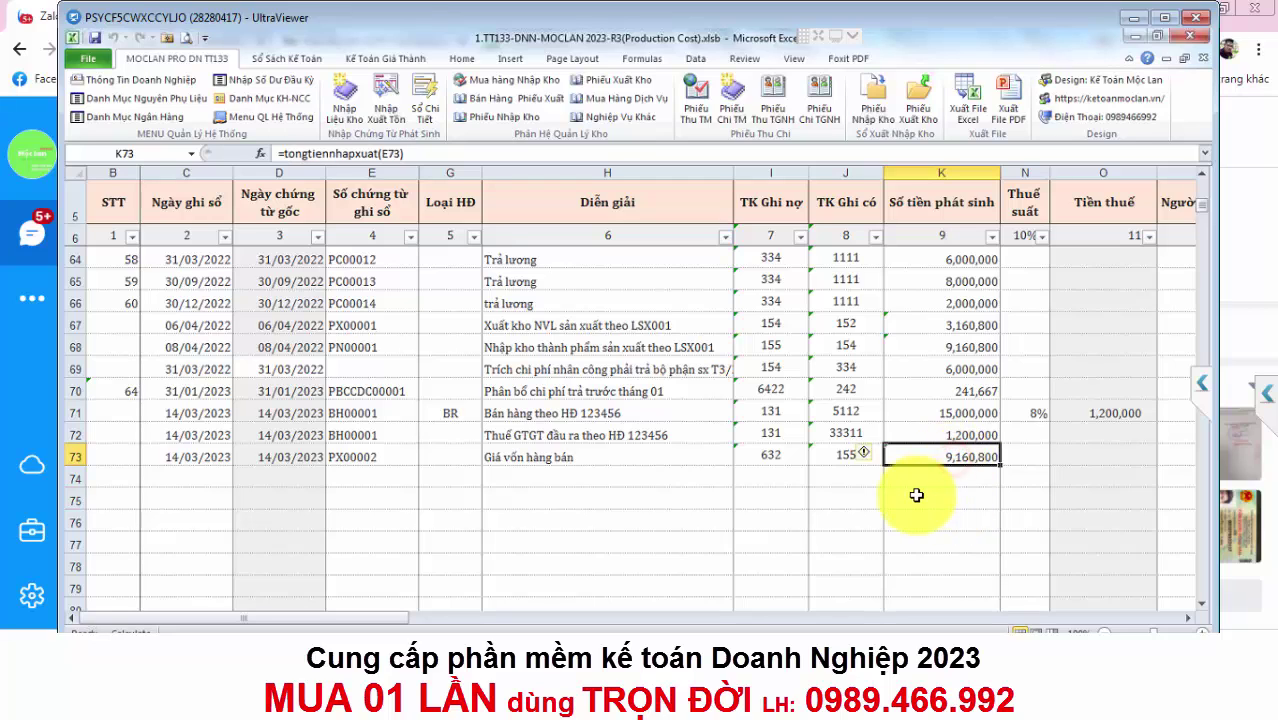
pyautogui.click(960, 497)
pyautogui.click(540, 455)
pyautogui.click(965, 455)
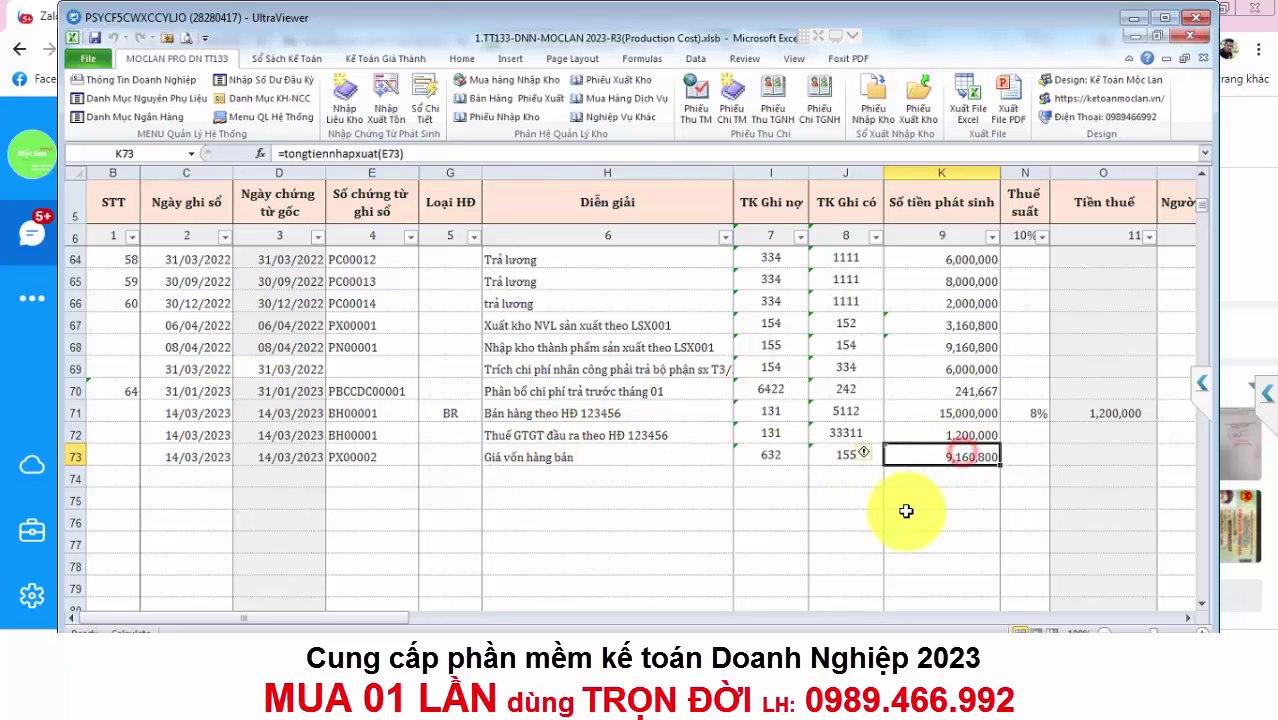
pyautogui.click(278, 120)
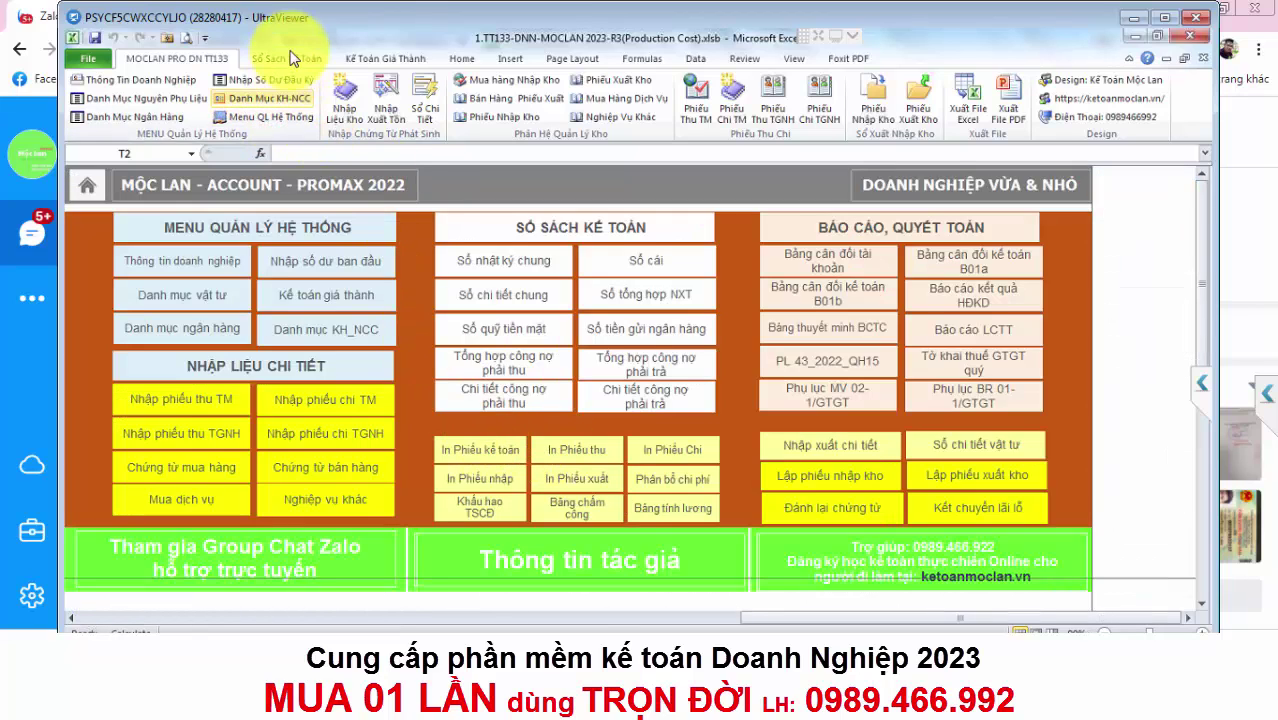
# Show the Kế Toán Giá Thành ribbon commands.
pyautogui.click(365, 60)
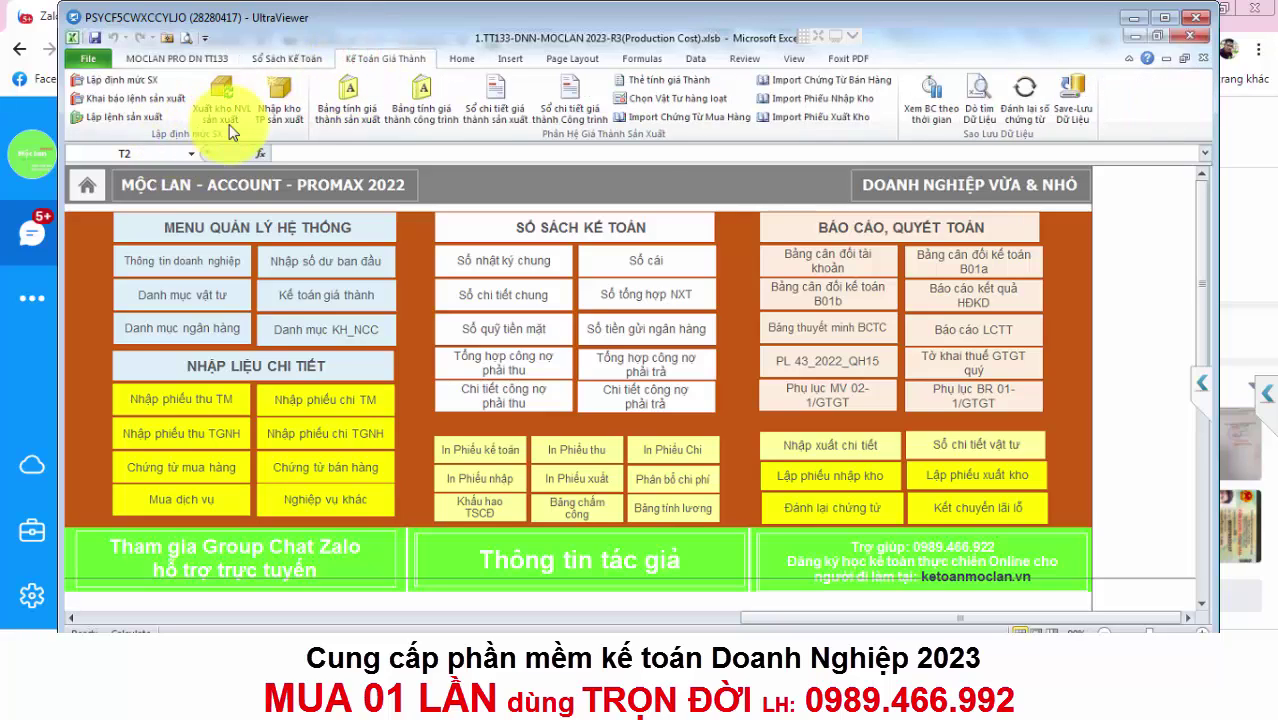